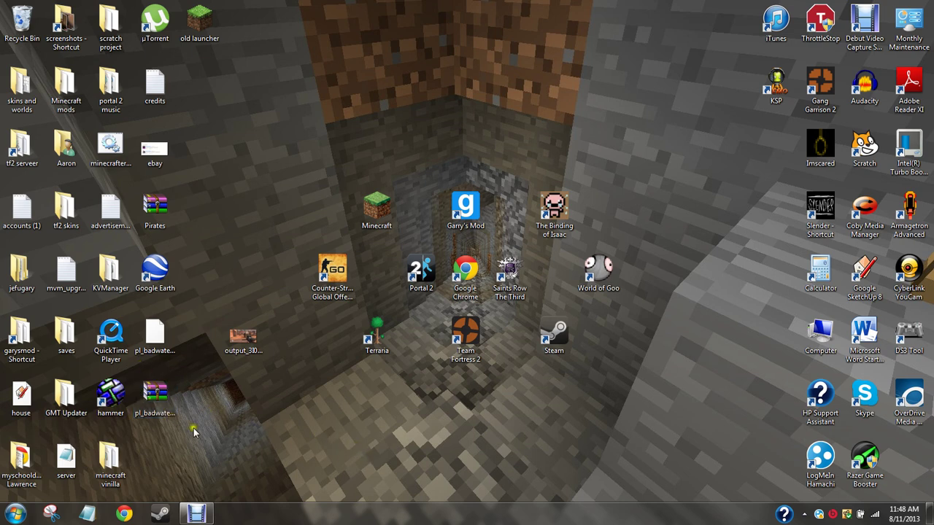
Launch the Hammer editor with the Team Fortress 2 game configuration.
{"action": "double_click", "coordinate": [113, 412]}
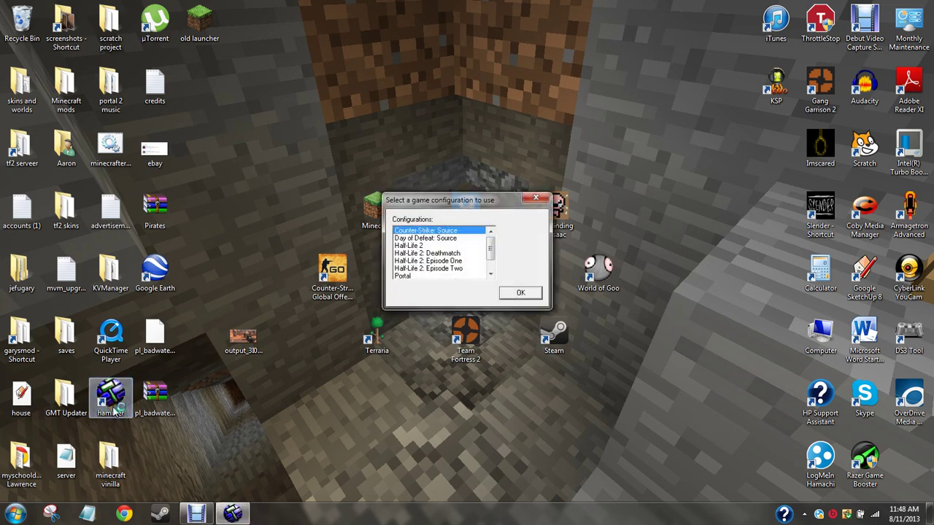
{"action": "scroll", "coordinate": [350, 298], "scroll_direction": "down", "scroll_amount": 2}
{"action": "double_click", "coordinate": [413, 269]}
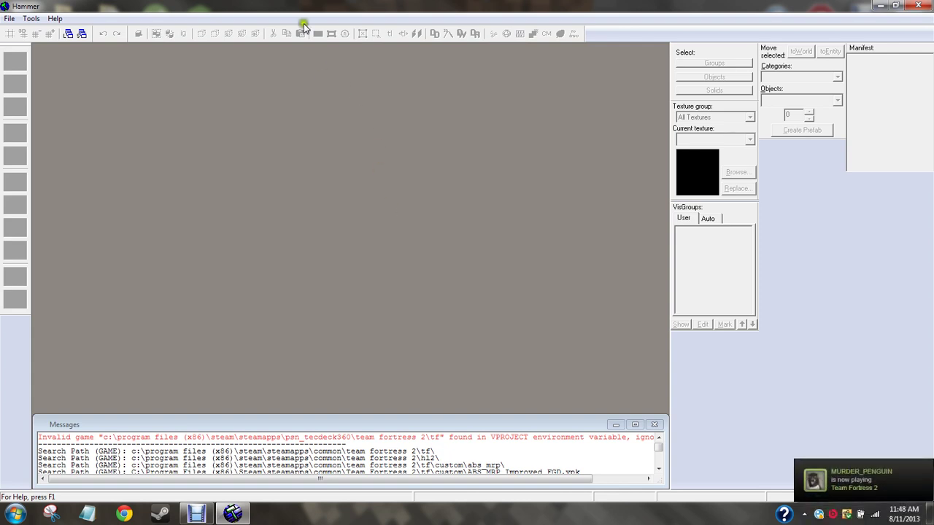
Create a new map and set the camera viewport to 3D Textured.
{"action": "left_click", "coordinate": [8, 18]}
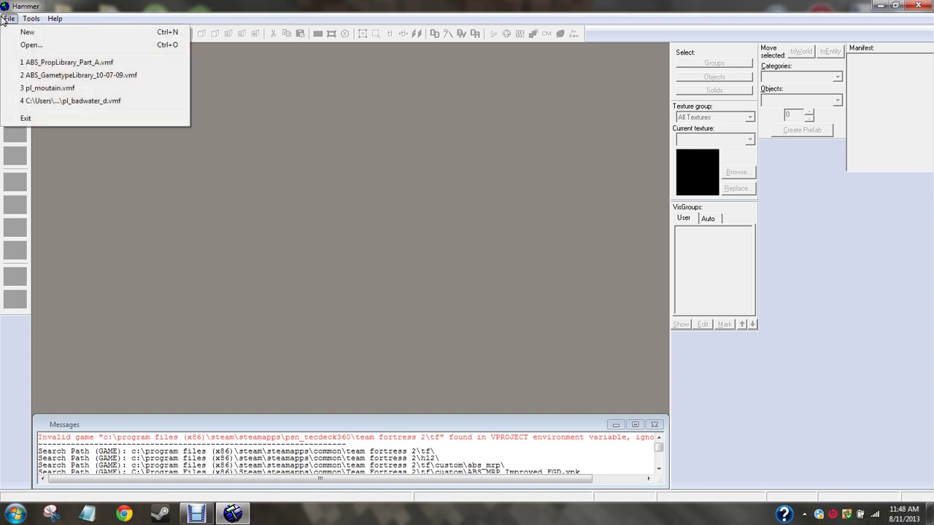
{"action": "left_click", "coordinate": [18, 19]}
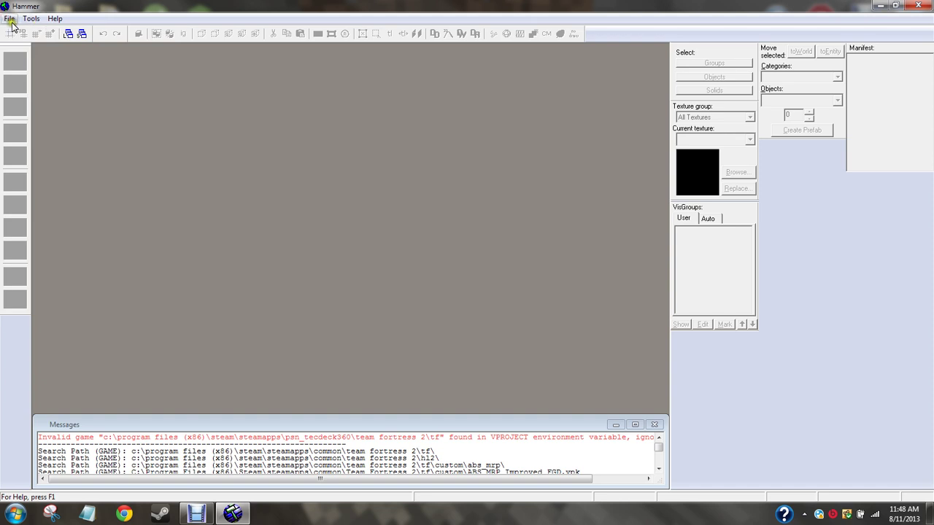
{"action": "left_click", "coordinate": [10, 19]}
{"action": "left_click", "coordinate": [47, 34]}
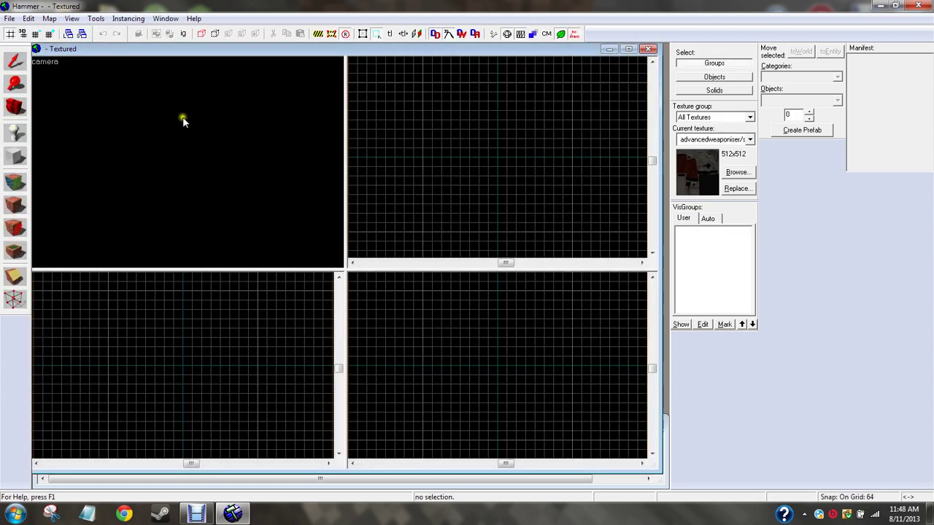
{"action": "left_click", "coordinate": [46, 62]}
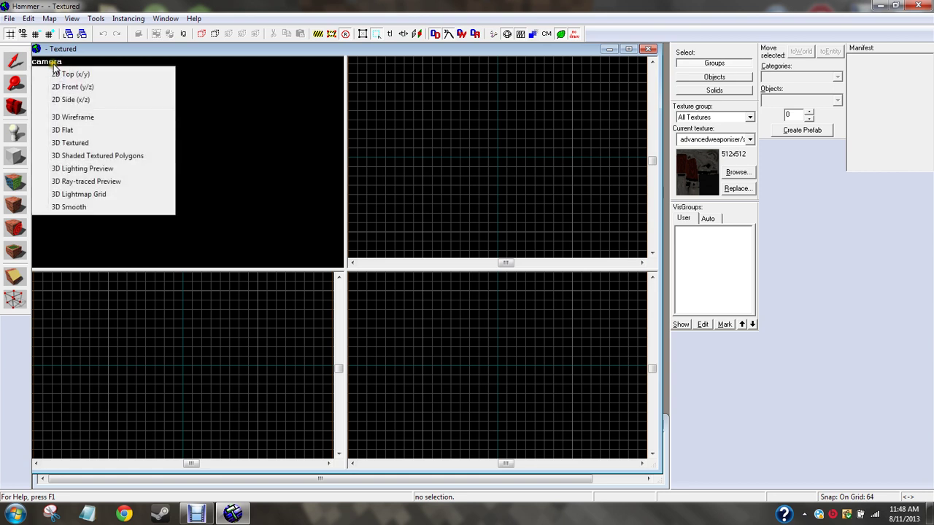
{"action": "left_click", "coordinate": [70, 143]}
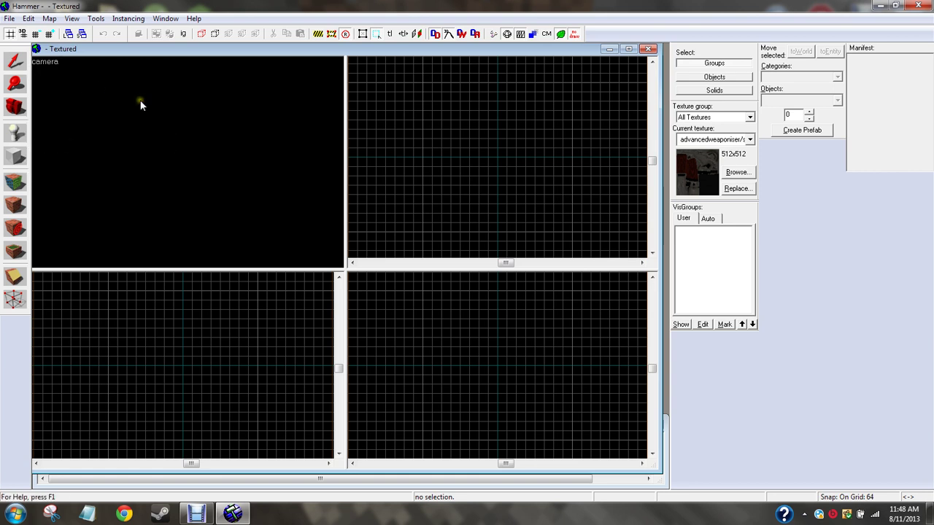
Create a floor block of 1856 by 1216 units, 64 units thick, in the top view.
{"action": "left_click", "coordinate": [14, 156]}
{"action": "left_click_drag", "start_coordinate": [53, 284], "coordinate": [250, 447]}
{"action": "right_click", "coordinate": [170, 377]}
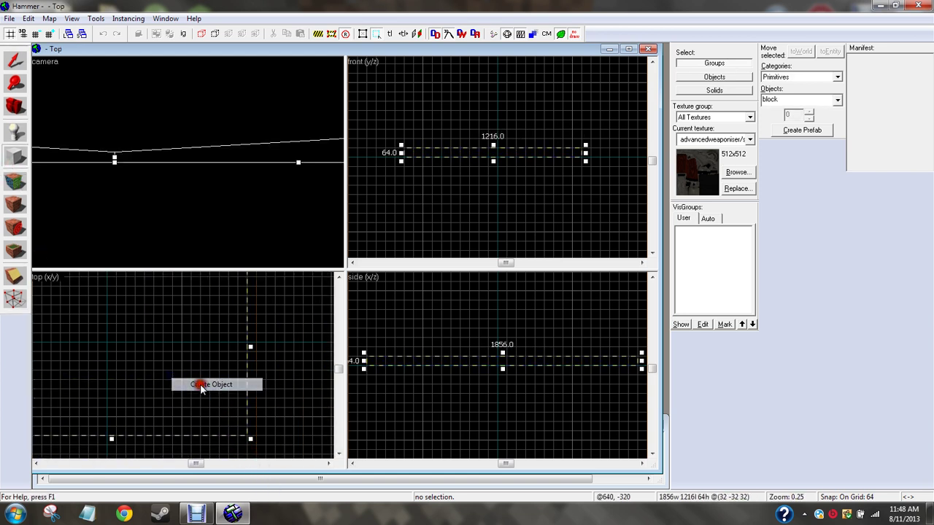
{"action": "left_click", "coordinate": [201, 384]}
{"action": "left_click", "coordinate": [15, 59]}
{"action": "left_click", "coordinate": [278, 303]}
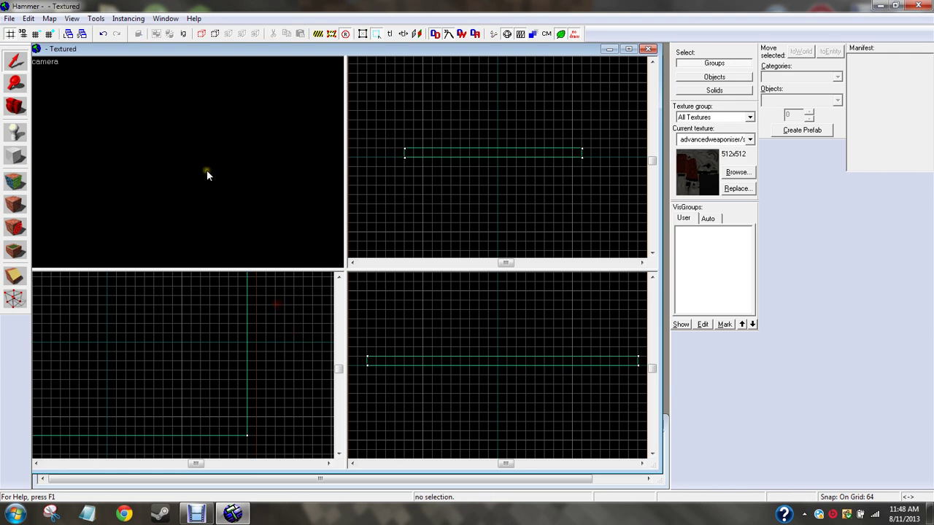
Filter the textures by dev and apply dev/dev_blendmeasure to the whole floor block.
{"action": "key", "text": "z"}
{"action": "key", "text": "s"}
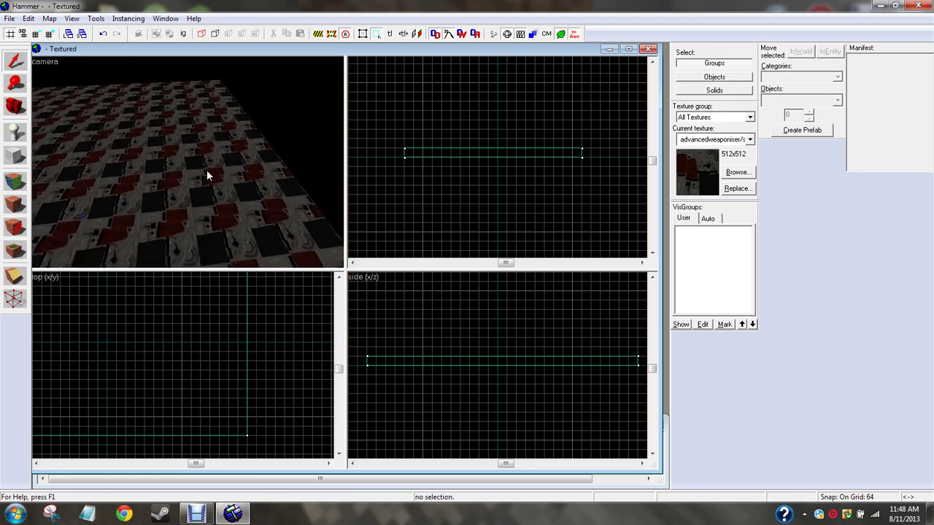
{"action": "left_click", "coordinate": [193, 159]}
{"action": "left_click", "coordinate": [737, 173]}
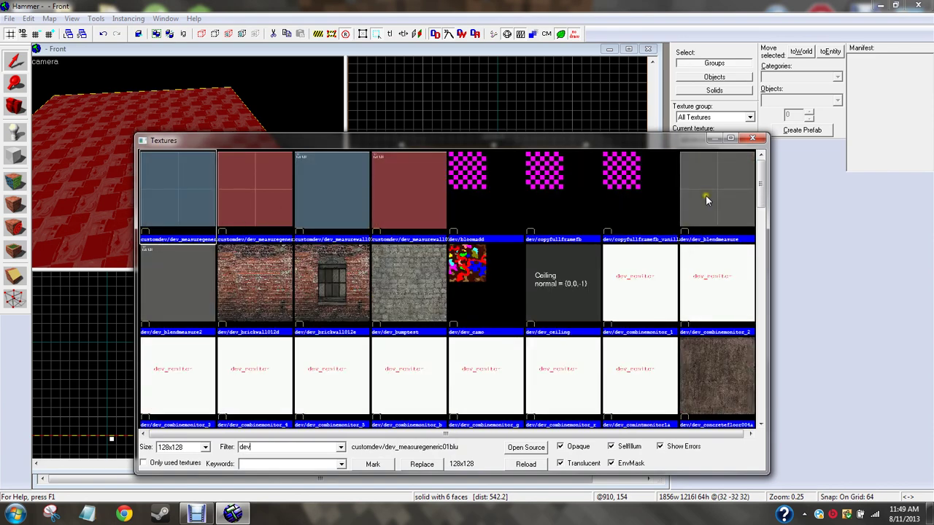
{"action": "double_click", "coordinate": [706, 195]}
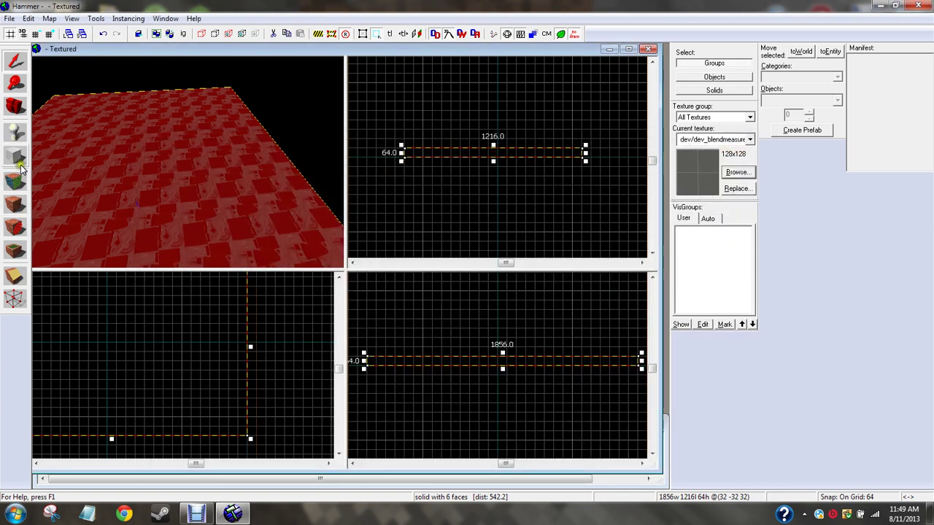
{"action": "left_click", "coordinate": [14, 207]}
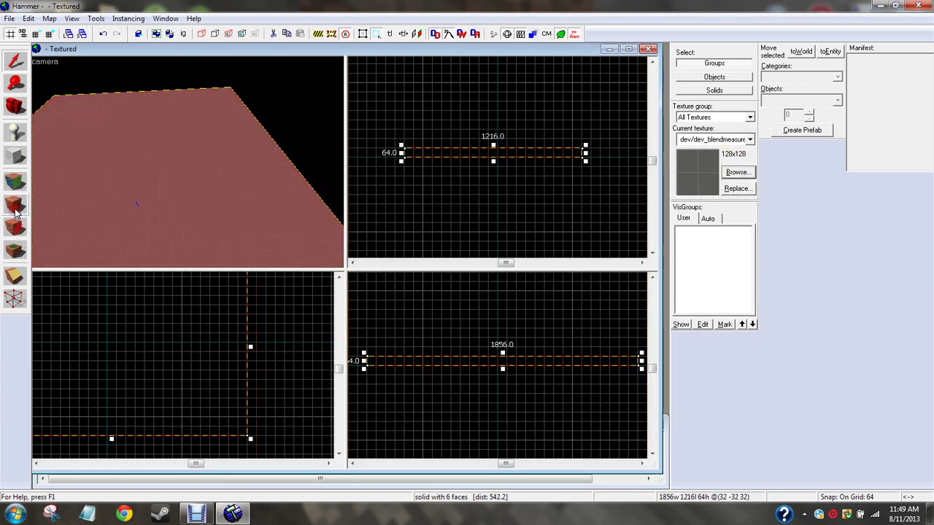
{"action": "left_click", "coordinate": [293, 361]}
{"action": "double_click", "coordinate": [247, 221]}
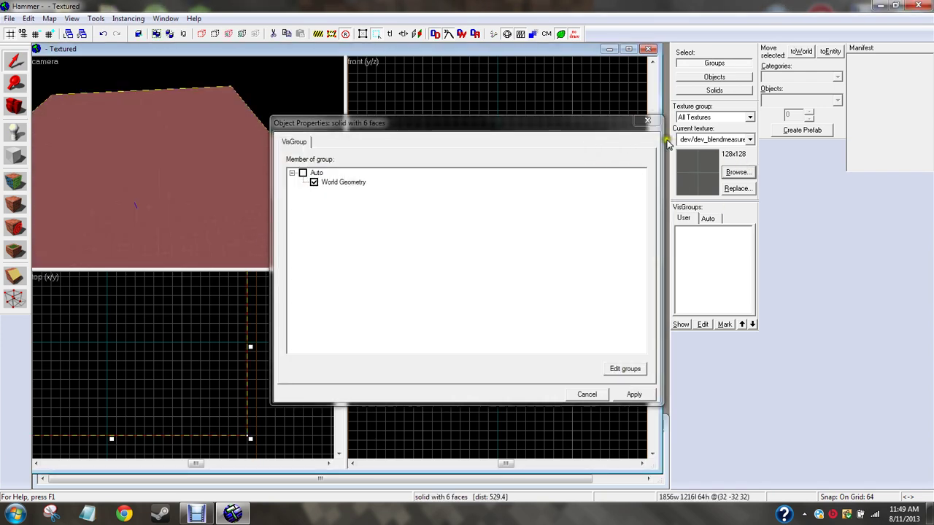
{"action": "key", "text": "Escape"}
Apply the dev/graygrid texture to the whole floor block and deselect it.
{"action": "left_click", "coordinate": [736, 172]}
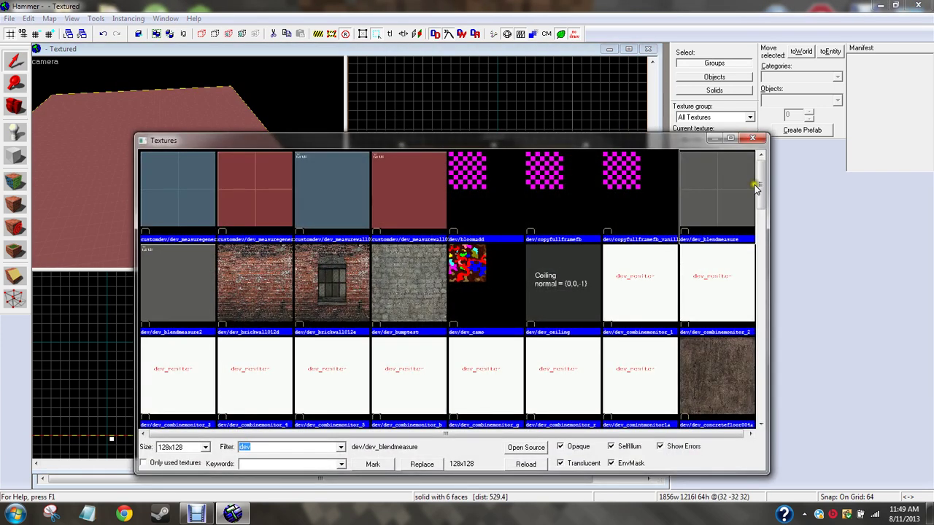
{"action": "left_click_drag", "start_coordinate": [756, 189], "coordinate": [761, 372]}
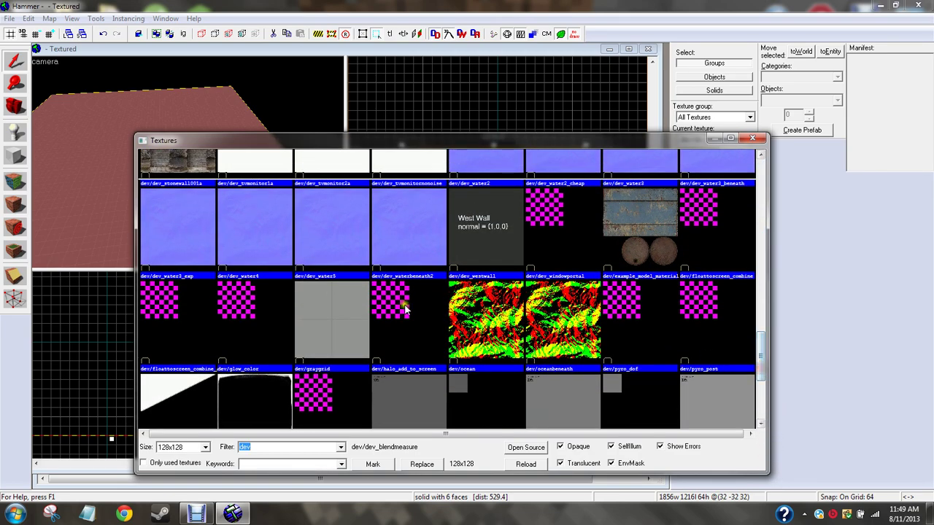
{"action": "double_click", "coordinate": [362, 325]}
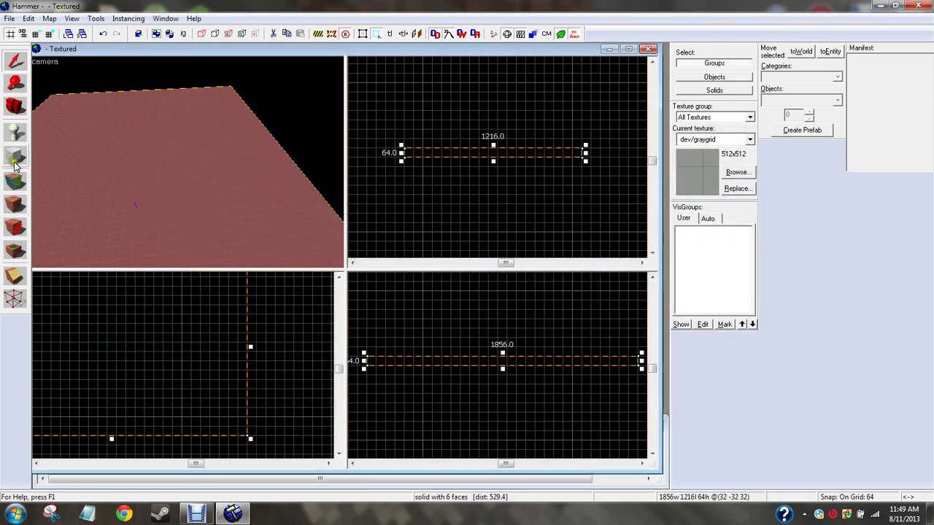
{"action": "left_click", "coordinate": [14, 207]}
{"action": "left_click", "coordinate": [256, 338]}
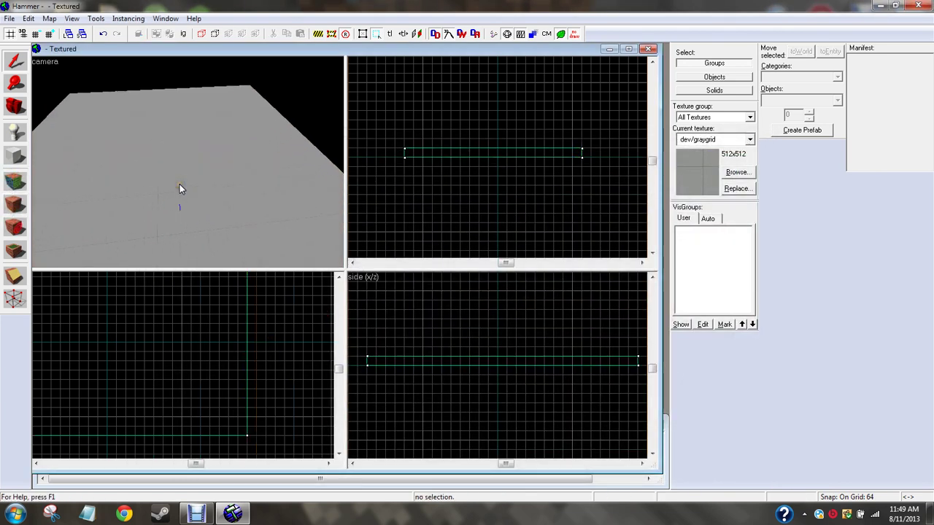
Create a block 1856 units long, 64 wide and 64 high along the floor's long upper edge in the top view.
{"action": "key", "text": "z"}
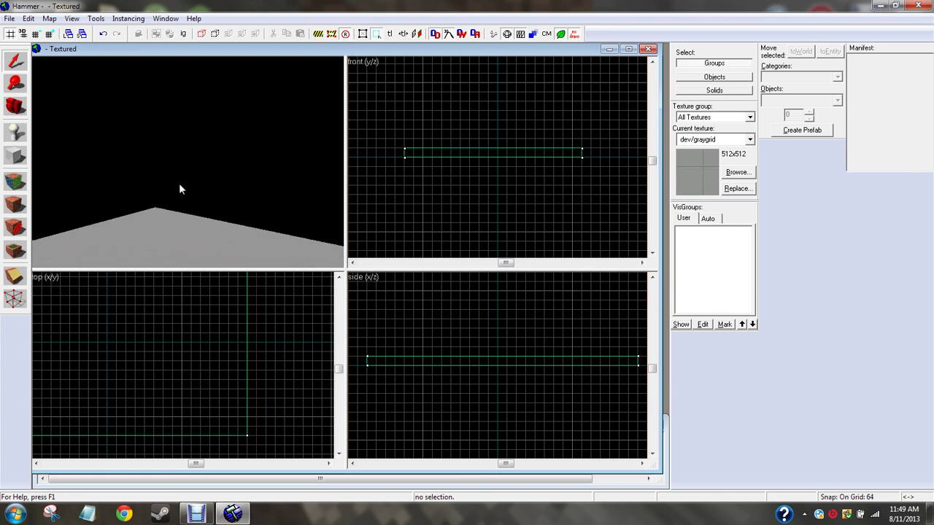
{"action": "key", "text": "Down"}
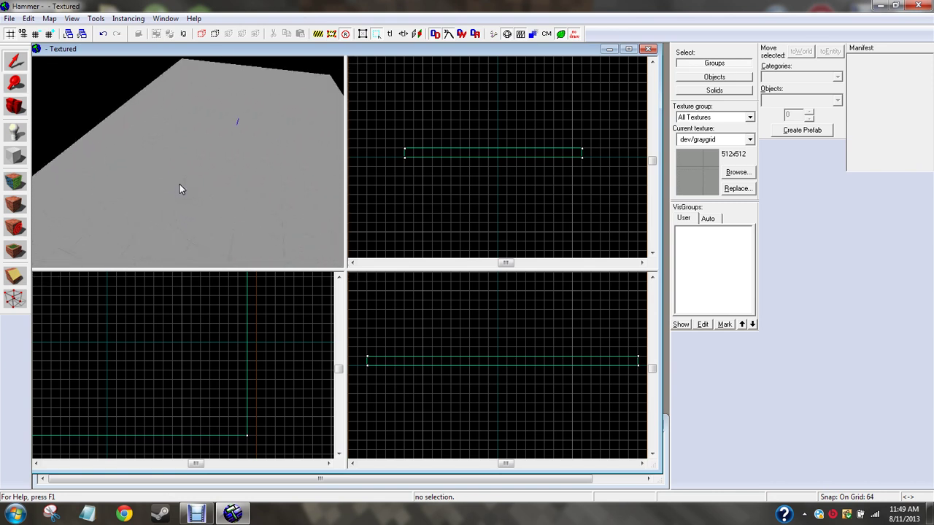
{"action": "key", "text": "Left"}
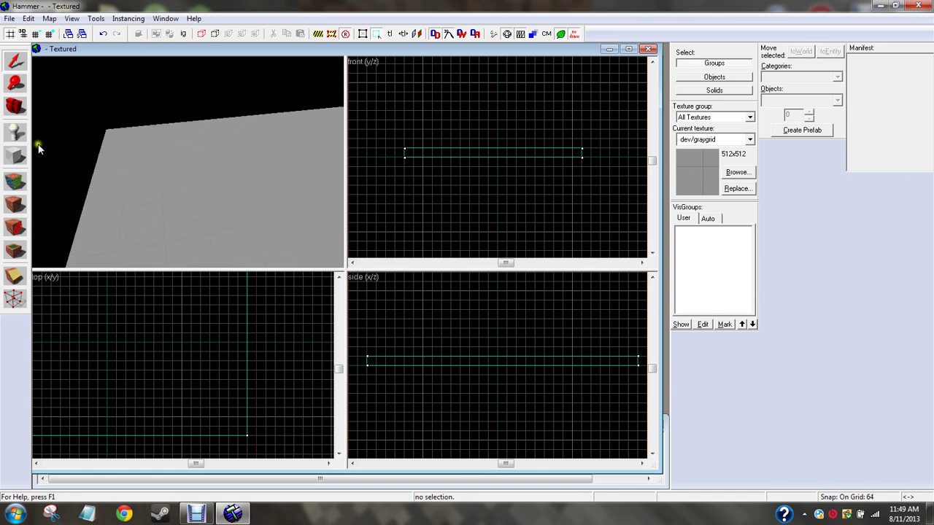
{"action": "left_click", "coordinate": [148, 159]}
{"action": "left_click", "coordinate": [290, 367]}
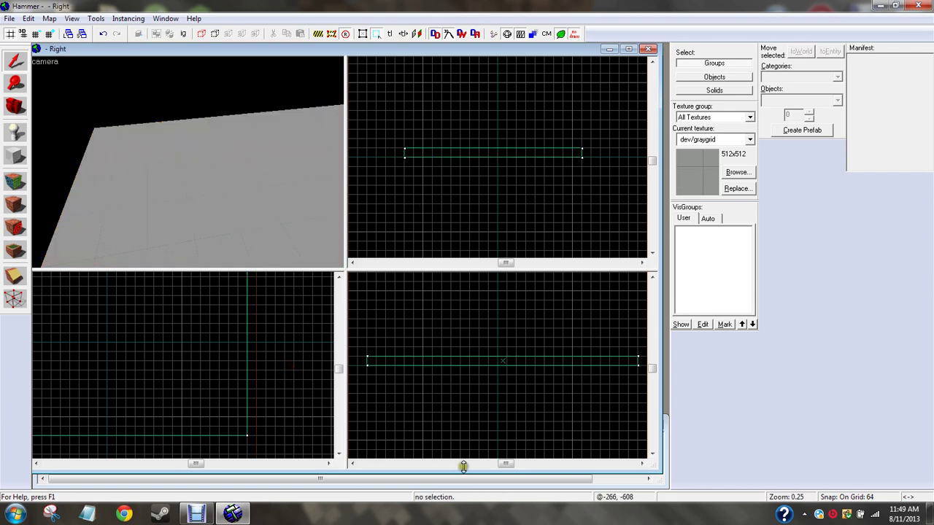
{"action": "scroll", "coordinate": [438, 377], "scroll_direction": "down", "scroll_amount": 2}
{"action": "scroll", "coordinate": [182, 330], "scroll_direction": "down", "scroll_amount": 2}
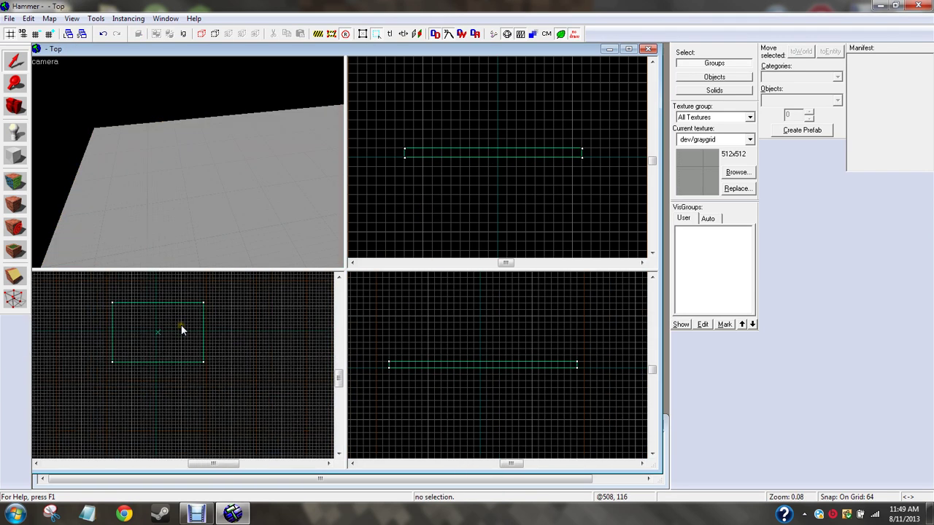
{"action": "scroll", "coordinate": [182, 328], "scroll_direction": "up", "scroll_amount": 5}
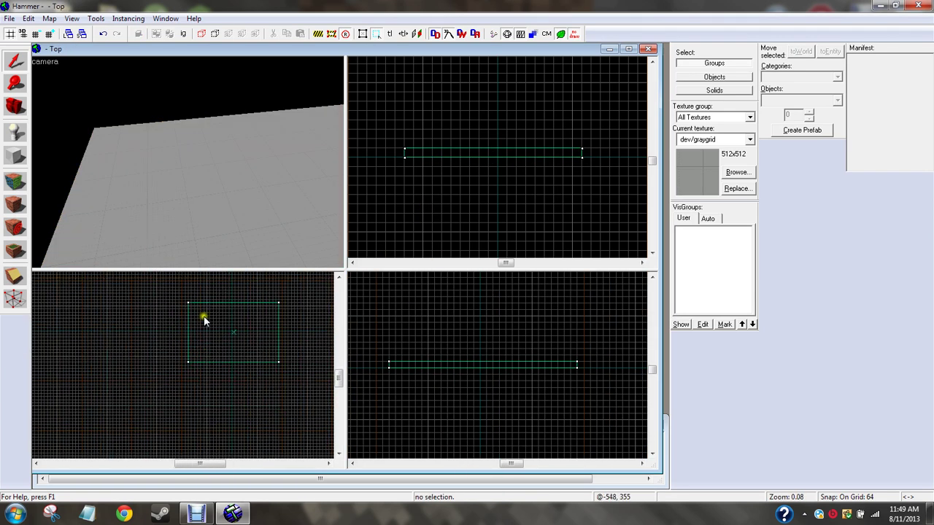
{"action": "left_click", "coordinate": [16, 154]}
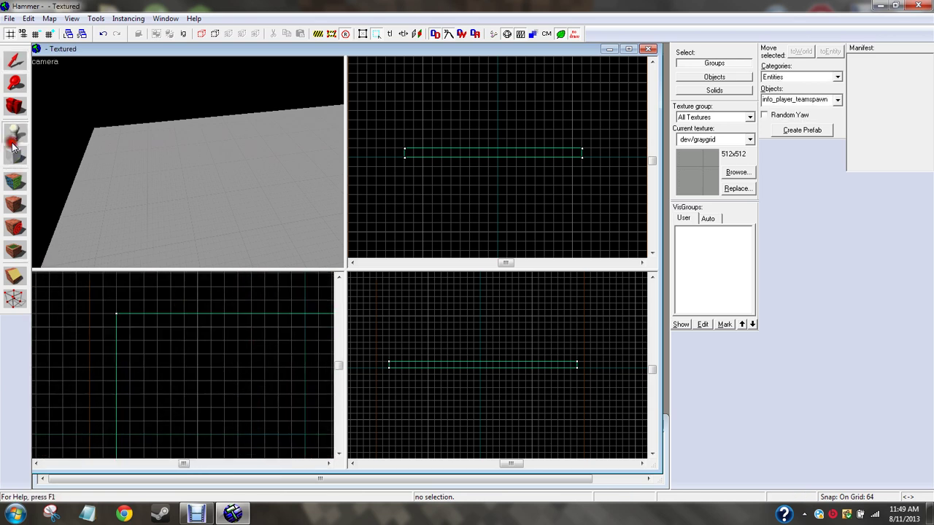
{"action": "left_click_drag", "start_coordinate": [118, 315], "coordinate": [214, 326]}
{"action": "right_click", "coordinate": [196, 317]}
{"action": "left_click", "coordinate": [212, 318]}
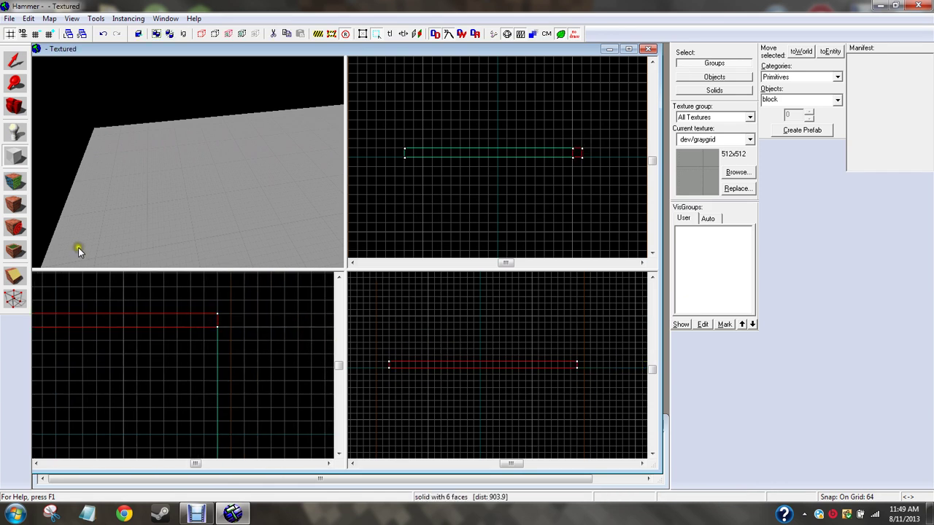
Raise the edge block into a 512-unit-high wall and copy it just outside the floor's opposite edge.
{"action": "left_click", "coordinate": [16, 65]}
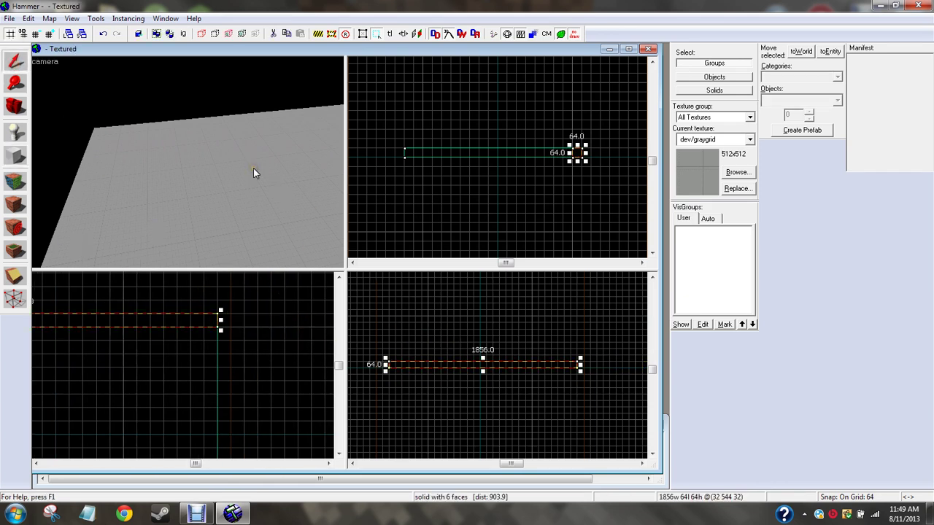
{"action": "key", "text": "Right"}
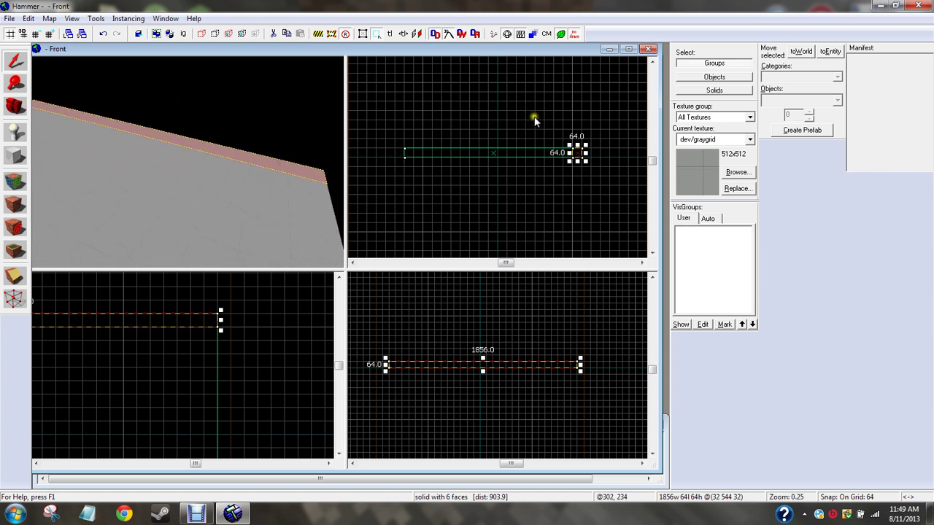
{"action": "left_click_drag", "start_coordinate": [578, 148], "coordinate": [397, 102]}
{"action": "left_click", "coordinate": [427, 215]}
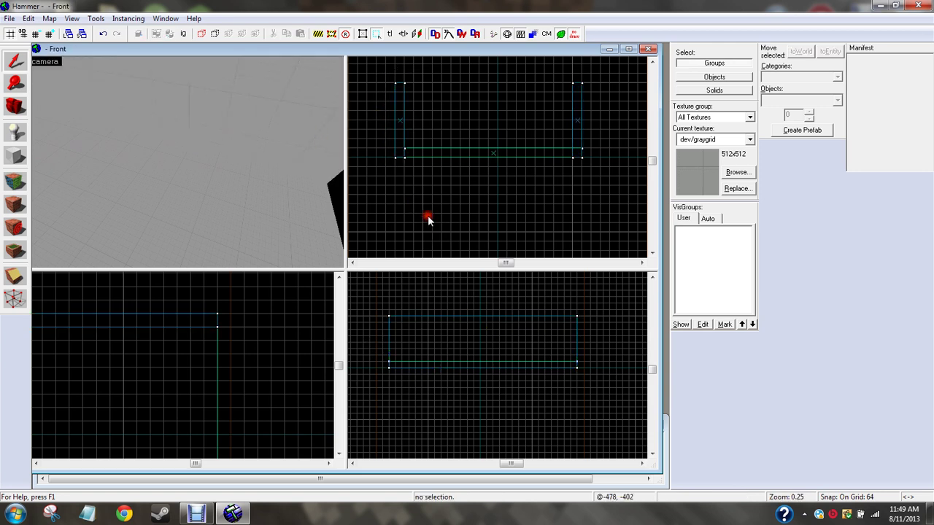
Select both long walls together and apply the dev/dev_blendmeasure texture to them.
{"action": "key", "text": "z"}
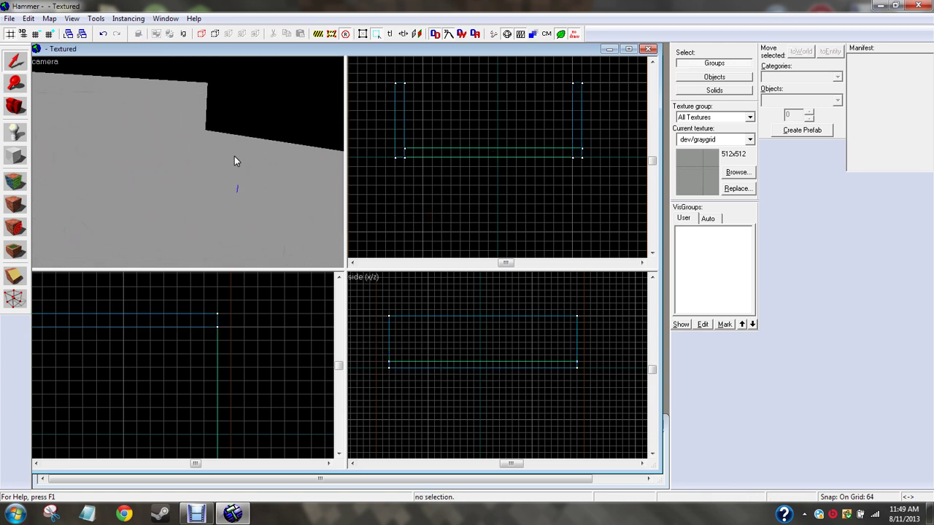
{"action": "key", "text": "z"}
{"action": "left_click", "coordinate": [234, 155]}
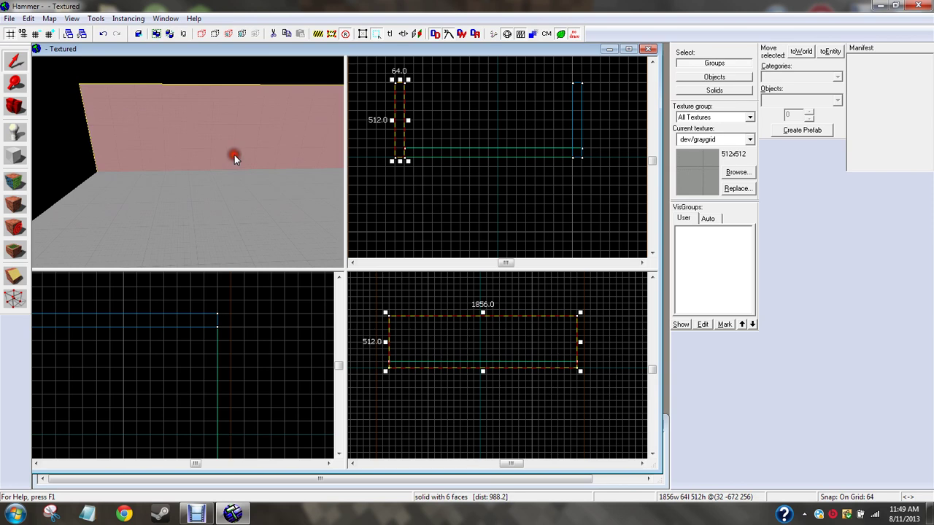
{"action": "key", "text": "z"}
{"action": "key", "text": "Right"}
{"action": "left_click", "coordinate": [275, 183], "text": "ctrl"}
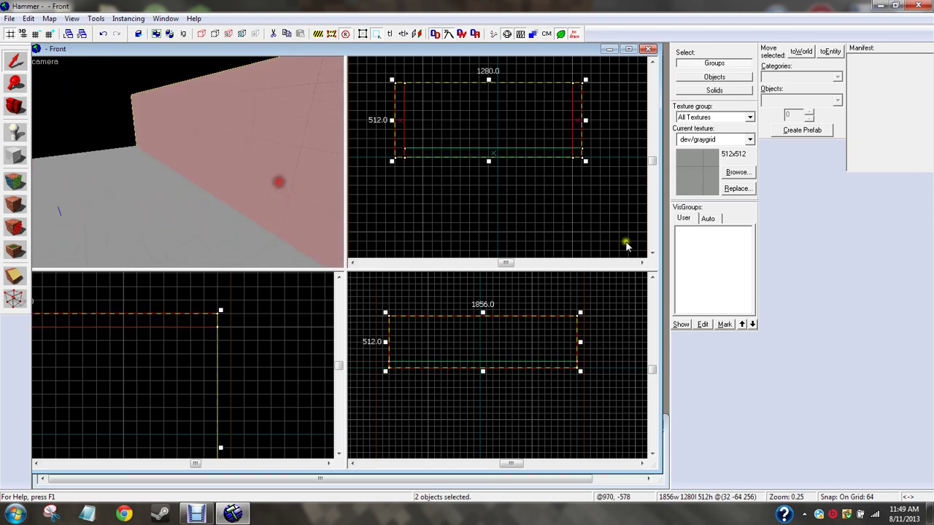
{"action": "left_click", "coordinate": [738, 173]}
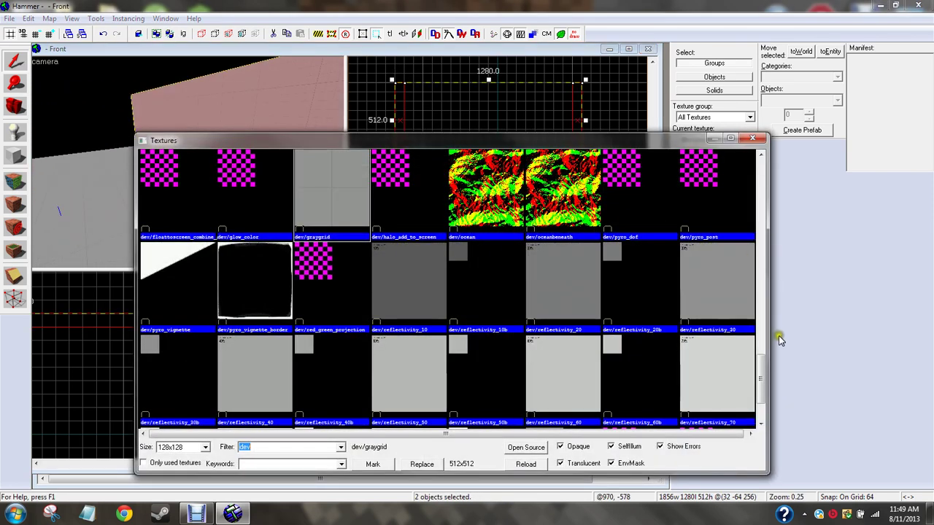
{"action": "left_click_drag", "start_coordinate": [768, 356], "coordinate": [762, 322]}
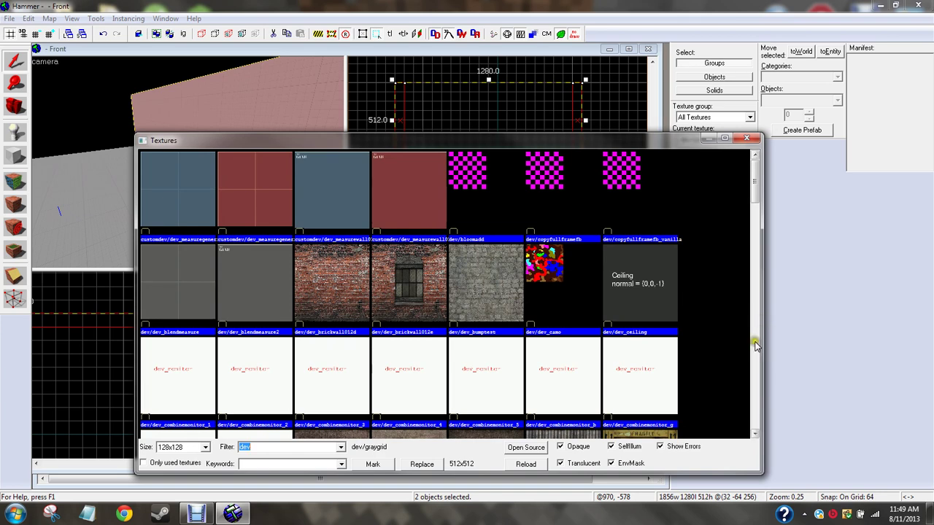
{"action": "double_click", "coordinate": [198, 271]}
{"action": "left_click", "coordinate": [15, 204]}
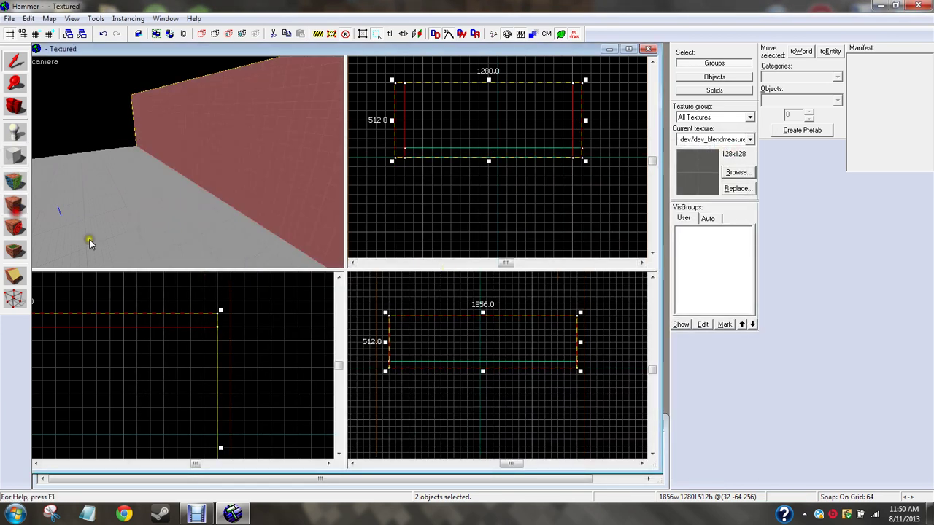
Create a block 64 units wide, 1280 long and 64 high along one short edge of the floor in the top view.
{"action": "left_click", "coordinate": [242, 283]}
{"action": "key", "text": "z"}
{"action": "key", "text": "Left"}
{"action": "key", "text": "Left"}
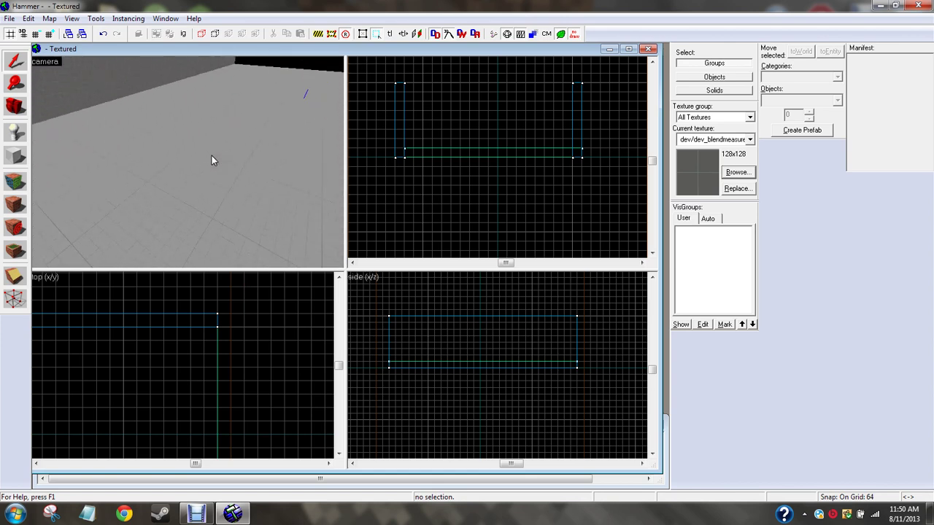
{"action": "left_click", "coordinate": [206, 205]}
{"action": "scroll", "coordinate": [230, 312], "scroll_direction": "down", "scroll_amount": 5}
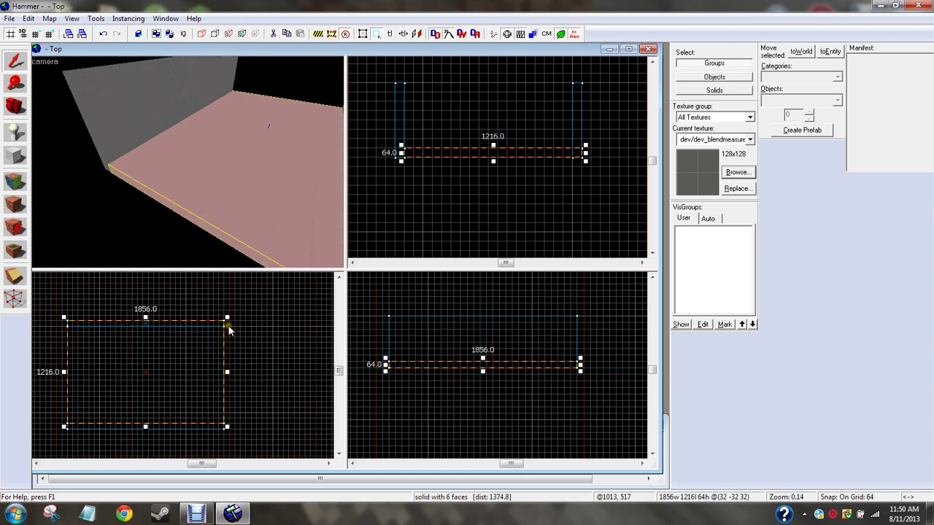
{"action": "scroll", "coordinate": [227, 324], "scroll_direction": "up", "scroll_amount": 4}
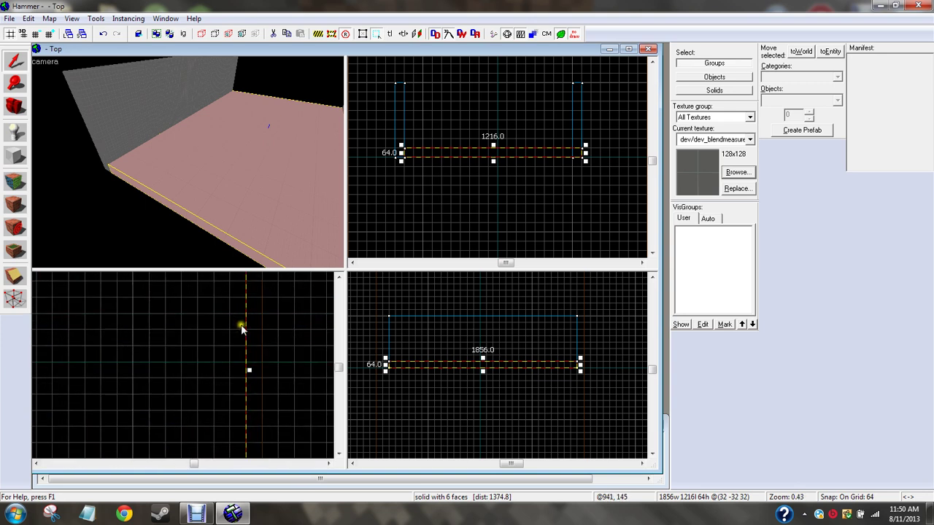
{"action": "left_click", "coordinate": [280, 326]}
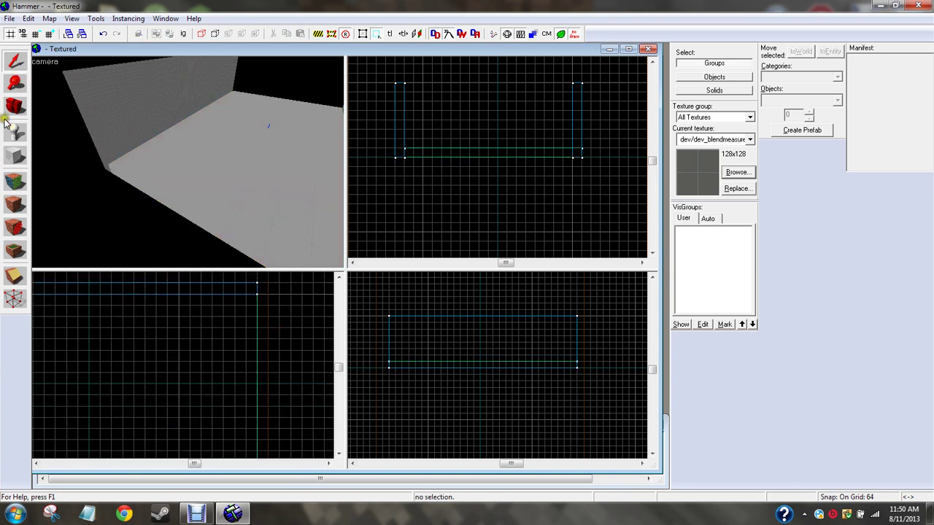
{"action": "left_click", "coordinate": [12, 162]}
{"action": "left_click_drag", "start_coordinate": [255, 281], "coordinate": [266, 307]}
{"action": "right_click", "coordinate": [284, 302]}
{"action": "left_click", "coordinate": [292, 294]}
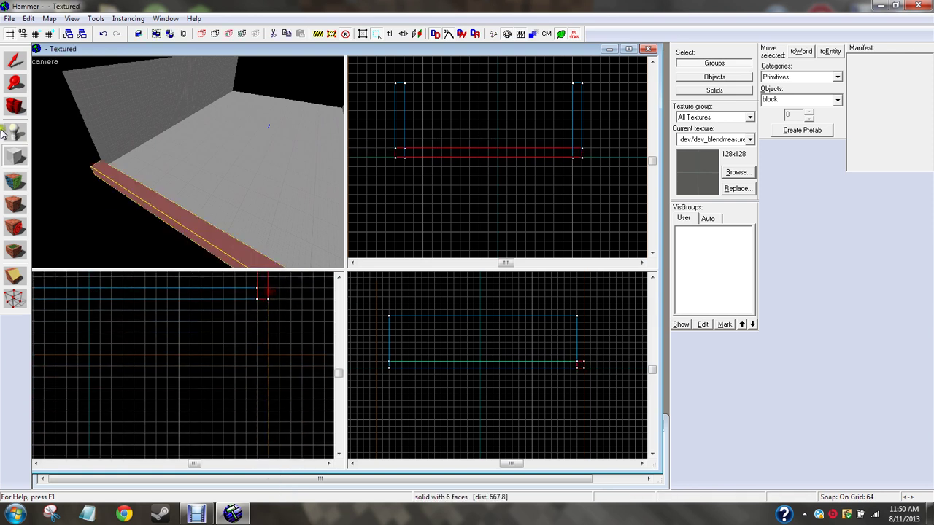
Raise the short-edge block into a 512-unit-high wall in the front view.
{"action": "left_click", "coordinate": [16, 62]}
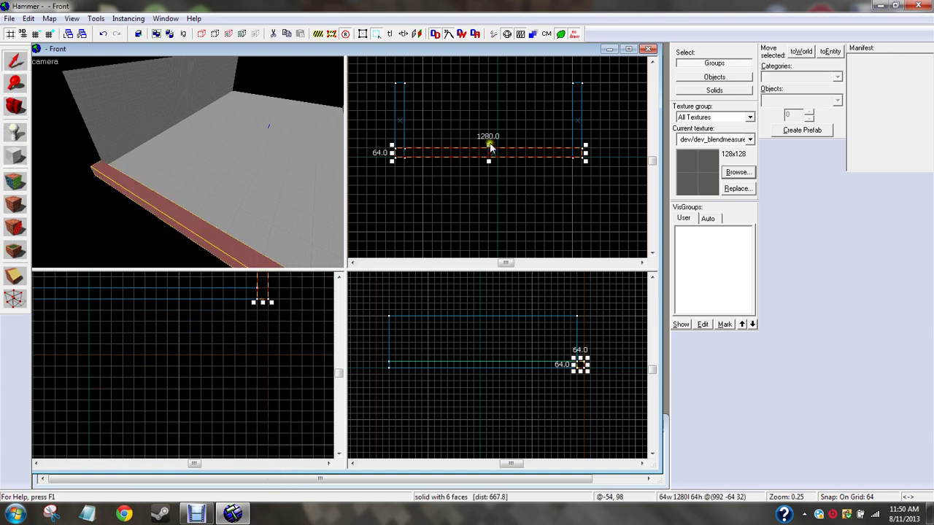
{"action": "left_click_drag", "start_coordinate": [491, 148], "coordinate": [488, 79]}
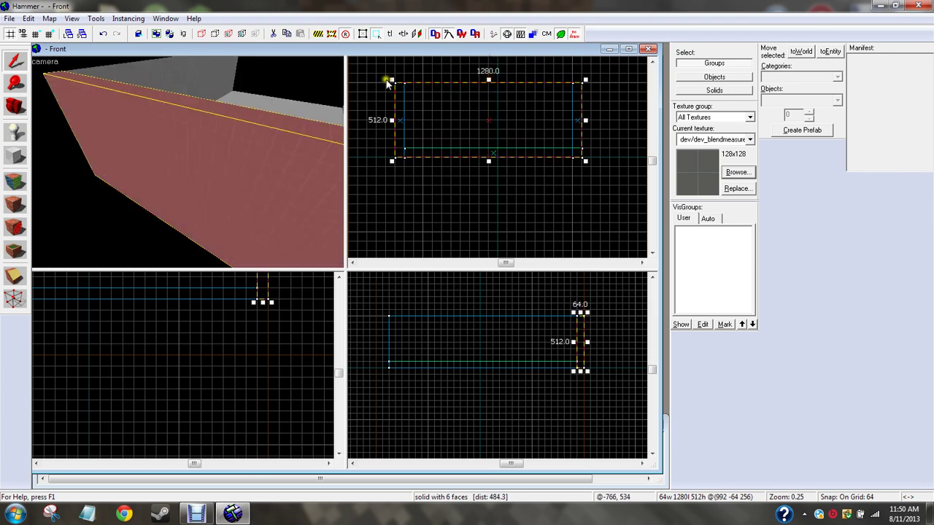
{"action": "left_click", "coordinate": [381, 64]}
{"action": "left_click", "coordinate": [551, 61]}
Copy the short end wall just outside the floor's opposite end, level with the other walls, and deselect it.
{"action": "left_click", "coordinate": [267, 133]}
{"action": "left_click_drag", "start_coordinate": [580, 337], "coordinate": [387, 341], "text": "shift"}
{"action": "left_click", "coordinate": [415, 318]}
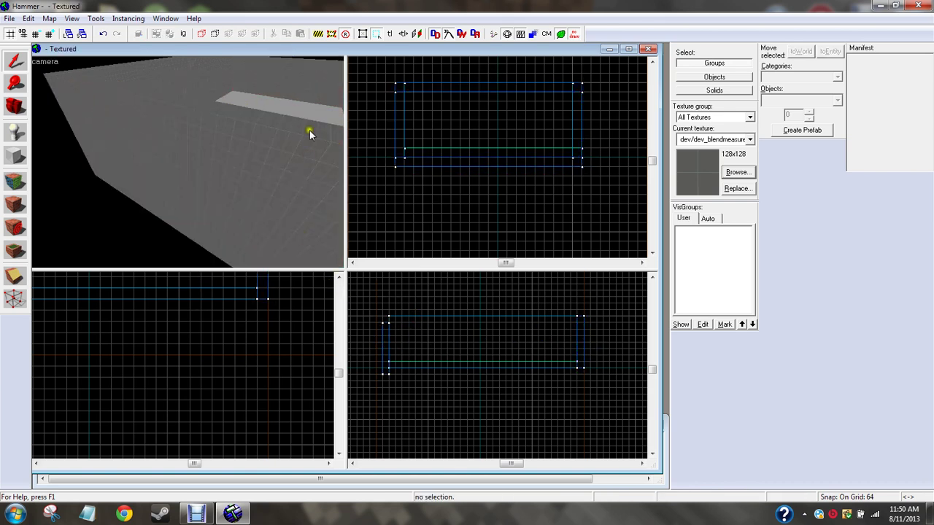
{"action": "left_click", "coordinate": [294, 96]}
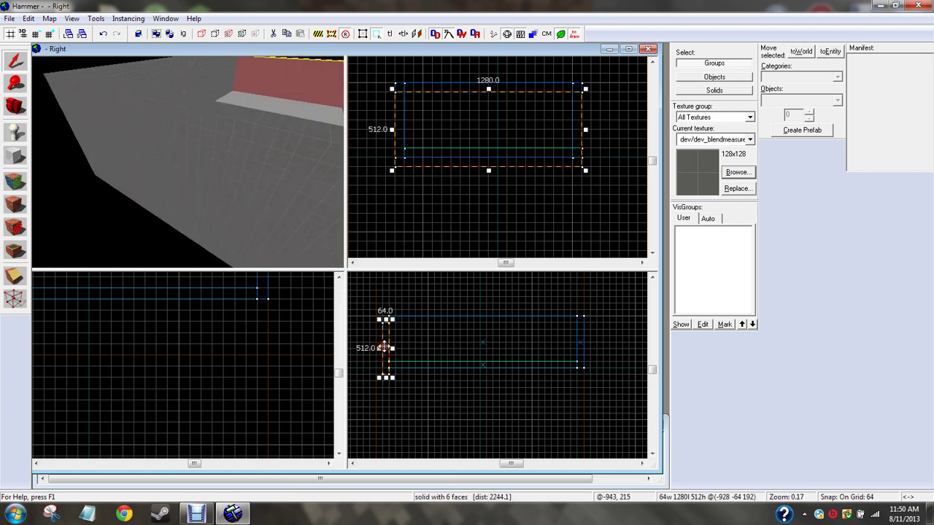
{"action": "key", "text": "ctrl+z"}
{"action": "left_click", "coordinate": [421, 291]}
Place an info_player_teamspawn entity on the floor close to the end wall.
{"action": "scroll", "coordinate": [306, 126], "scroll_direction": "up", "scroll_amount": 3}
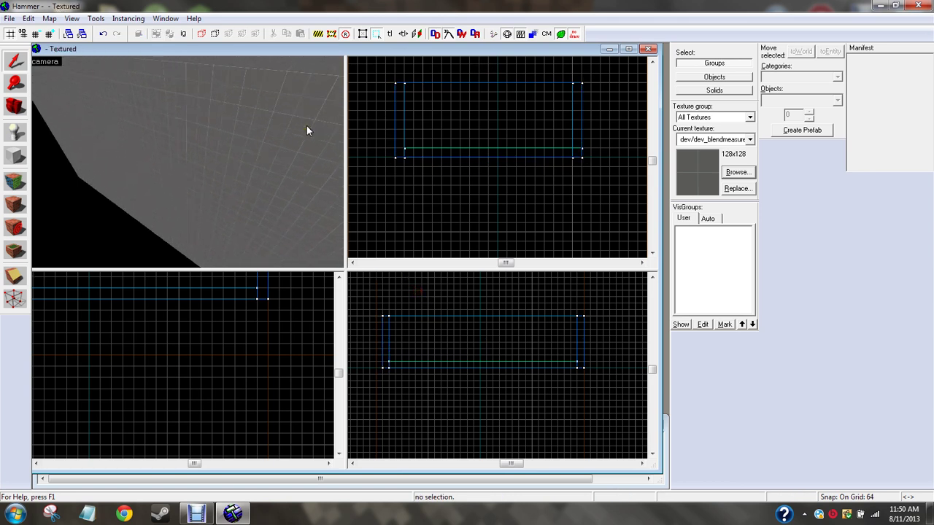
{"action": "key", "text": "w"}
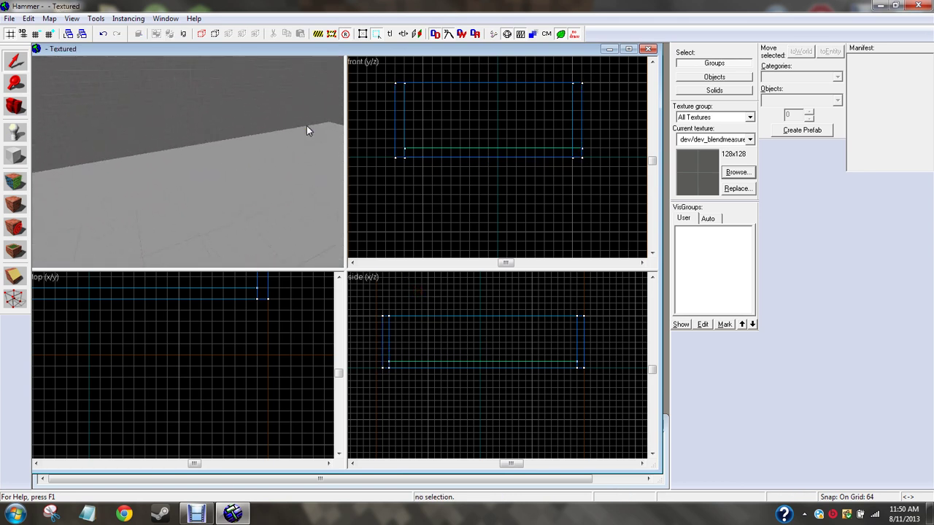
{"action": "key", "text": "Right"}
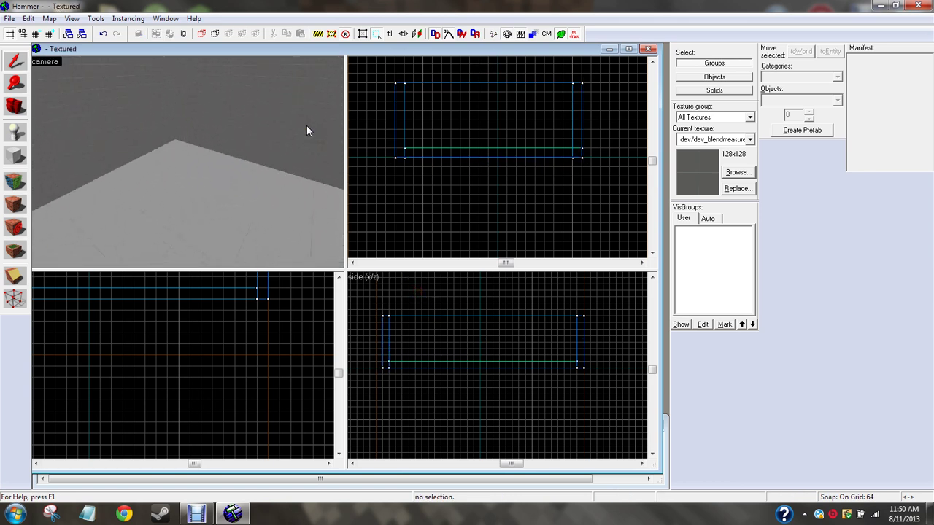
{"action": "key", "text": "Right"}
{"action": "key", "text": "Up"}
{"action": "key", "text": "Down"}
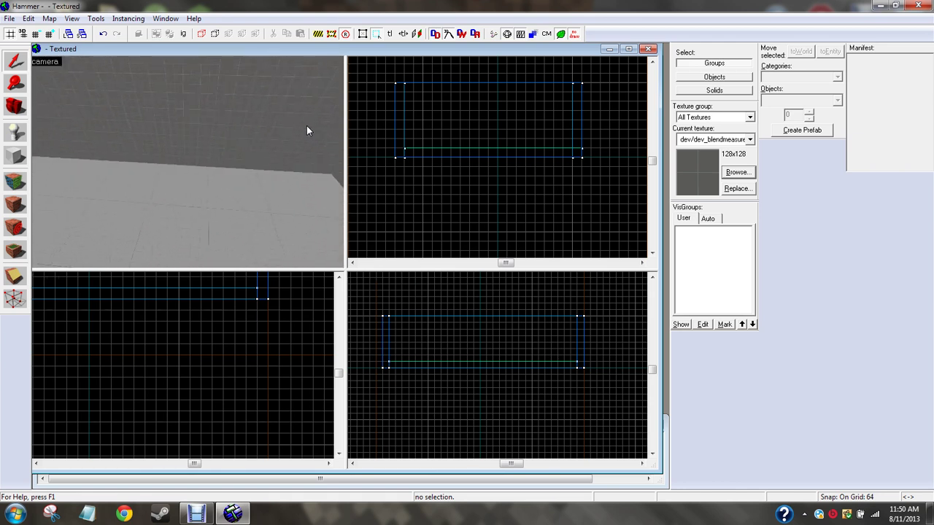
{"action": "left_click", "coordinate": [14, 131]}
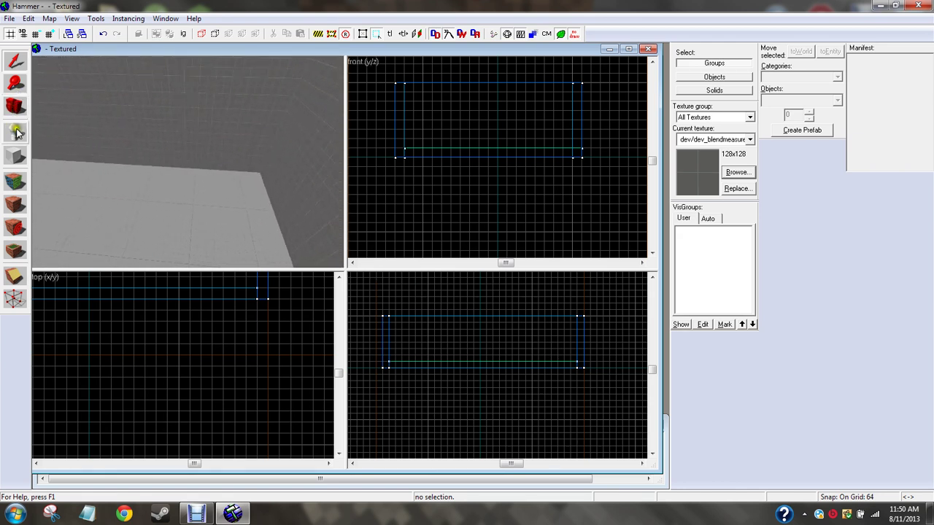
{"action": "left_click", "coordinate": [179, 175]}
{"action": "left_click", "coordinate": [18, 62]}
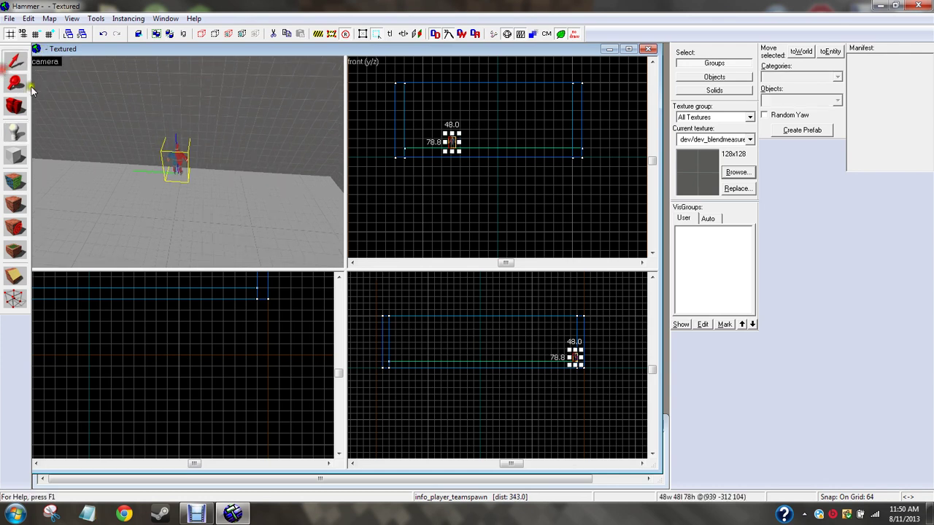
Move the player spawn clear of the end wall in the side view, to x 896.
{"action": "scroll", "coordinate": [175, 152], "scroll_direction": "up", "scroll_amount": 5}
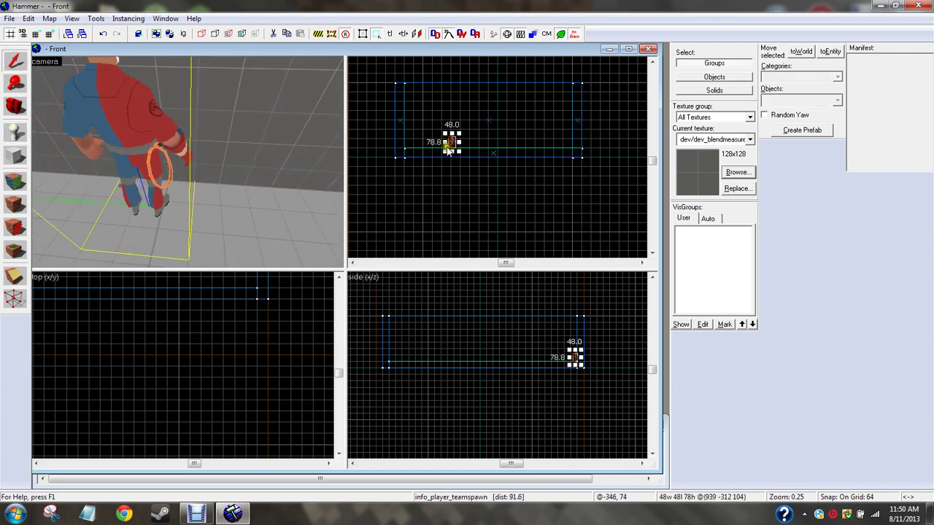
{"action": "scroll", "coordinate": [562, 352], "scroll_direction": "up", "scroll_amount": 3}
{"action": "left_click_drag", "start_coordinate": [570, 343], "coordinate": [562, 343]}
Examine the player spawn model up close from the front, inside and behind in the camera view, and deselect it.
{"action": "key", "text": "z"}
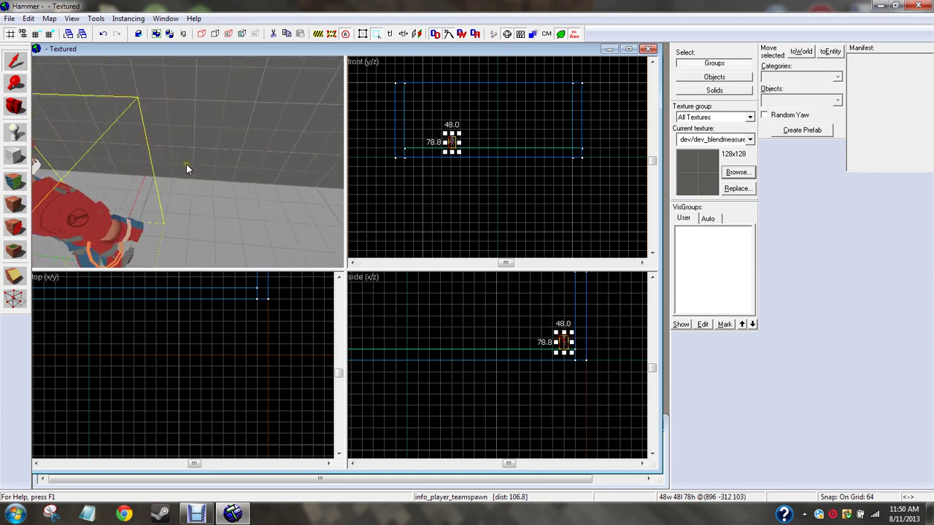
{"action": "key", "text": "d"}
{"action": "key", "text": "w"}
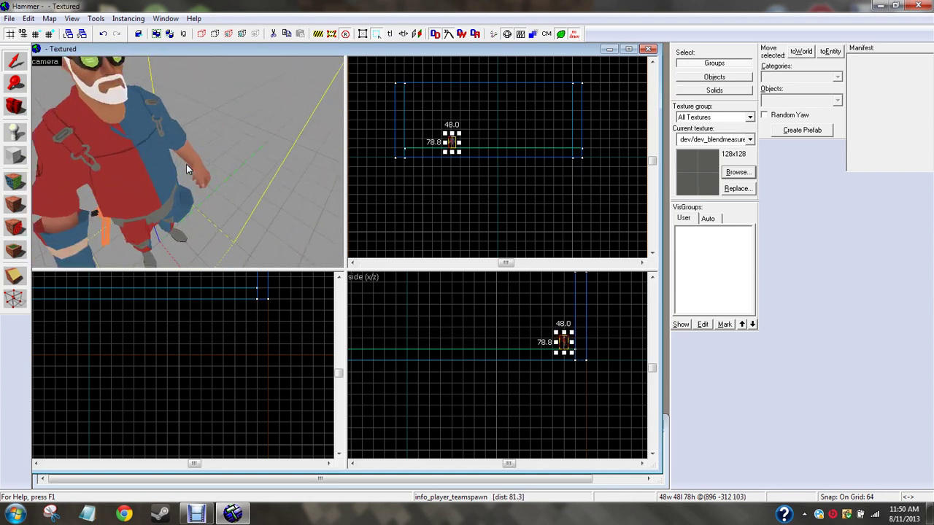
{"action": "key", "text": "a"}
{"action": "key", "text": "s"}
{"action": "key", "text": "w"}
{"action": "key", "text": "d"}
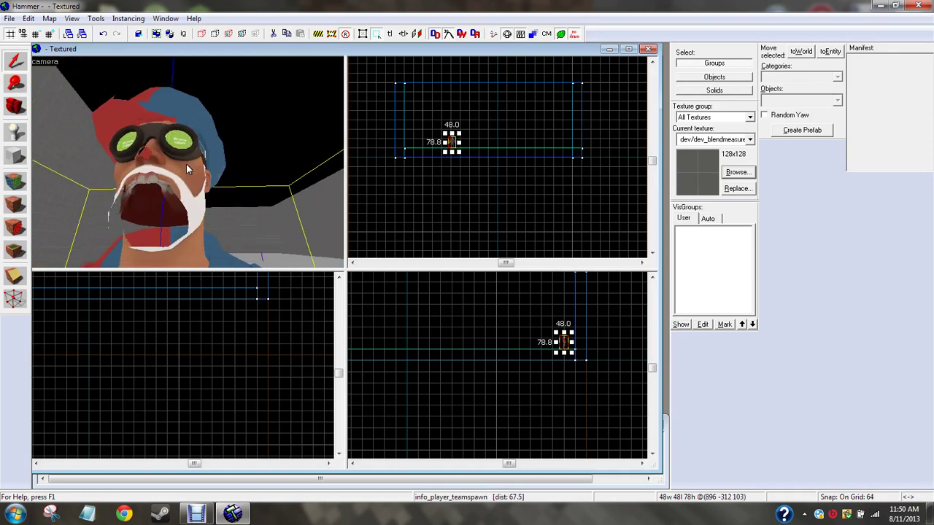
{"action": "key", "text": "a"}
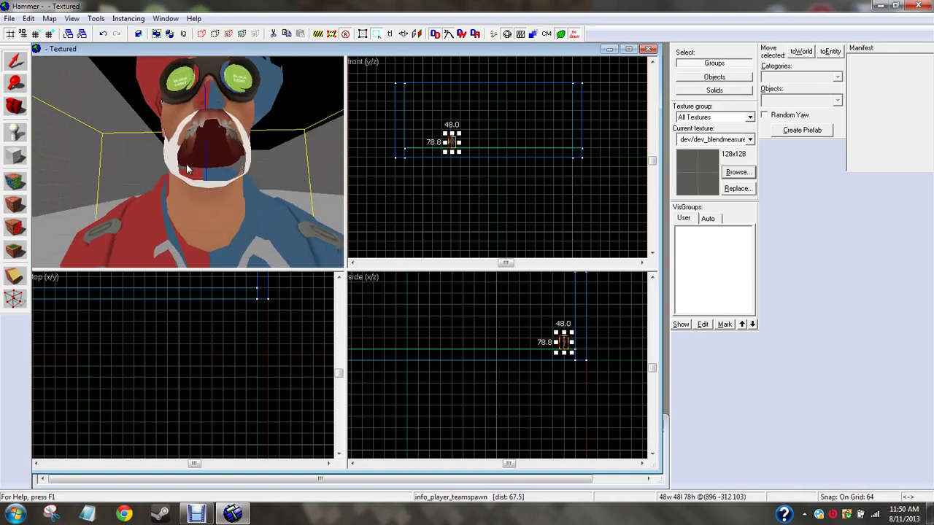
{"action": "key", "text": "w"}
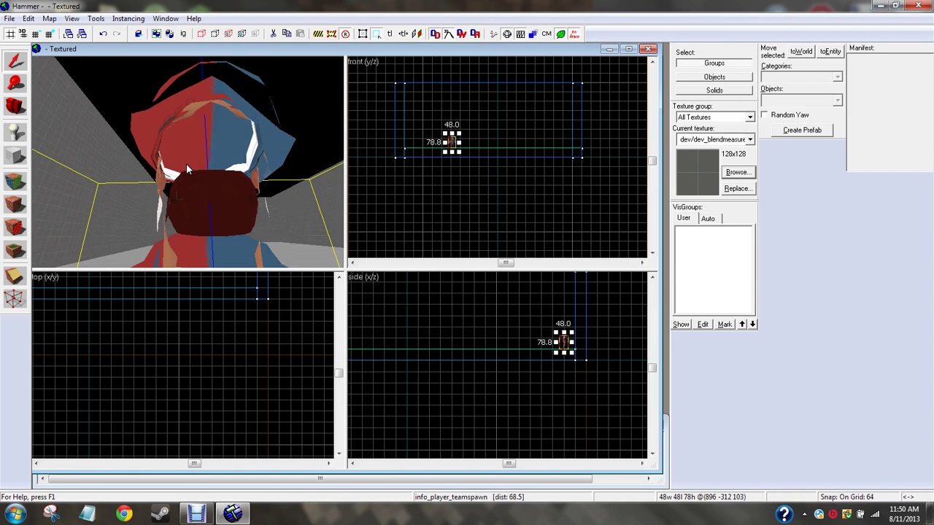
{"action": "key", "text": "w"}
{"action": "key", "text": "a"}
{"action": "key", "text": "Down"}
{"action": "key", "text": "Down"}
{"action": "key", "text": "Down"}
{"action": "key", "text": "Down"}
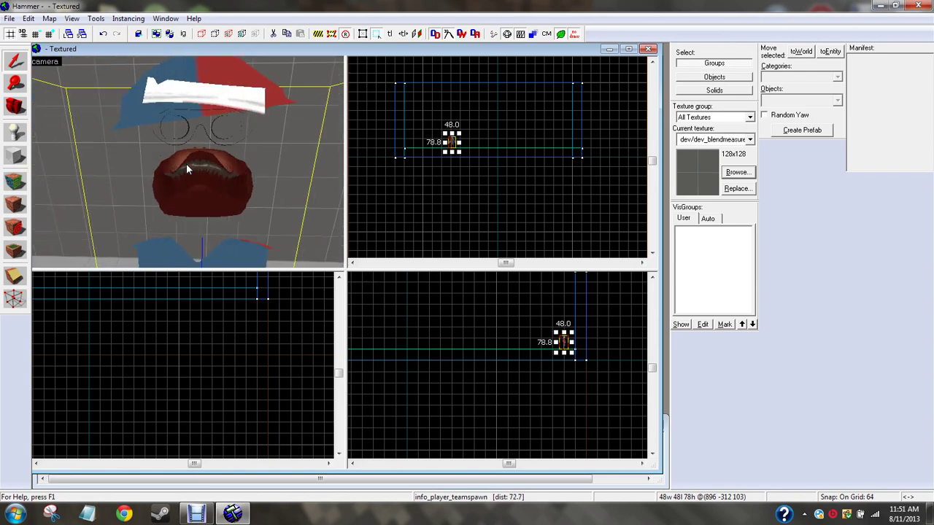
{"action": "key", "text": "Down"}
{"action": "key", "text": "Up"}
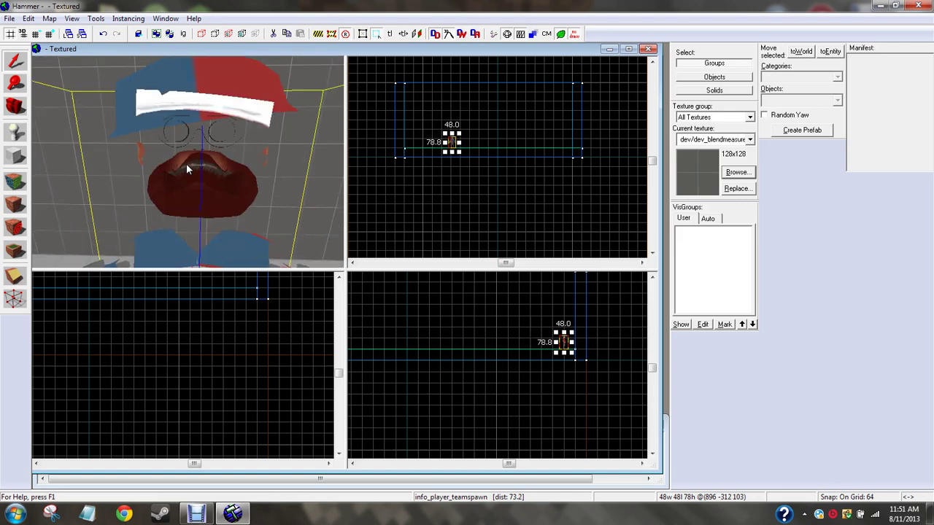
{"action": "key", "text": "s"}
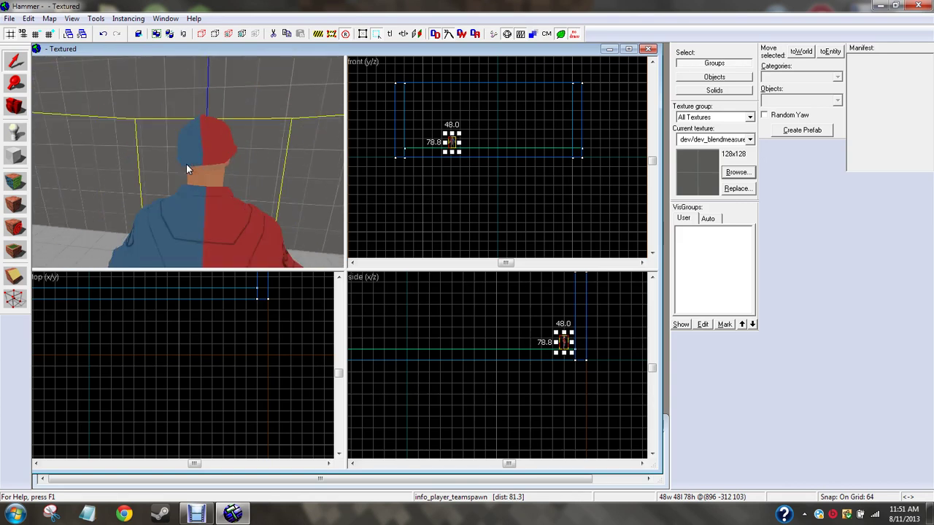
{"action": "key", "text": "s"}
{"action": "key", "text": "z"}
{"action": "left_click", "coordinate": [221, 321]}
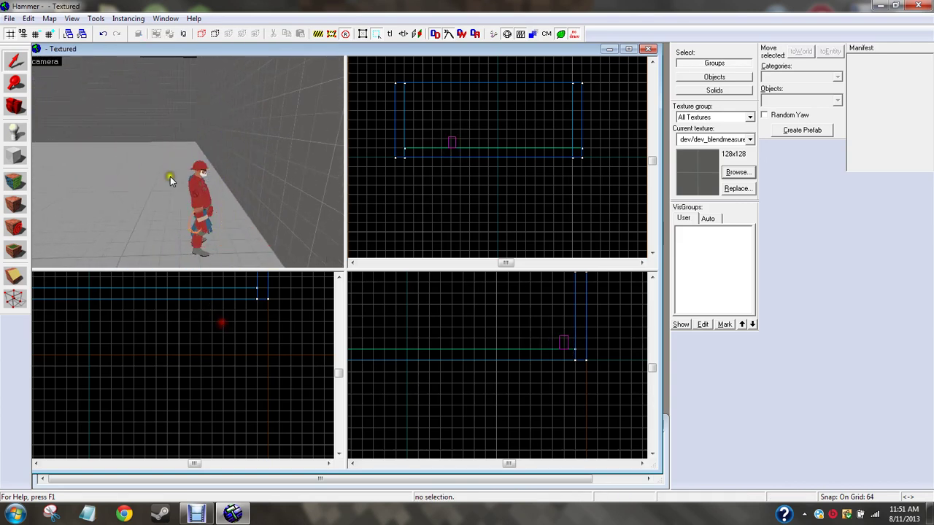
Place a second info_player_teamspawn entity on the open floor near the middle of the room's width and select it.
{"action": "key", "text": "z"}
{"action": "key", "text": "s"}
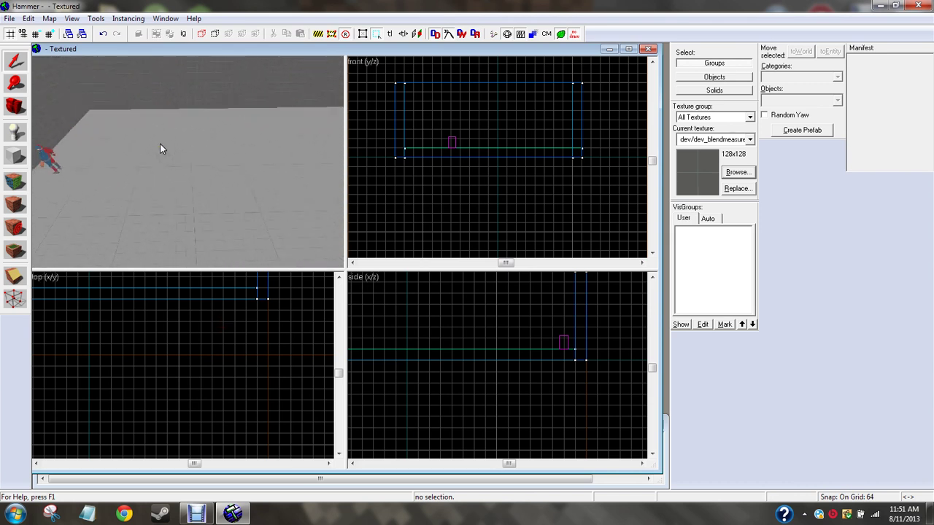
{"action": "key", "text": "Left"}
{"action": "key", "text": "Left"}
{"action": "key", "text": "Left"}
{"action": "key", "text": "Left"}
{"action": "key", "text": "Left"}
{"action": "key", "text": "Left"}
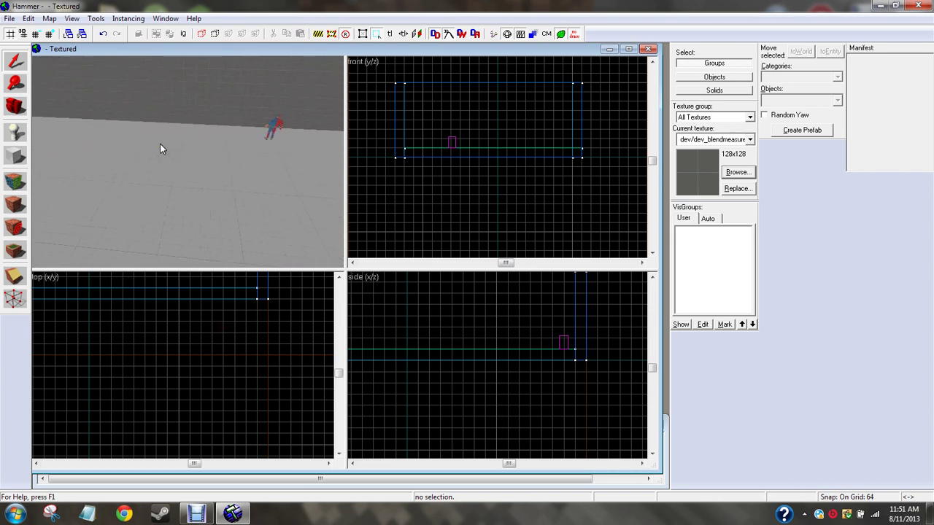
{"action": "key", "text": "z"}
{"action": "left_click", "coordinate": [76, 70]}
{"action": "left_click", "coordinate": [35, 139]}
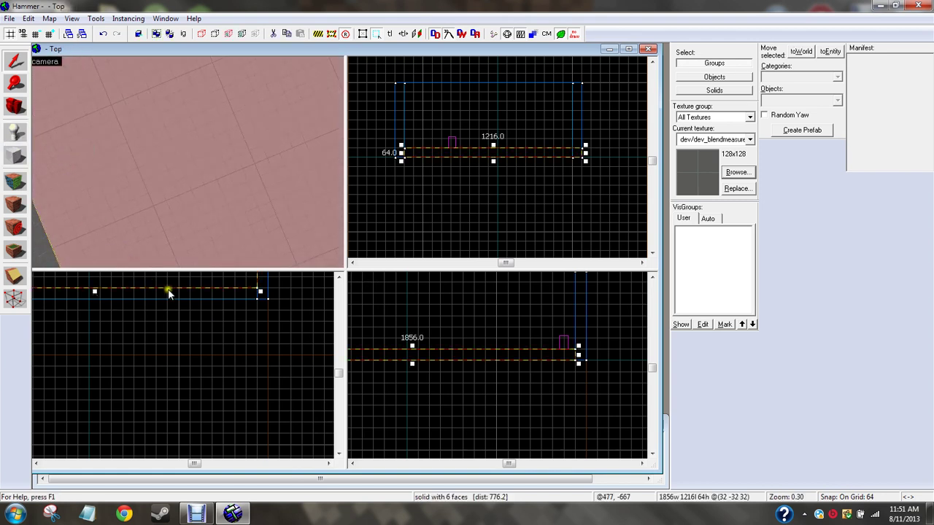
{"action": "key", "text": "Escape"}
{"action": "left_click", "coordinate": [26, 139]}
{"action": "left_click", "coordinate": [179, 151]}
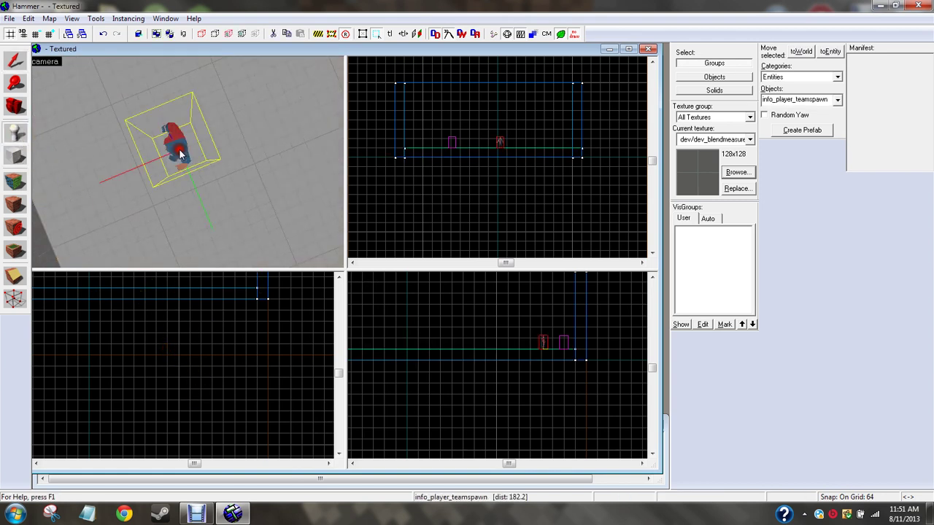
{"action": "left_click", "coordinate": [14, 61]}
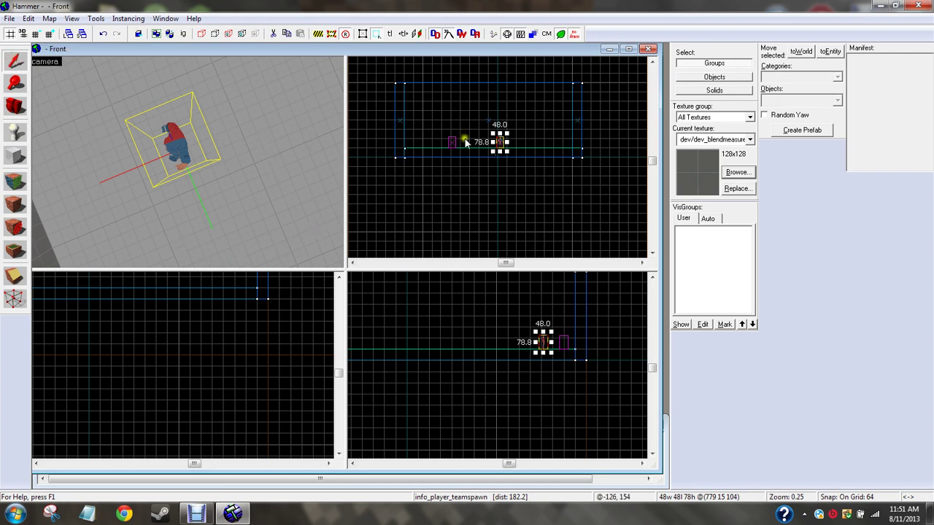
Change the second spawn entity's class to prop_static and apply it.
{"action": "right_click", "coordinate": [501, 143]}
{"action": "left_click", "coordinate": [539, 394]}
{"action": "key", "text": "BackSpace"}
{"action": "type", "text": "prop"}
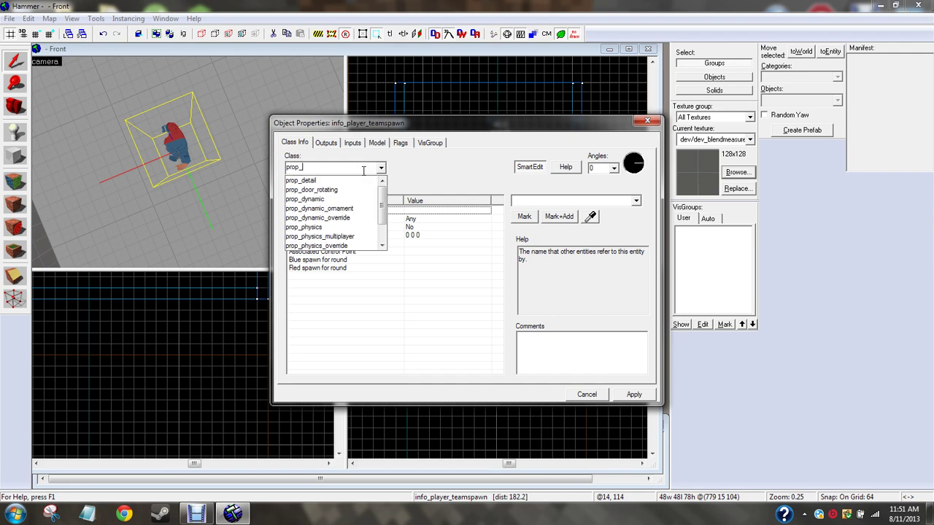
{"action": "type", "text": "_sta"}
{"action": "left_click", "coordinate": [306, 180]}
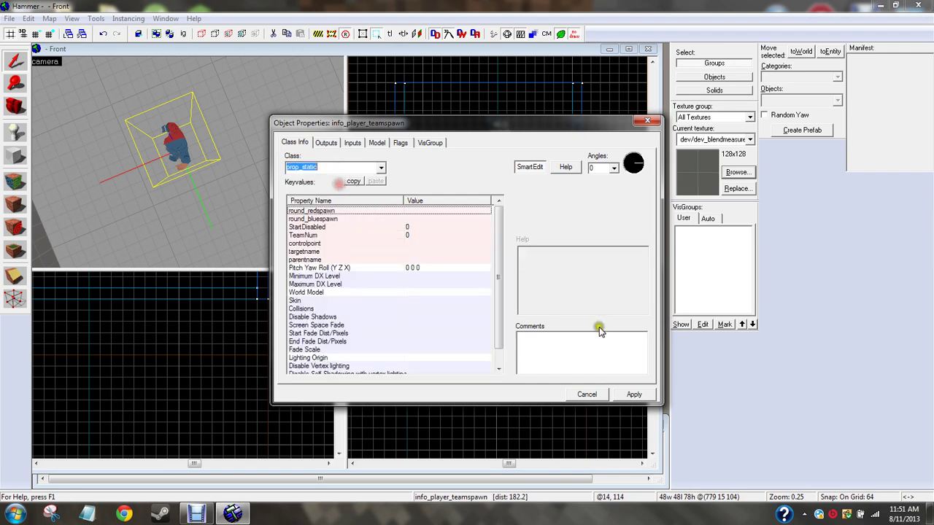
{"action": "left_click", "coordinate": [630, 394]}
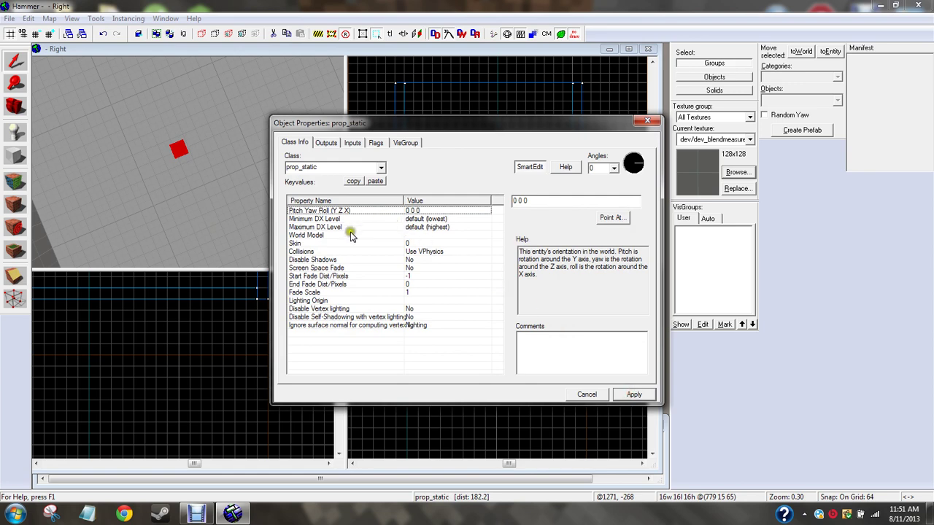
Open the model browser for the static prop's World Model and filter all MDL files by "track".
{"action": "left_click", "coordinate": [347, 235]}
{"action": "left_click", "coordinate": [525, 218]}
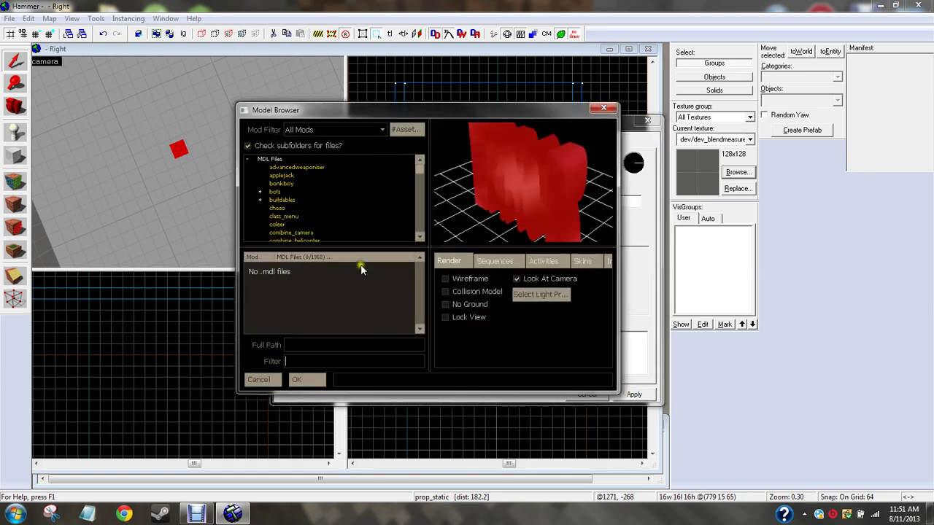
{"action": "left_click", "coordinate": [307, 168]}
{"action": "left_click", "coordinate": [304, 159]}
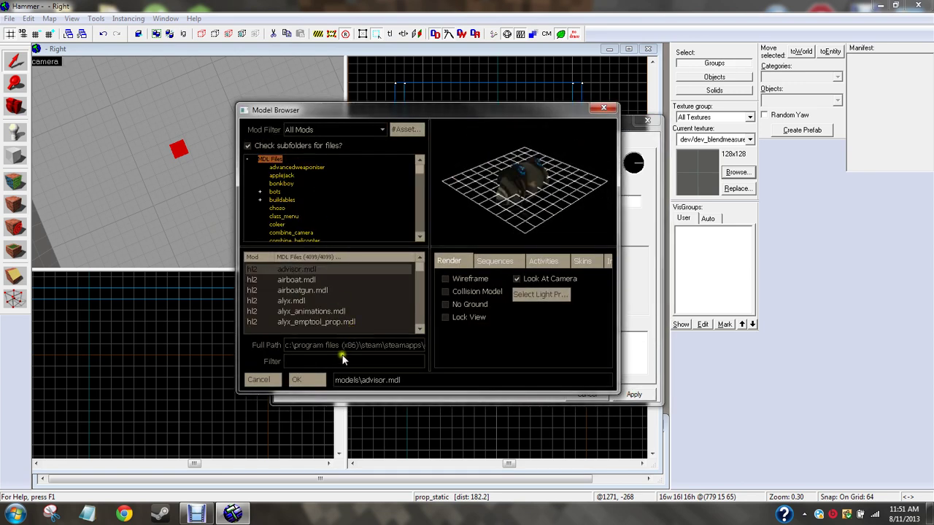
{"action": "type", "text": "track"}
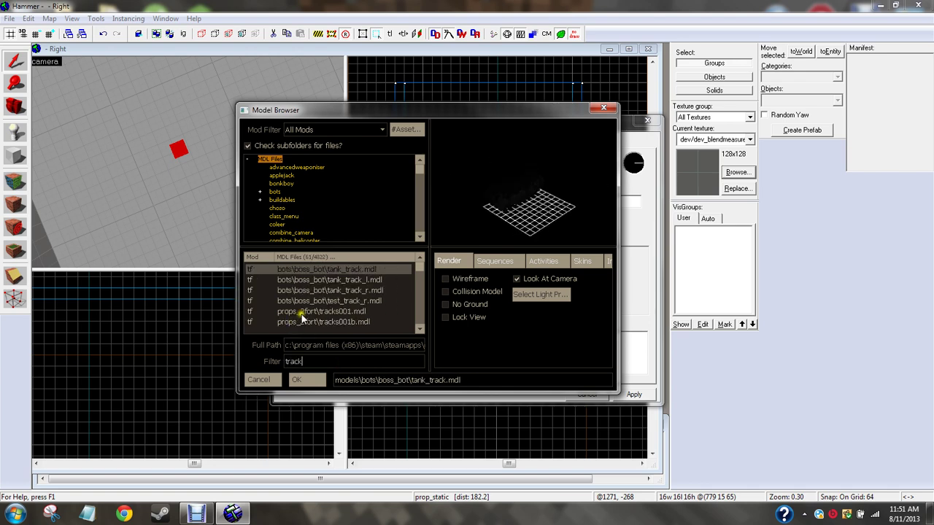
Go through the track models, choose props_mining/track_straight_256.mdl as the prop's world model and apply it.
{"action": "left_click", "coordinate": [314, 300]}
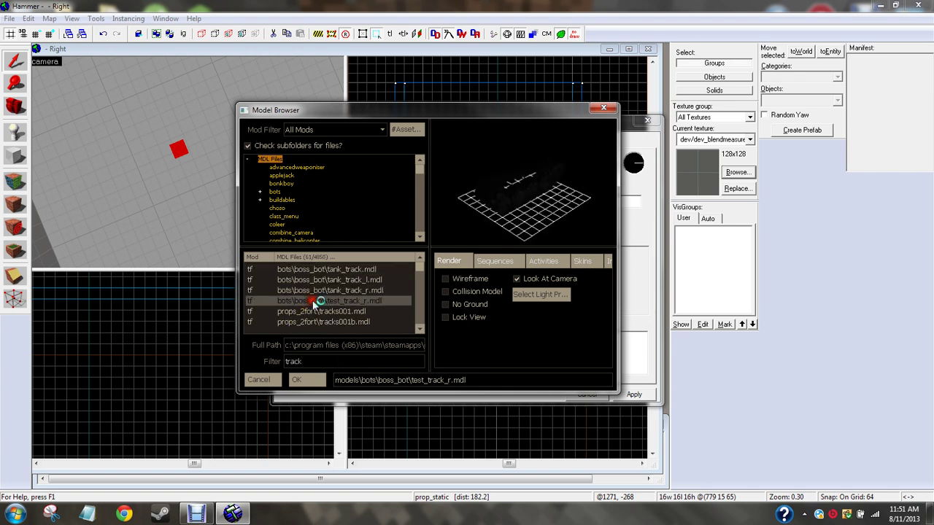
{"action": "key", "text": "Down"}
{"action": "key", "text": "Down"}
{"action": "key", "text": "Down"}
{"action": "key", "text": "Down"}
{"action": "key", "text": "Down"}
{"action": "key", "text": "Down"}
{"action": "key", "text": "Down"}
{"action": "key", "text": "Down"}
{"action": "key", "text": "Down"}
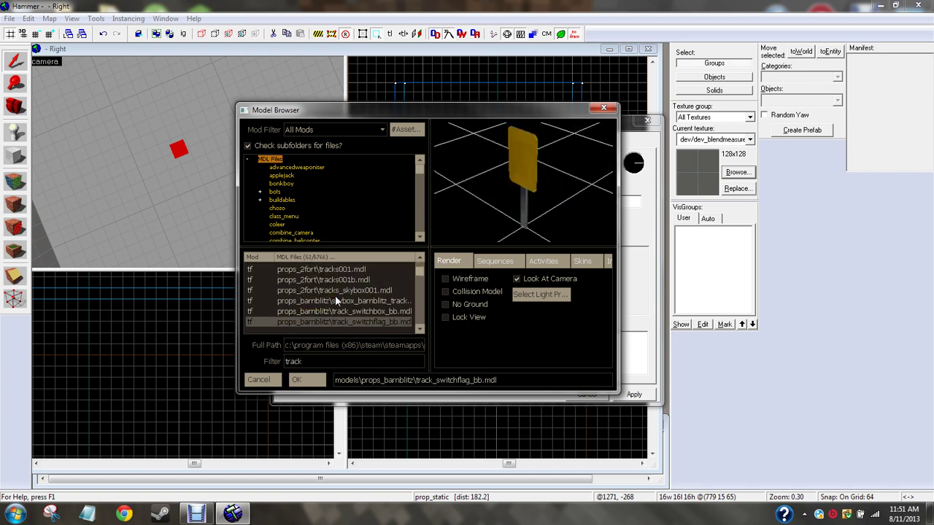
{"action": "key", "text": "Down"}
{"action": "key", "text": "Down"}
{"action": "key", "text": "Down"}
{"action": "key", "text": "Down"}
{"action": "key", "text": "Down"}
{"action": "key", "text": "Down"}
{"action": "key", "text": "Down"}
{"action": "key", "text": "Down"}
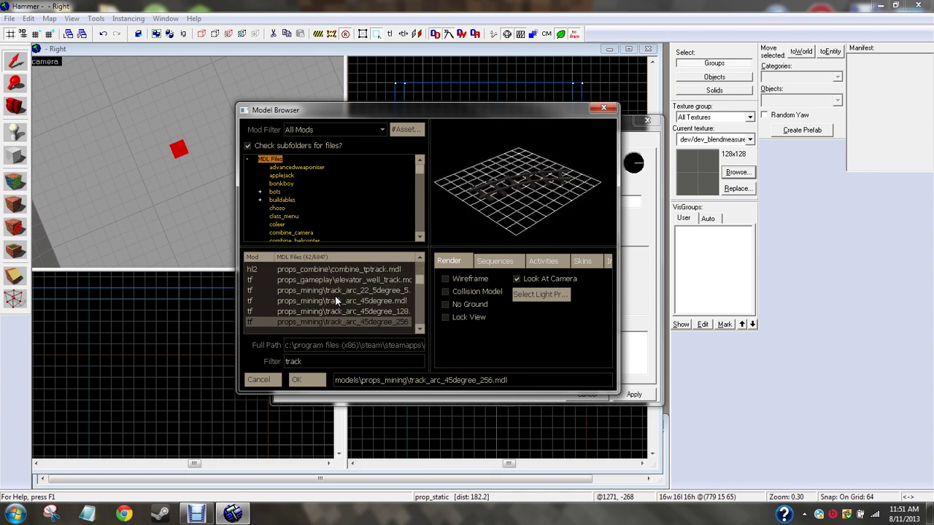
{"action": "key", "text": "Down"}
{"action": "key", "text": "Down"}
{"action": "key", "text": "Down"}
{"action": "key", "text": "Down"}
{"action": "key", "text": "Down"}
{"action": "key", "text": "Down"}
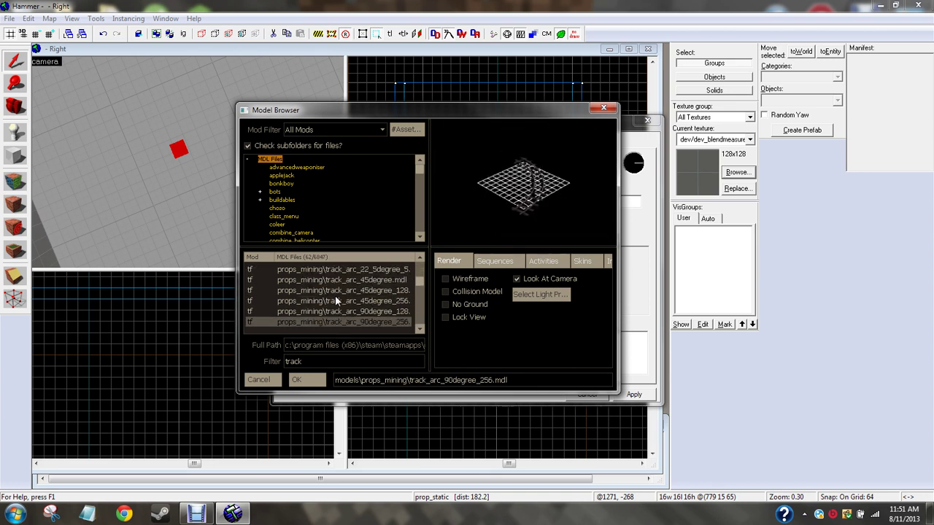
{"action": "key", "text": "Down"}
{"action": "key", "text": "Down"}
{"action": "key", "text": "Down"}
{"action": "key", "text": "Down"}
{"action": "key", "text": "Down"}
{"action": "key", "text": "Down"}
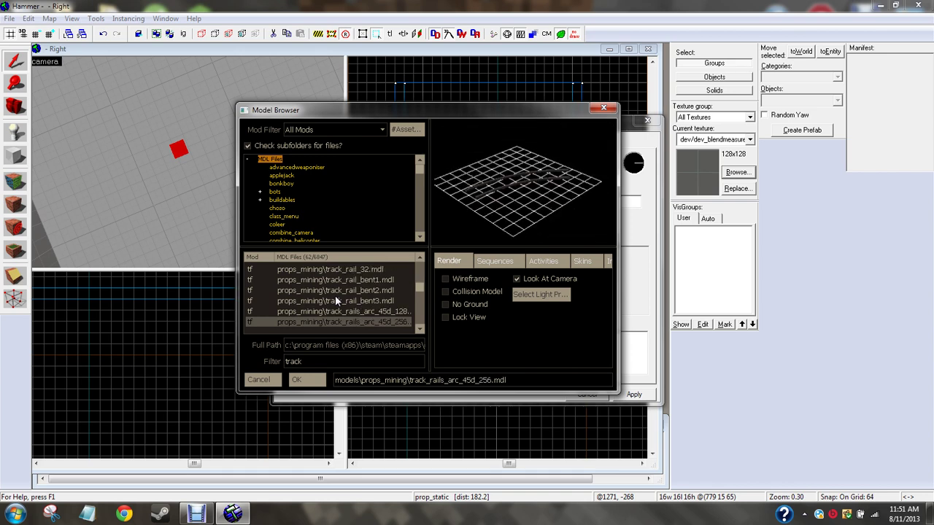
{"action": "key", "text": "Down"}
{"action": "key", "text": "Down"}
{"action": "key", "text": "Down"}
{"action": "key", "text": "Down"}
{"action": "key", "text": "Down"}
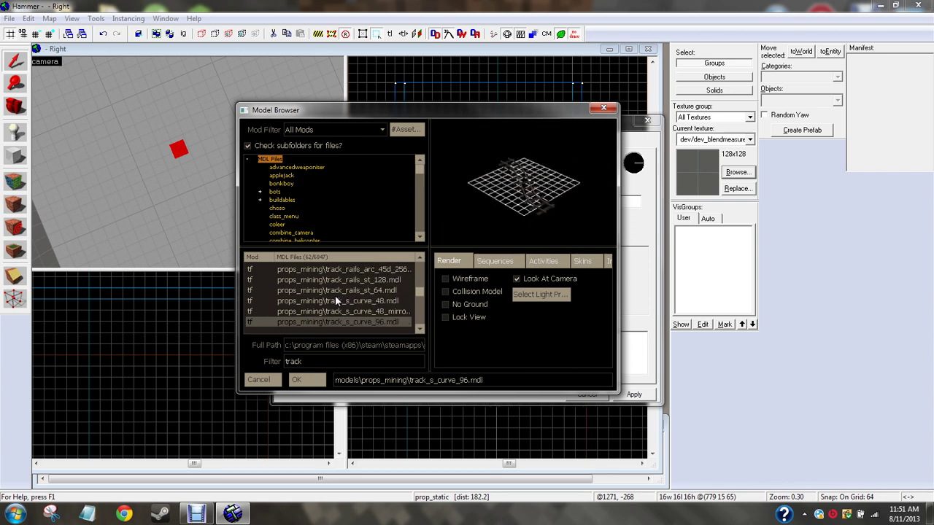
{"action": "key", "text": "Down"}
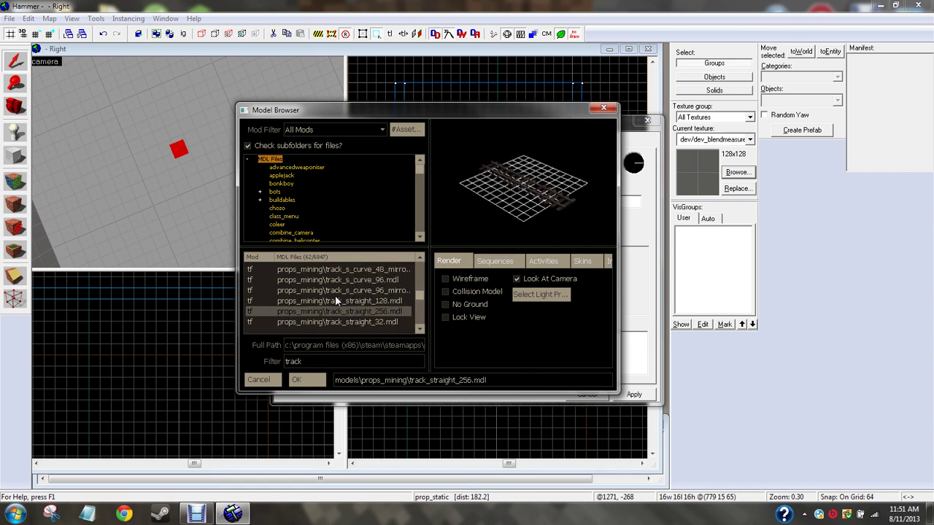
{"action": "double_click", "coordinate": [351, 312]}
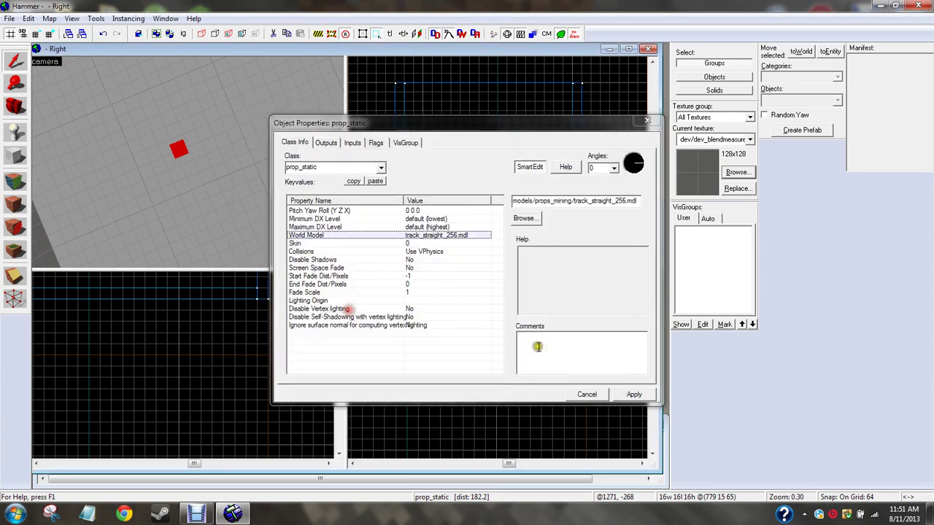
{"action": "left_click", "coordinate": [634, 393]}
{"action": "left_click", "coordinate": [654, 122]}
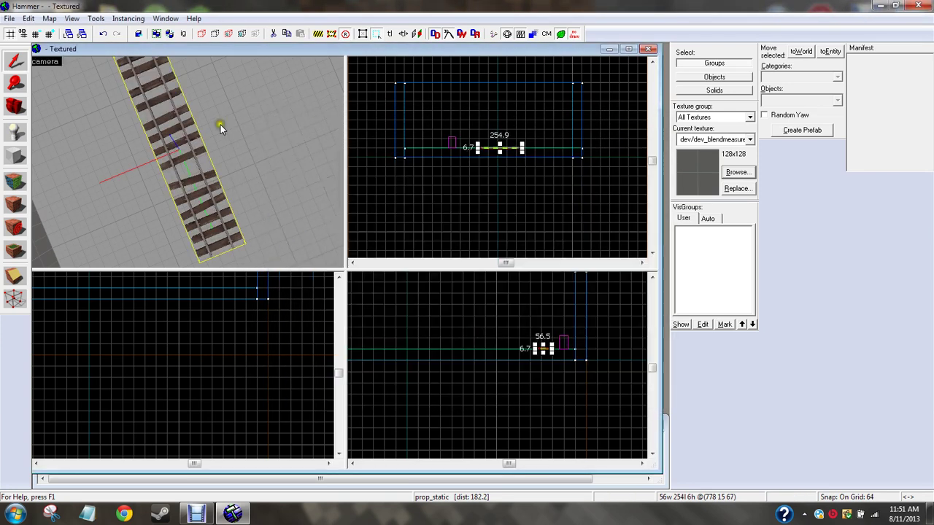
Rotate the straight track 90 degrees about Z and shift it along its length in the side view to x 768.
{"action": "key", "text": "ctrl+m"}
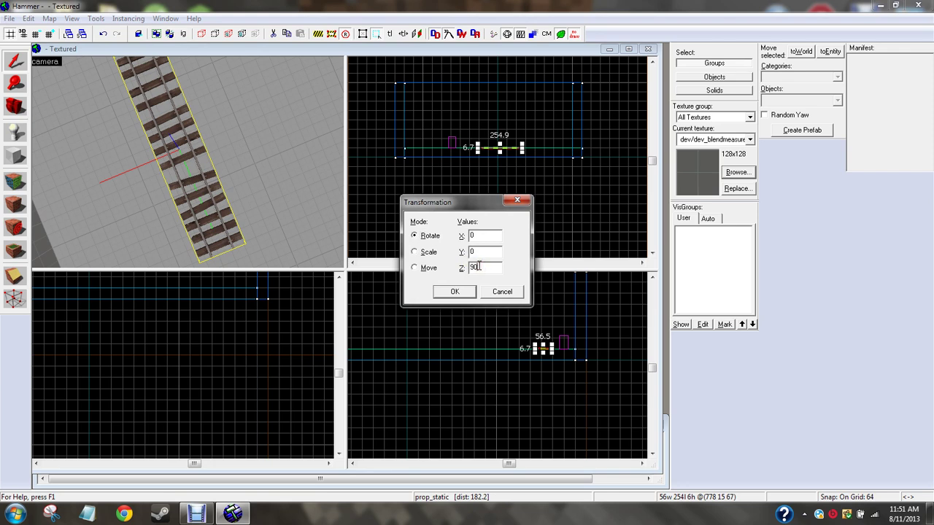
{"action": "key", "text": "Return"}
{"action": "scroll", "coordinate": [531, 348], "scroll_direction": "up", "scroll_amount": 10}
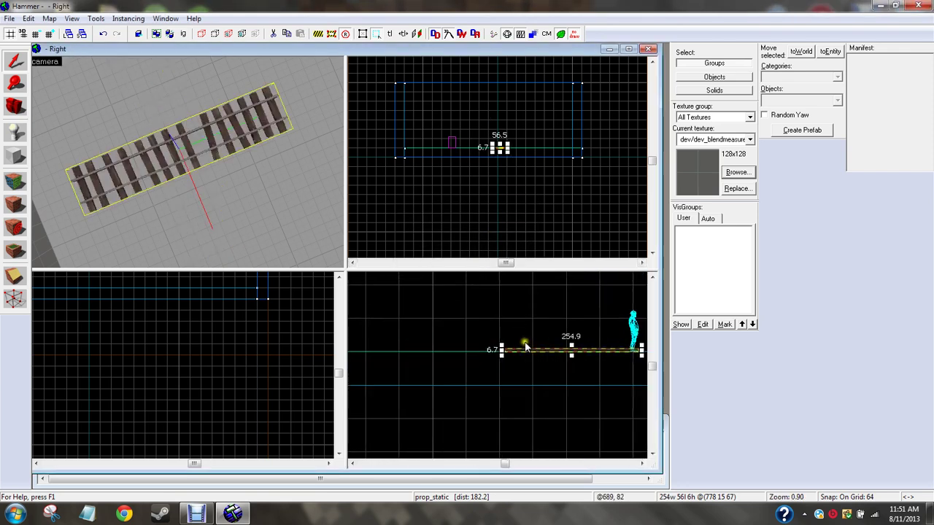
{"action": "left_click_drag", "start_coordinate": [530, 349], "coordinate": [517, 350]}
{"action": "scroll", "coordinate": [270, 201], "scroll_direction": "up", "scroll_amount": 3}
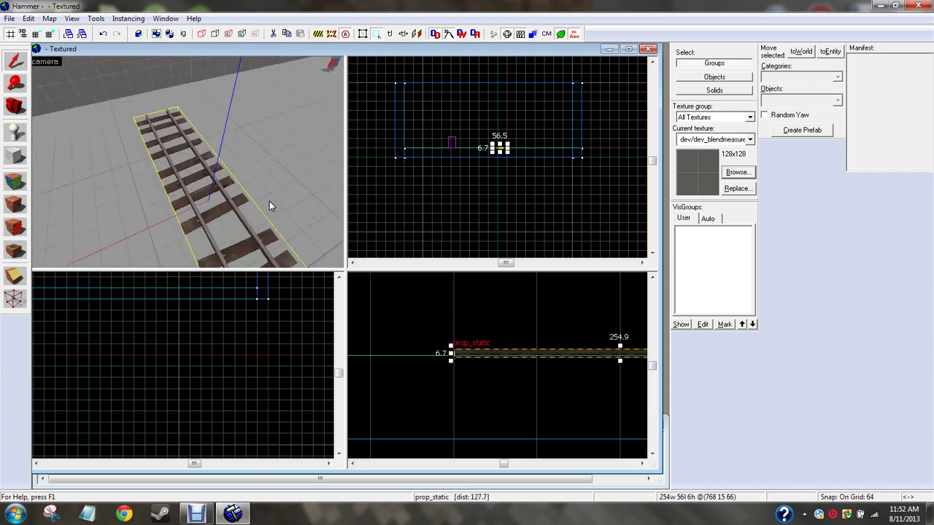
Duplicate the straight track piece and line the copy up end to end with the original, at x 512.
{"action": "key", "text": "s"}
{"action": "key", "text": "d"}
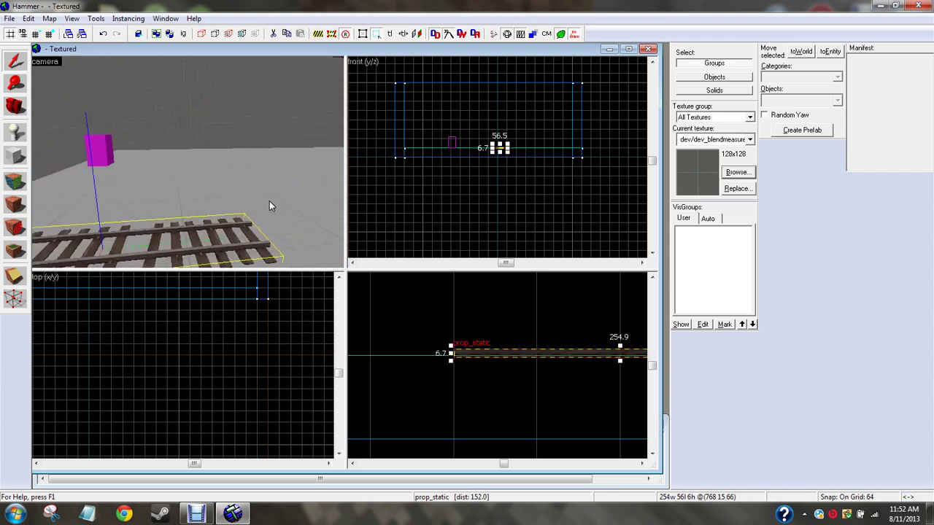
{"action": "key", "text": "s"}
{"action": "key", "text": "z"}
{"action": "left_click_drag", "start_coordinate": [490, 356], "coordinate": [386, 335]}
{"action": "key", "text": "Right"}
{"action": "key", "text": "Right"}
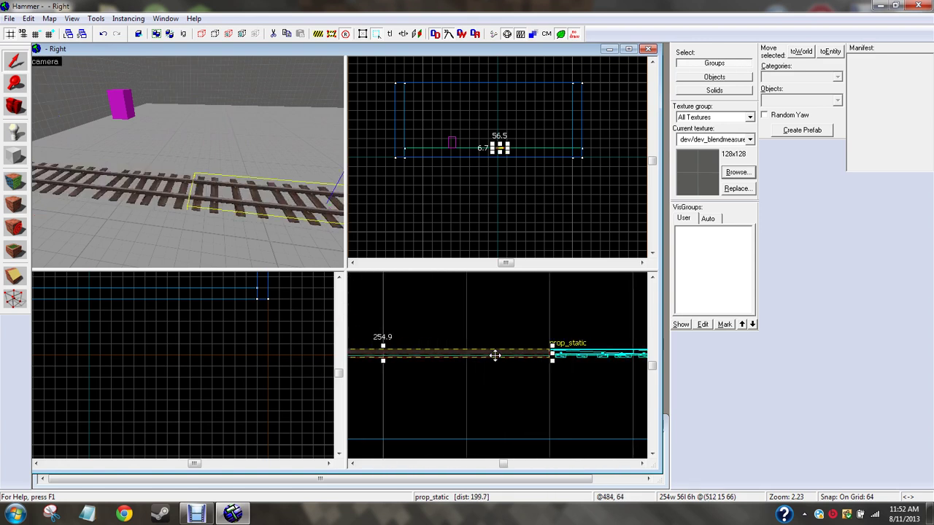
Extend the line of straight track with further end-to-end copies, placing the last one at x 0.
{"action": "key", "text": "z"}
{"action": "key", "text": "d"}
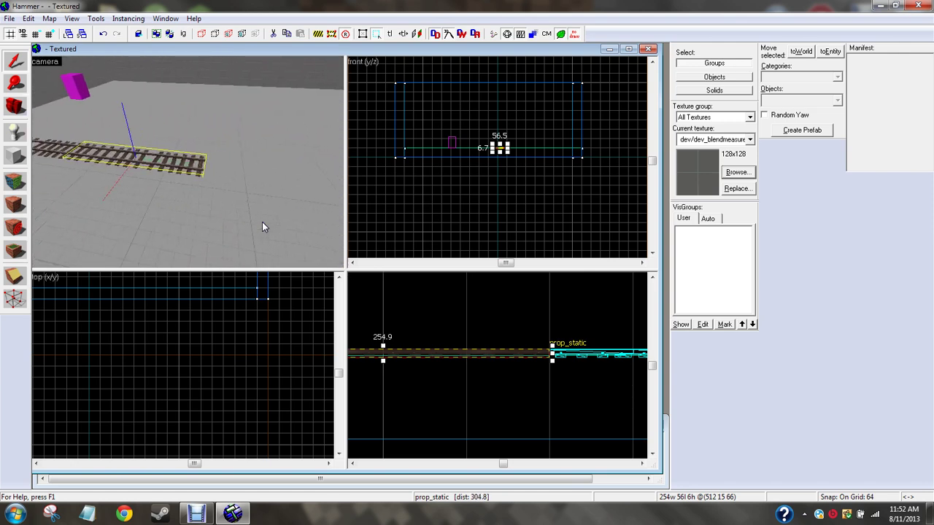
{"action": "key", "text": "w"}
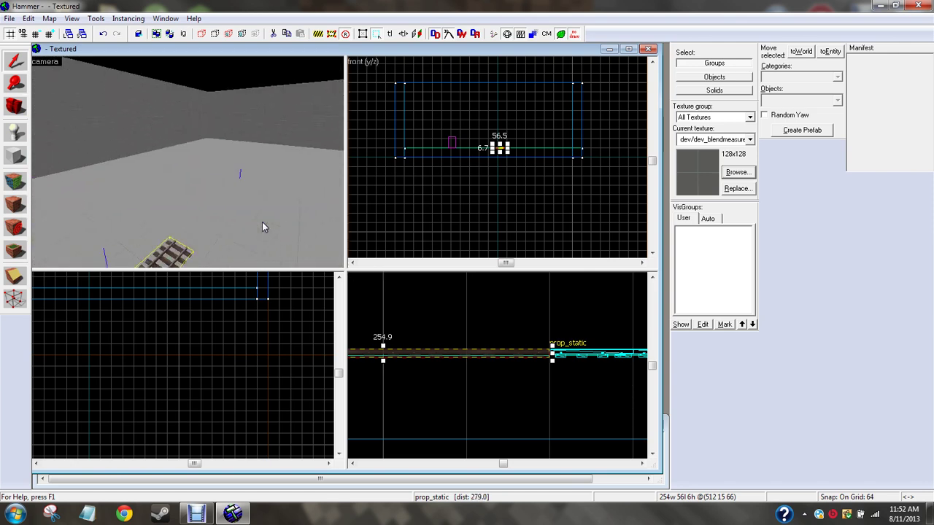
{"action": "key", "text": "z"}
{"action": "scroll", "coordinate": [409, 331], "scroll_direction": "down", "scroll_amount": 5}
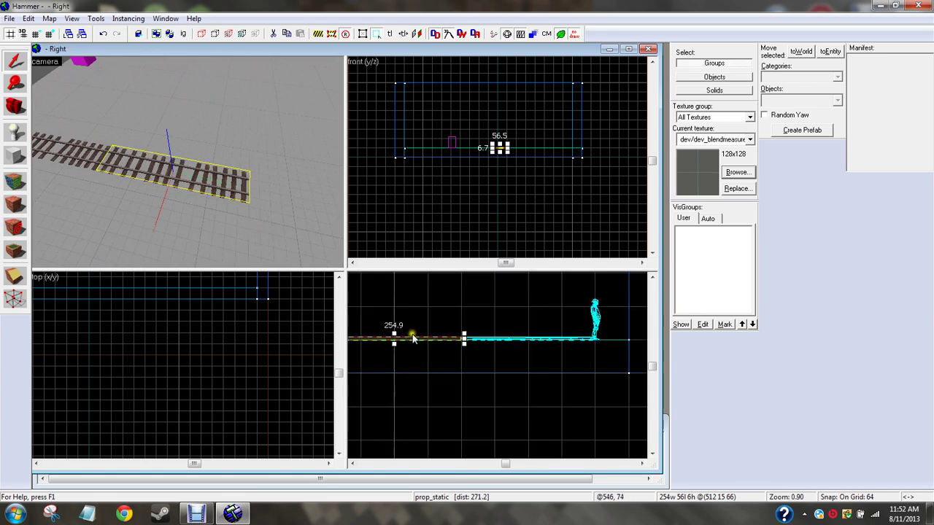
{"action": "mouse_move", "coordinate": [412, 338]}
{"action": "left_mouse_down", "text": "shift"}
{"action": "mouse_move", "coordinate": [262, 312]}
{"action": "mouse_move", "coordinate": [556, 348]}
{"action": "mouse_move", "coordinate": [395, 335]}
{"action": "left_mouse_up", "text": "shift"}
{"action": "key", "text": "d"}
{"action": "key", "text": "s"}
Replace the world model of the last track copy with props_mining/track_arc_90degree_128.mdl and apply it.
{"action": "double_click", "coordinate": [305, 222]}
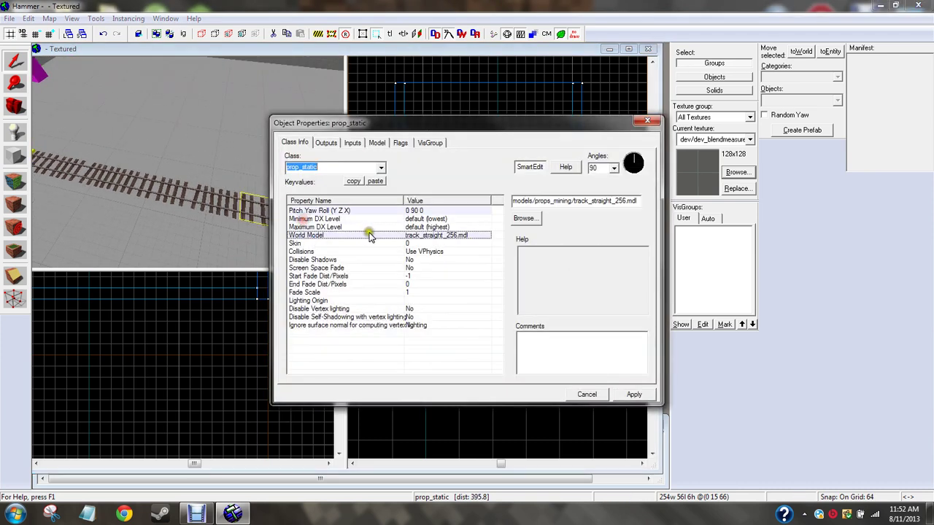
{"action": "left_click", "coordinate": [524, 220]}
{"action": "left_click", "coordinate": [376, 300]}
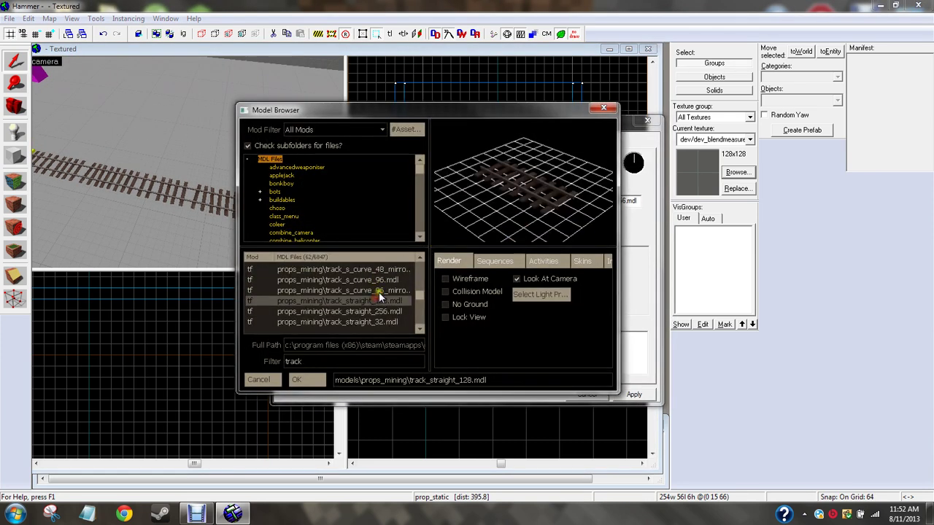
{"action": "key", "text": "Up"}
{"action": "key", "text": "Up"}
{"action": "key", "text": "Up"}
{"action": "key", "text": "Up"}
{"action": "key", "text": "Up"}
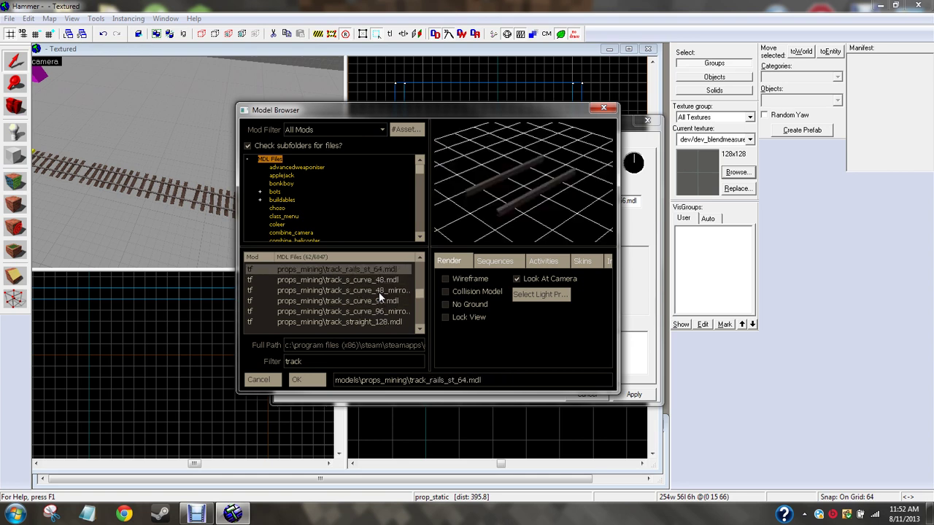
{"action": "key", "text": "Up"}
{"action": "key", "text": "Up"}
{"action": "key", "text": "Up"}
{"action": "key", "text": "Up"}
{"action": "key", "text": "Down"}
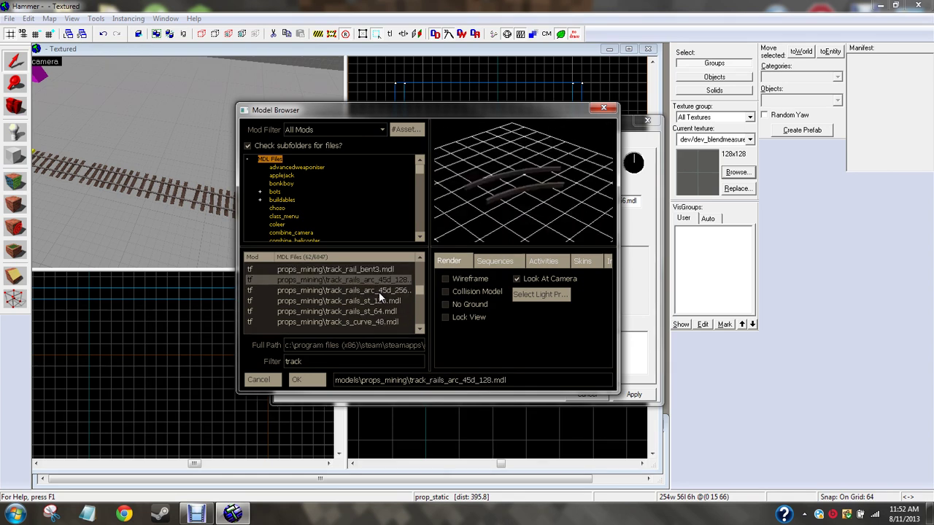
{"action": "key", "text": "Down"}
{"action": "key", "text": "Down"}
{"action": "key", "text": "Down"}
{"action": "key", "text": "Down"}
{"action": "key", "text": "Down"}
{"action": "key", "text": "Down"}
{"action": "key", "text": "Down"}
{"action": "key", "text": "Down"}
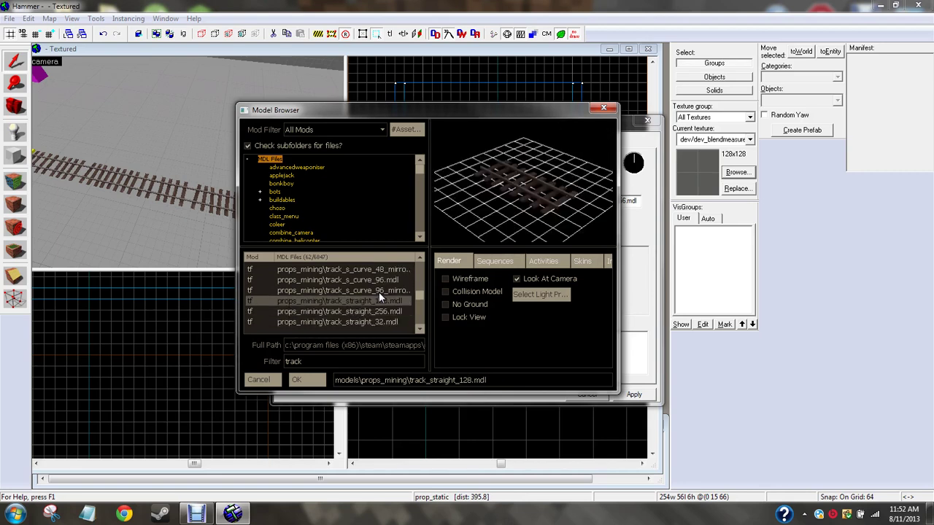
{"action": "key", "text": "Up"}
{"action": "key", "text": "Up"}
{"action": "key", "text": "Up"}
{"action": "key", "text": "Up"}
{"action": "key", "text": "Up"}
{"action": "key", "text": "Up"}
{"action": "key", "text": "Up"}
{"action": "key", "text": "Up"}
{"action": "key", "text": "Up"}
{"action": "key", "text": "Up"}
{"action": "key", "text": "Up"}
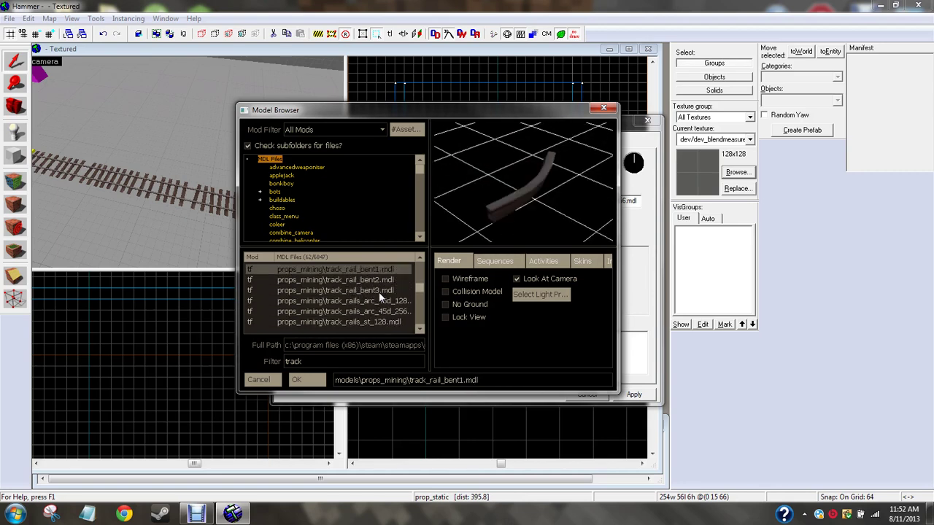
{"action": "key", "text": "Up"}
{"action": "key", "text": "Up"}
{"action": "key", "text": "Up"}
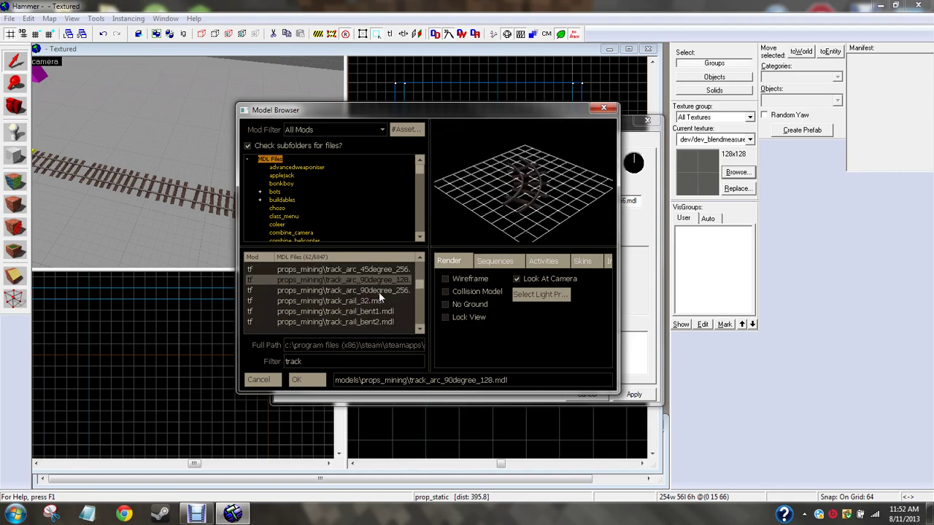
{"action": "double_click", "coordinate": [361, 279]}
{"action": "left_click", "coordinate": [635, 394]}
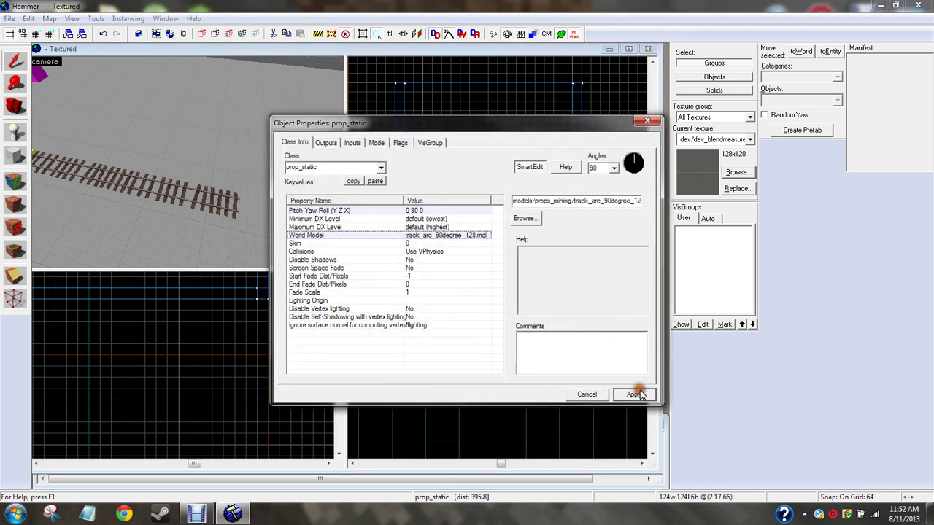
{"action": "left_click", "coordinate": [647, 121]}
Move the curved track in the side view to x 66, against the end of the straight track, and deselect it.
{"action": "scroll", "coordinate": [464, 345], "scroll_direction": "up", "scroll_amount": 3}
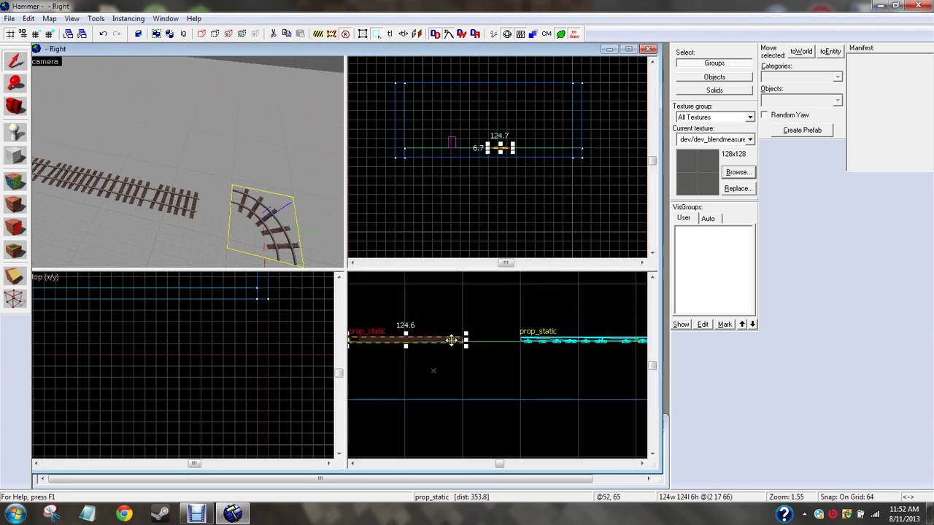
{"action": "left_click_drag", "start_coordinate": [451, 339], "coordinate": [520, 342]}
{"action": "left_click", "coordinate": [520, 318]}
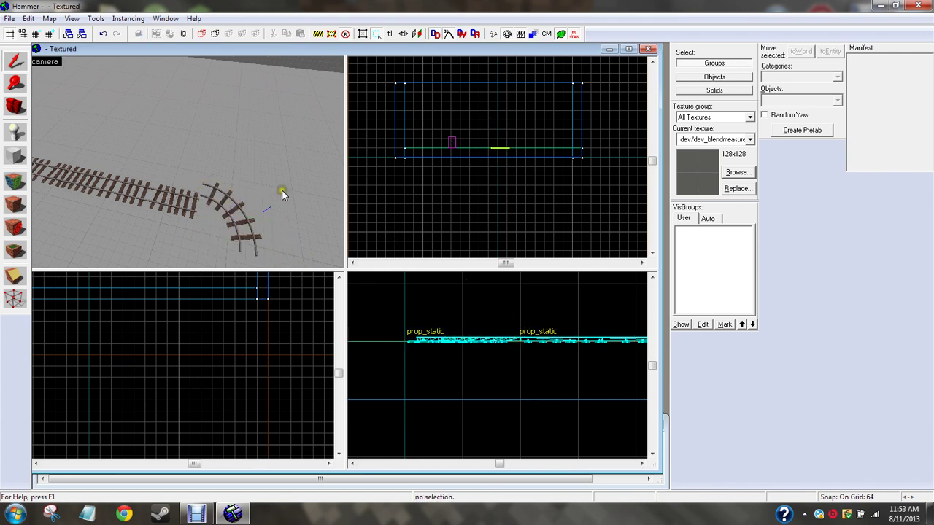
Move the curved track in the top view to y 66 to line its rails up with the end of the straight track.
{"action": "scroll", "coordinate": [328, 184], "scroll_direction": "up", "scroll_amount": 1}
{"action": "left_click", "coordinate": [237, 211]}
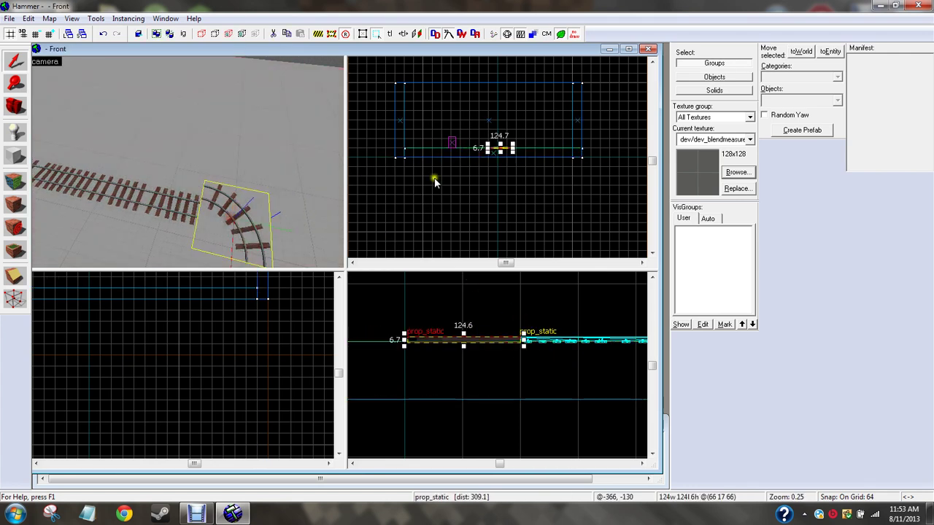
{"action": "scroll", "coordinate": [496, 146], "scroll_direction": "up", "scroll_amount": 2}
{"action": "scroll", "coordinate": [244, 321], "scroll_direction": "down", "scroll_amount": 5}
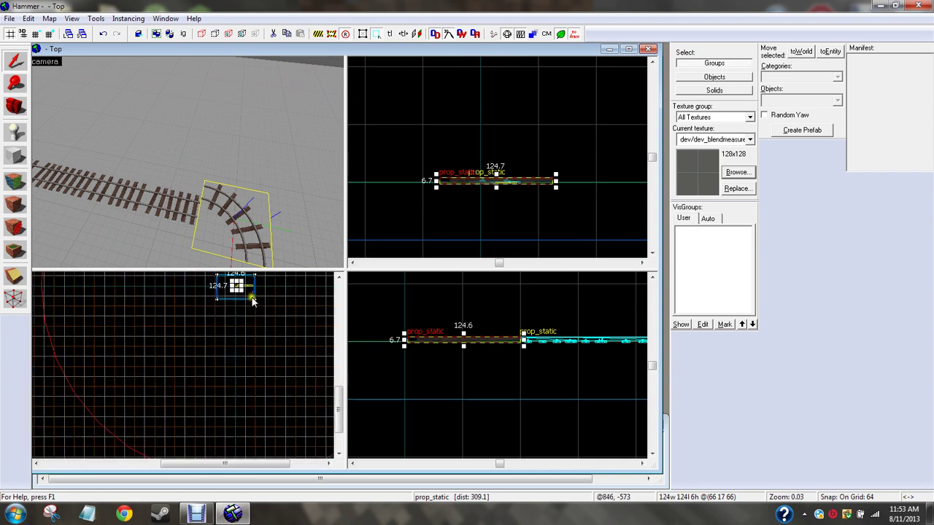
{"action": "scroll", "coordinate": [243, 330], "scroll_direction": "up", "scroll_amount": 6}
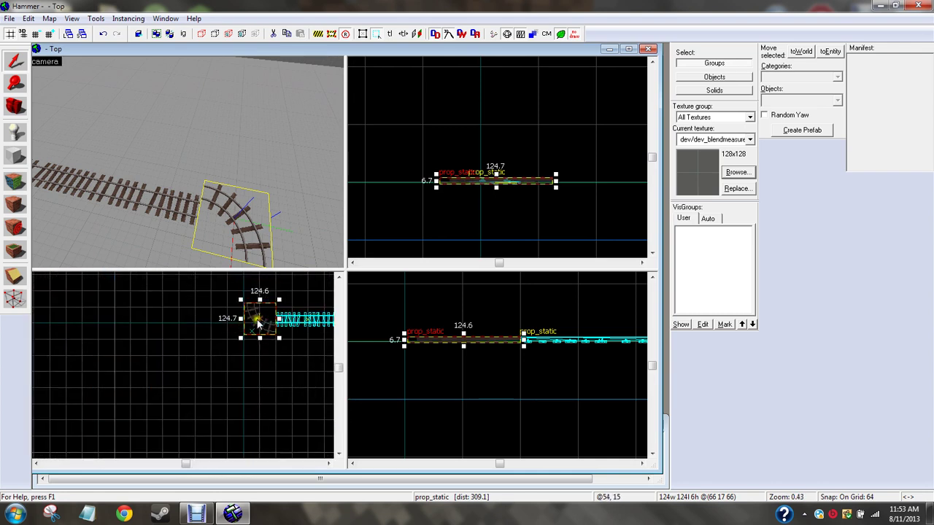
{"action": "mouse_move", "coordinate": [257, 323]}
{"action": "left_mouse_down"}
{"action": "mouse_move", "coordinate": [271, 337]}
{"action": "mouse_move", "coordinate": [269, 319]}
{"action": "left_mouse_up"}
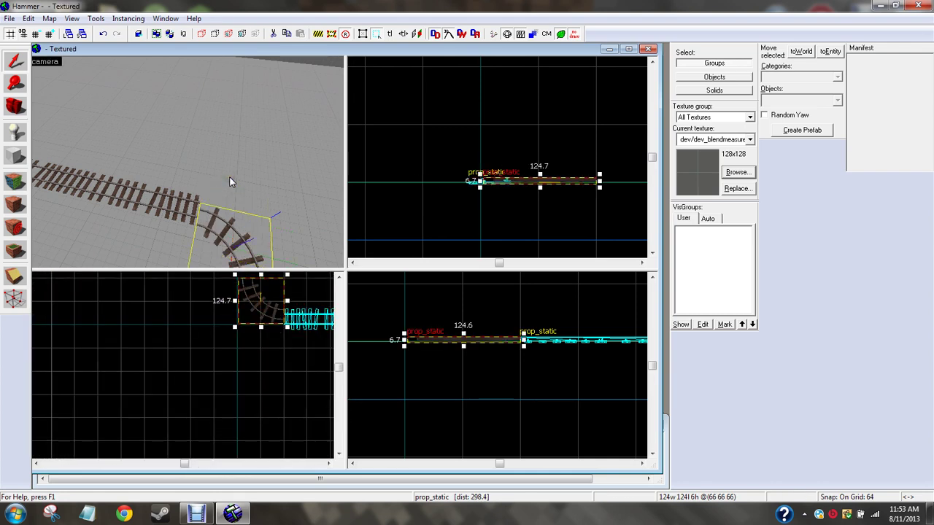
{"action": "key", "text": "z"}
{"action": "key", "text": "w"}
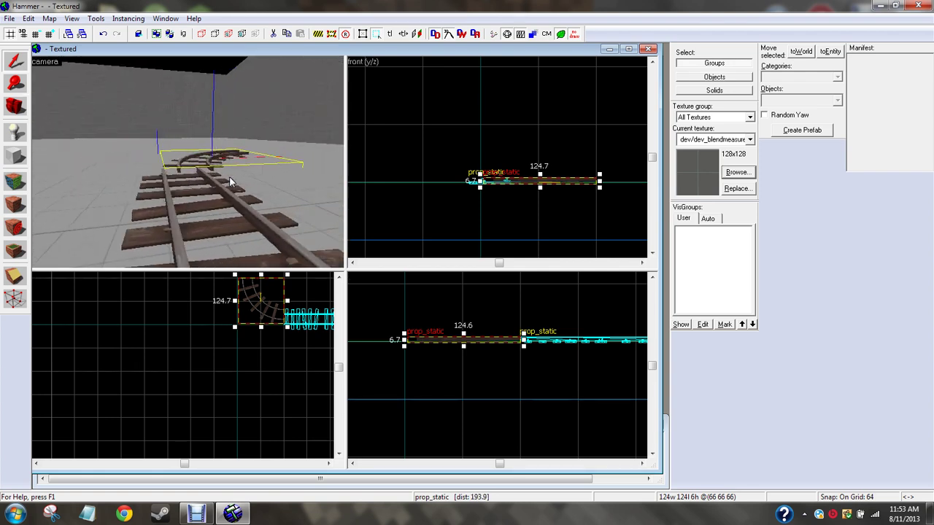
Reduce the grid to 4 units and move the curved track down in the top view to line its rails up with the straight track.
{"action": "key", "text": "w"}
{"action": "key", "text": "s"}
{"action": "key", "text": "z"}
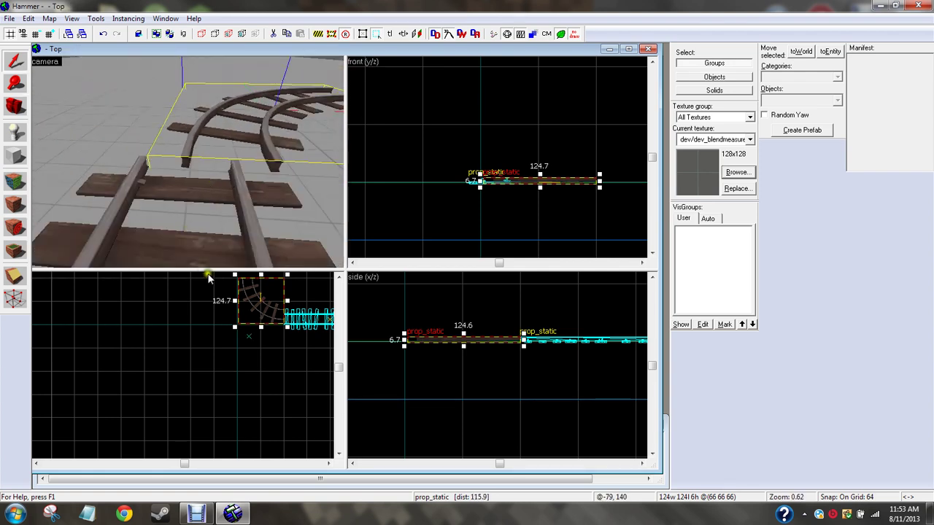
{"action": "scroll", "coordinate": [255, 299], "scroll_direction": "up", "scroll_amount": 6}
{"action": "key", "text": "Right"}
{"action": "key", "text": "Right"}
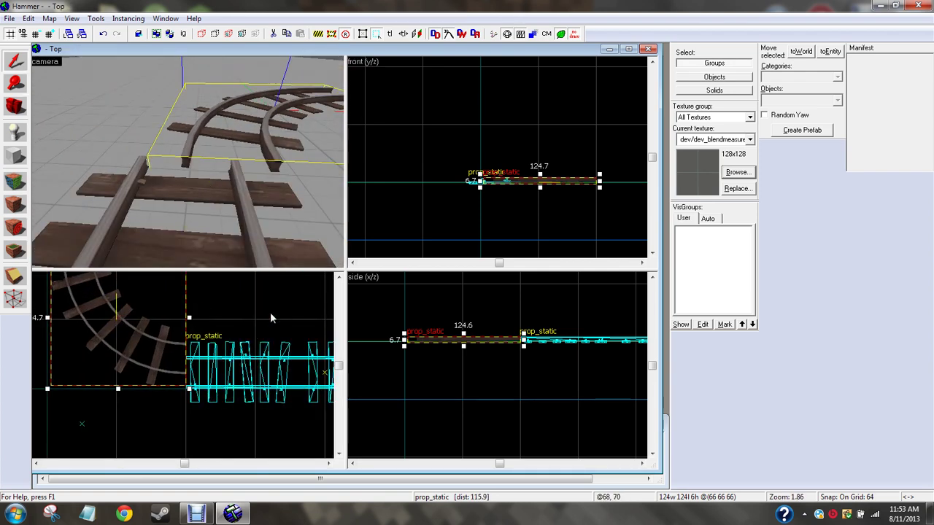
{"action": "key", "text": "bracketleft"}
{"action": "key", "text": "bracketleft"}
{"action": "key", "text": "bracketleft"}
{"action": "key", "text": "bracketleft"}
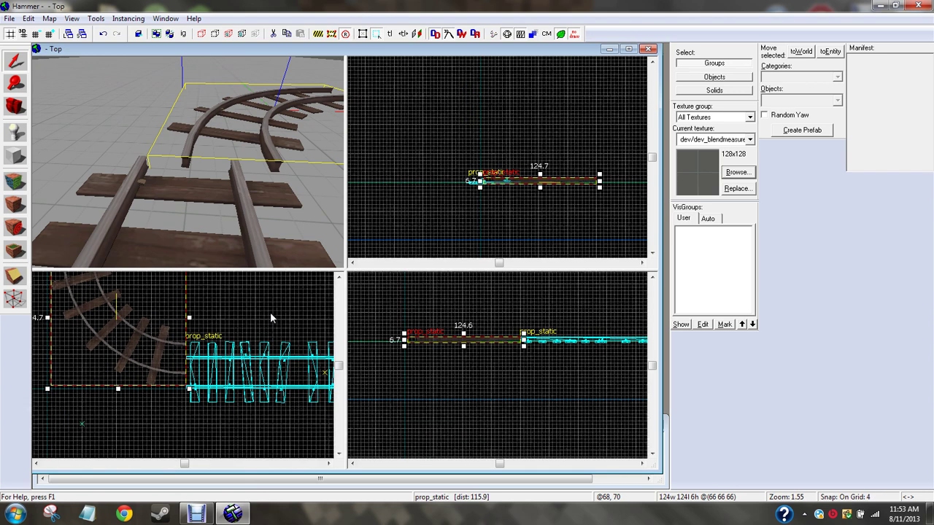
{"action": "left_click_drag", "start_coordinate": [166, 340], "coordinate": [167, 358]}
{"action": "left_click", "coordinate": [241, 318]}
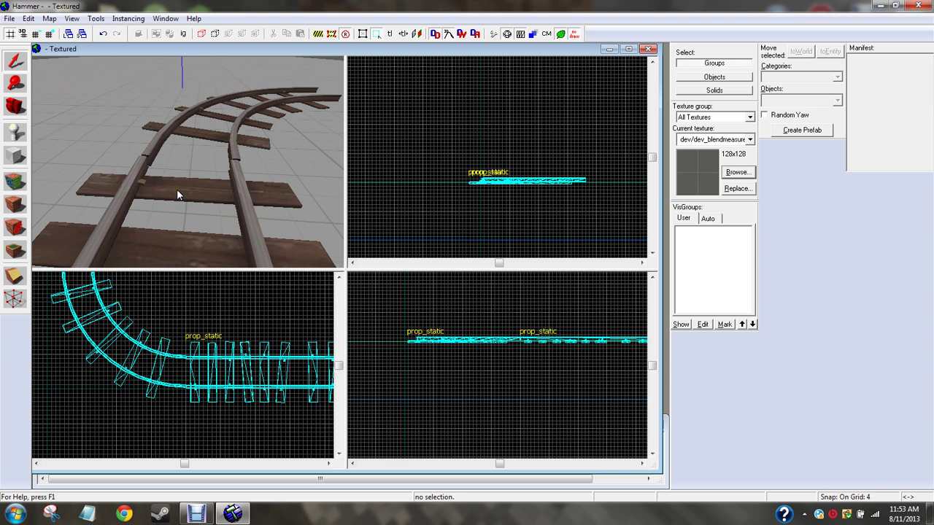
Set the grid to 2 units and nudge the curved track to x 68, y 54 to close the rail gap, then deselect it.
{"action": "key", "text": "z"}
{"action": "key", "text": "d"}
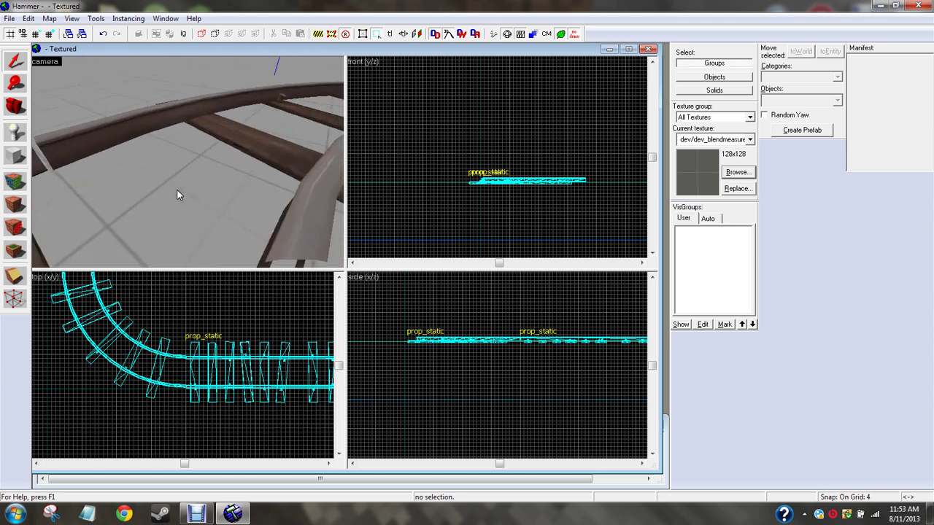
{"action": "key", "text": "d"}
{"action": "key", "text": "a"}
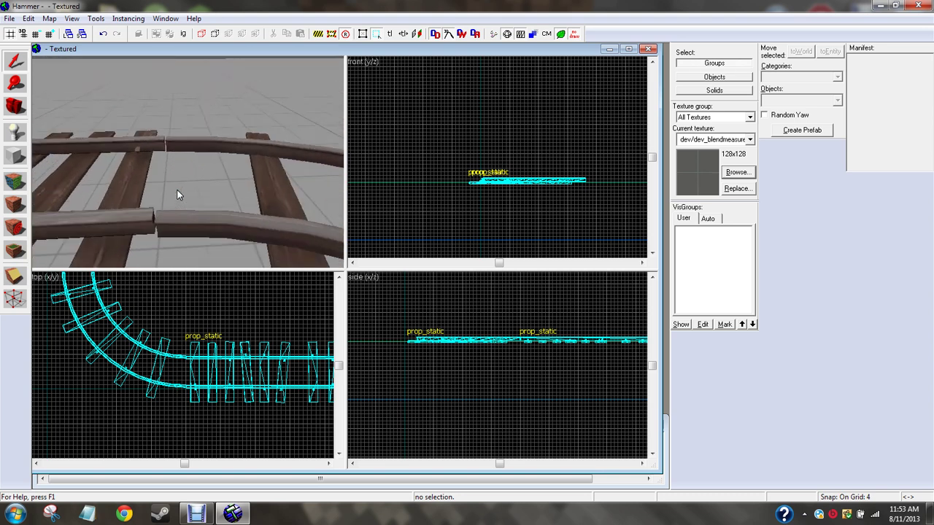
{"action": "key", "text": "bracketleft"}
{"action": "key", "text": "bracketleft"}
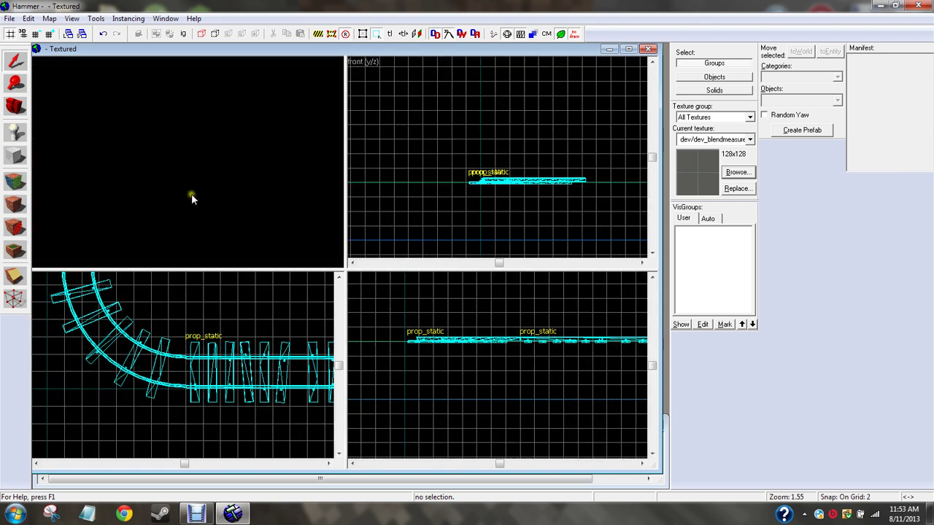
{"action": "left_click", "coordinate": [191, 195]}
{"action": "scroll", "coordinate": [159, 356], "scroll_direction": "up", "scroll_amount": 5}
{"action": "scroll", "coordinate": [159, 356], "scroll_direction": "up", "scroll_amount": 5}
{"action": "left_click", "coordinate": [183, 381]}
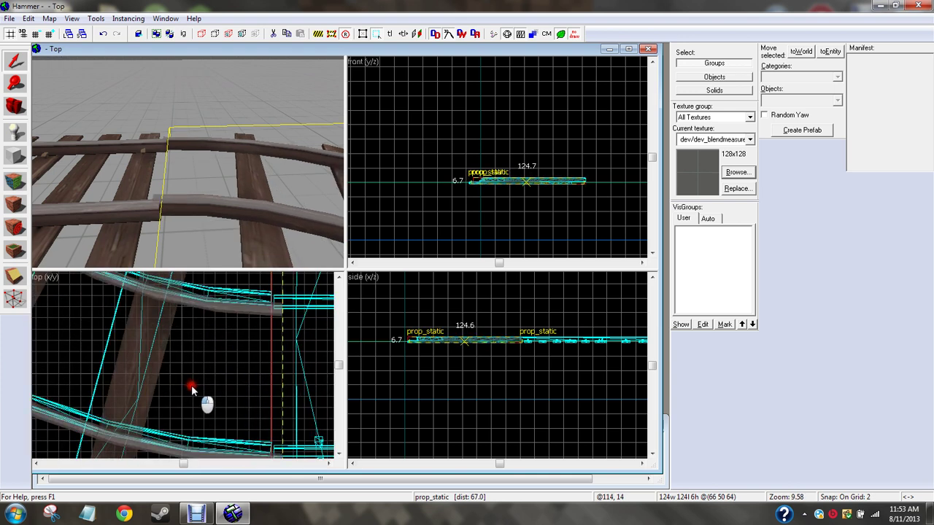
{"action": "left_click", "coordinate": [192, 383]}
{"action": "left_click", "coordinate": [293, 285]}
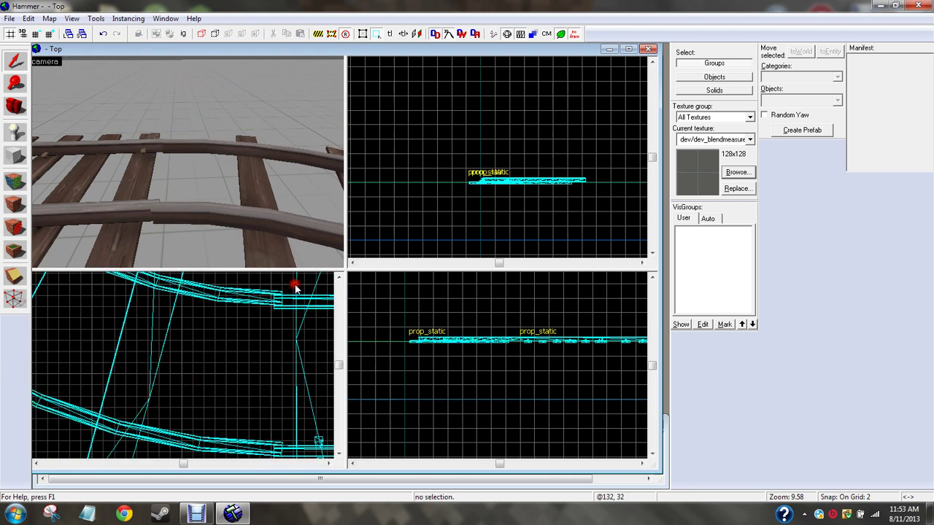
Copy the straight track beside the curve to x -14, y 170 in the top view and rotate the copy 90 degrees about Z.
{"action": "scroll", "coordinate": [227, 185], "scroll_direction": "down", "scroll_amount": 3}
{"action": "key", "text": "d"}
{"action": "key", "text": "s"}
{"action": "key", "text": "d"}
{"action": "key", "text": "a"}
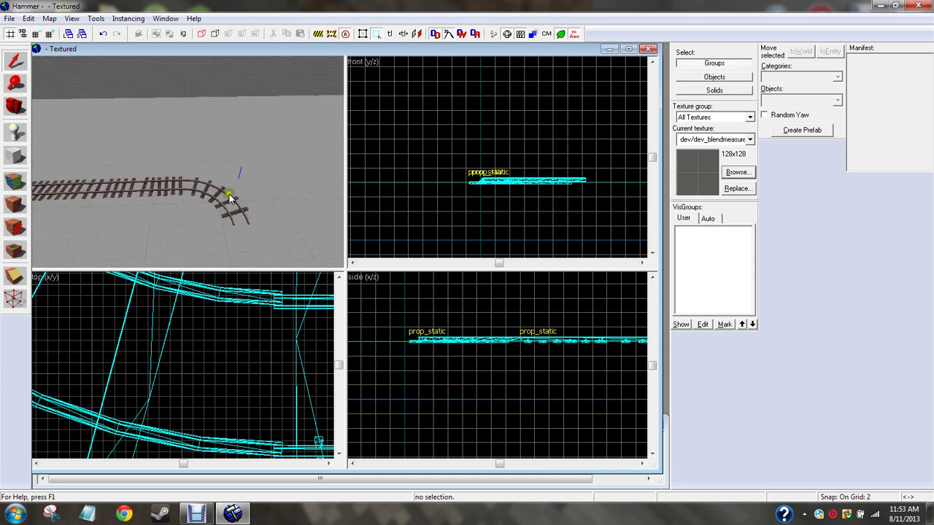
{"action": "left_click", "coordinate": [234, 209]}
{"action": "scroll", "coordinate": [264, 337], "scroll_direction": "down", "scroll_amount": 15}
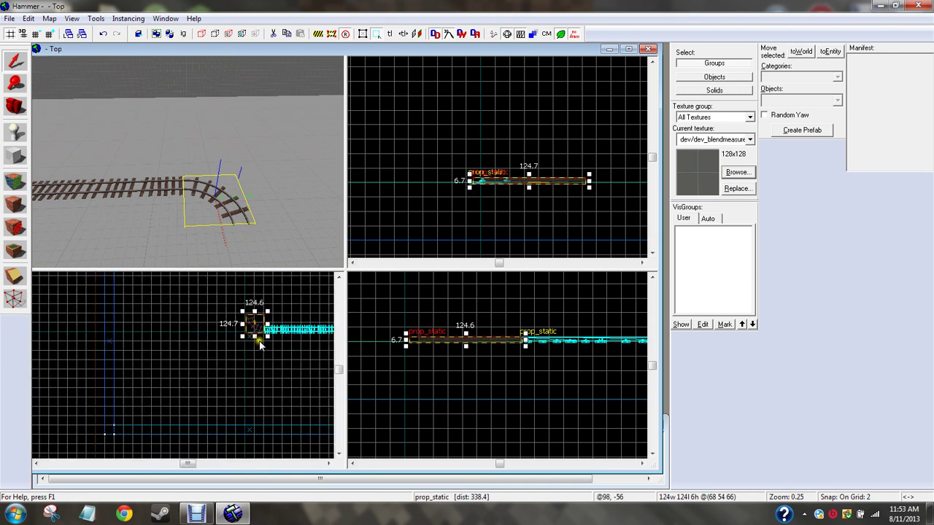
{"action": "scroll", "coordinate": [439, 336], "scroll_direction": "up", "scroll_amount": 1}
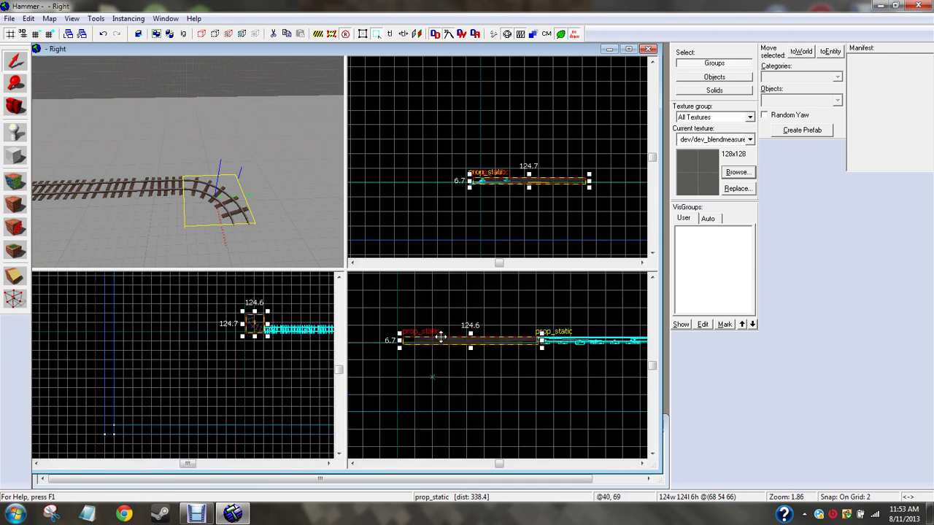
{"action": "left_click", "coordinate": [147, 188]}
{"action": "scroll", "coordinate": [289, 331], "scroll_direction": "up", "scroll_amount": 2}
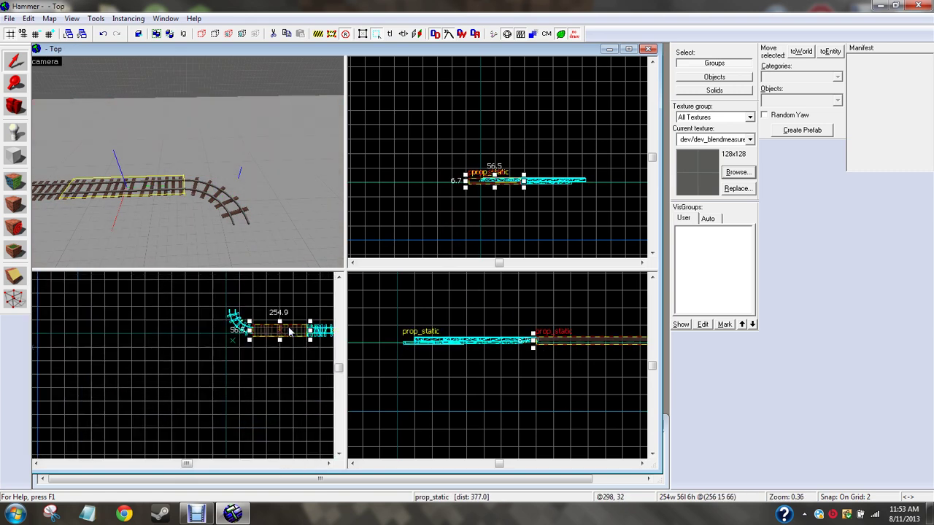
{"action": "left_click_drag", "start_coordinate": [290, 332], "coordinate": [232, 296]}
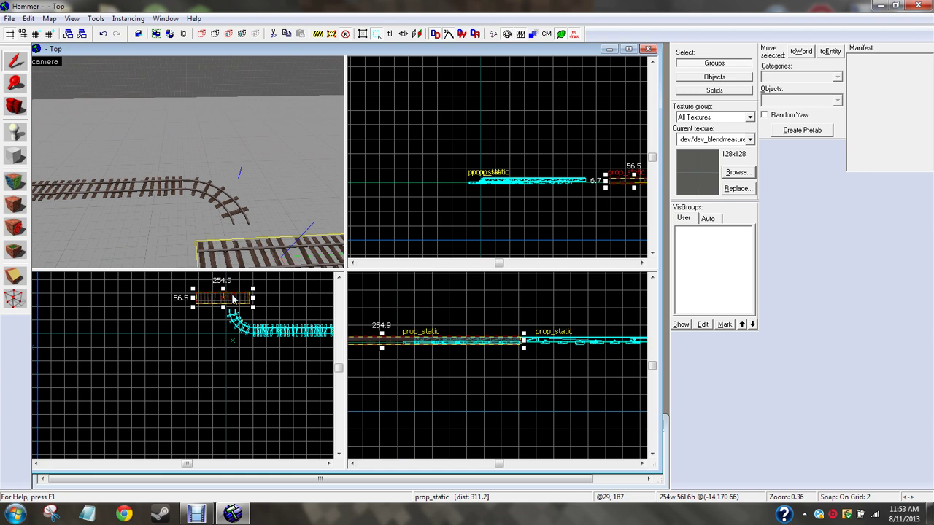
{"action": "key", "text": "ctrl+m"}
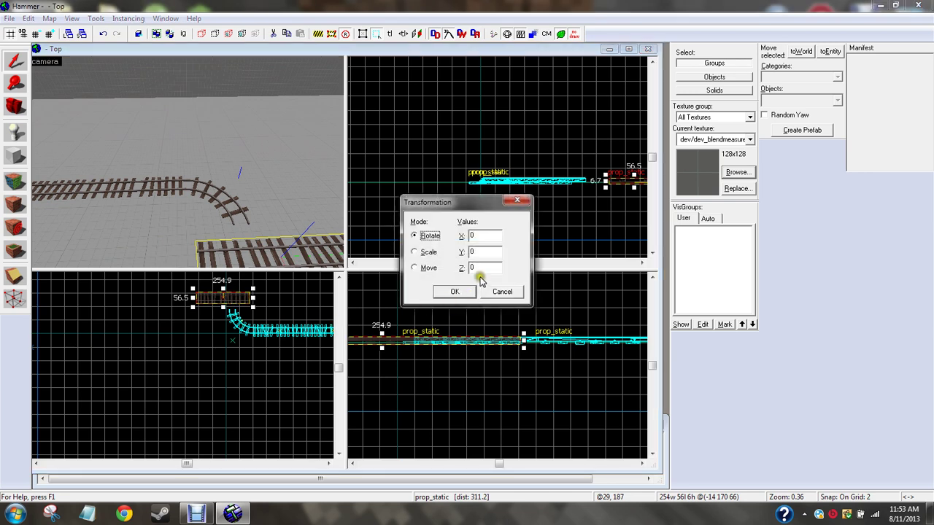
{"action": "type", "text": "90"}
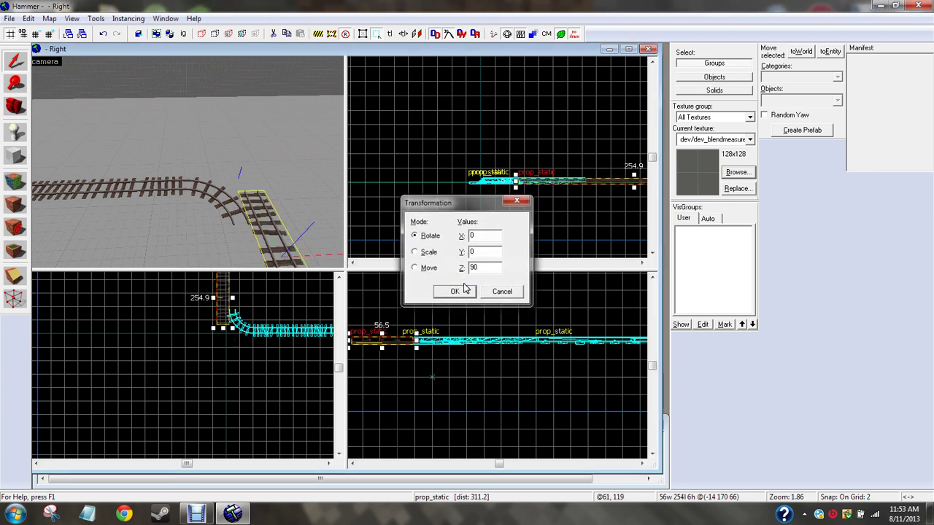
{"action": "left_click", "coordinate": [463, 286]}
Move the rotated straight track to x 30, y 244 so its rails meet the curve's open end, and deselect it.
{"action": "scroll", "coordinate": [463, 285], "scroll_direction": "up", "scroll_amount": 5}
{"action": "scroll", "coordinate": [228, 303], "scroll_direction": "up", "scroll_amount": 6}
{"action": "scroll", "coordinate": [228, 303], "scroll_direction": "up", "scroll_amount": 4}
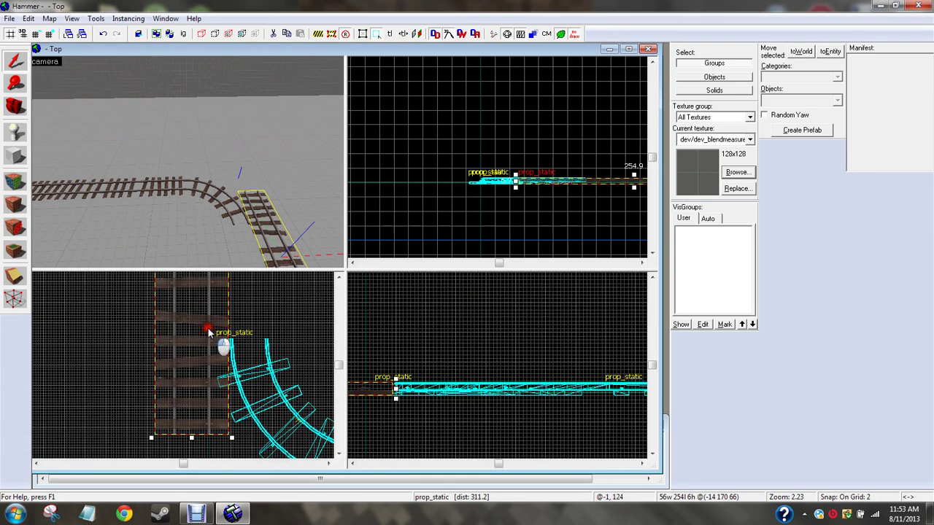
{"action": "left_click_drag", "start_coordinate": [218, 339], "coordinate": [262, 284]}
{"action": "scroll", "coordinate": [247, 374], "scroll_direction": "up", "scroll_amount": 2}
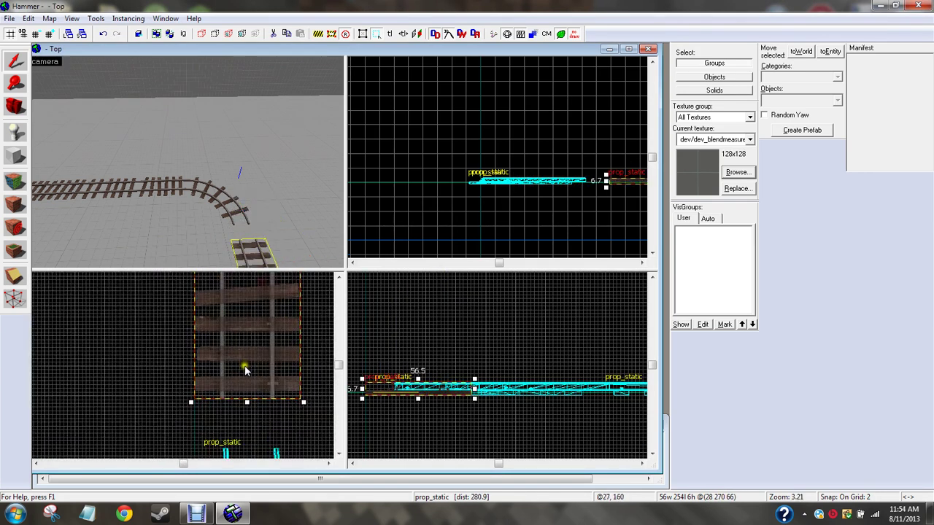
{"action": "left_click_drag", "start_coordinate": [247, 377], "coordinate": [293, 381]}
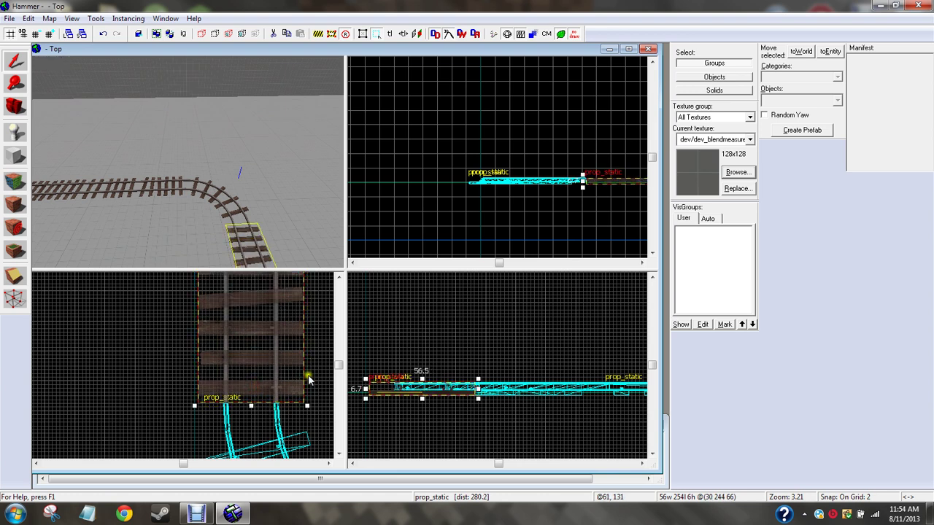
{"action": "left_click", "coordinate": [308, 376]}
Copy the curved track to x 18, y 432 at the far end of the rotated straight and rotate the copy 90 degrees about Z.
{"action": "key", "text": "z"}
{"action": "key", "text": "w"}
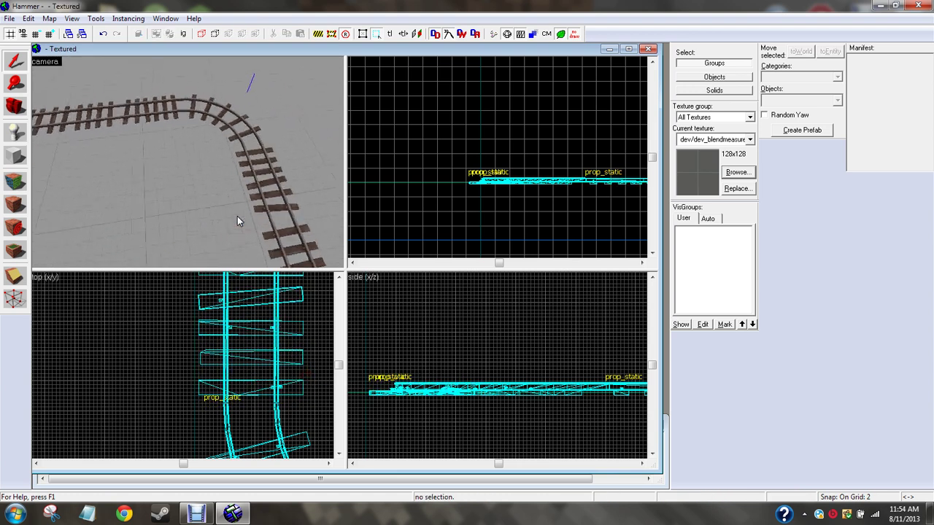
{"action": "key", "text": "s"}
{"action": "key", "text": "z"}
{"action": "left_click", "coordinate": [131, 206]}
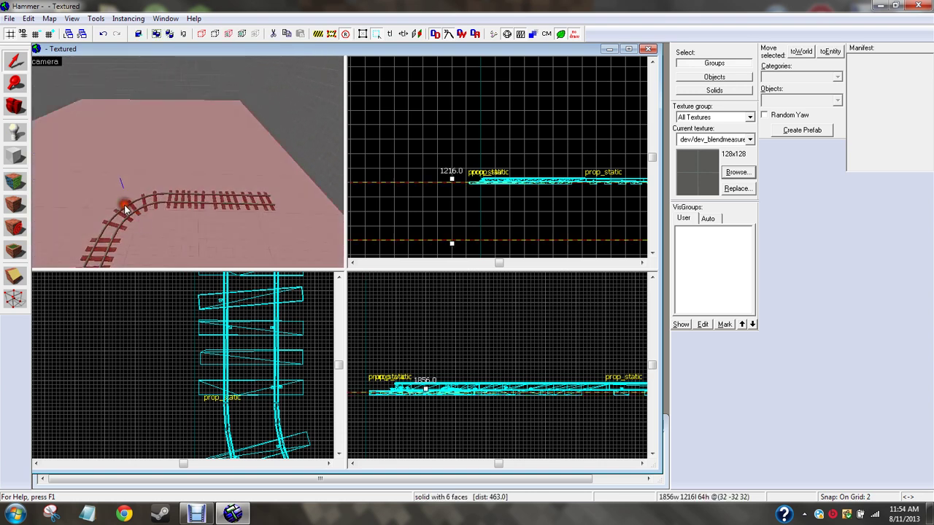
{"action": "scroll", "coordinate": [267, 400], "scroll_direction": "down", "scroll_amount": 11}
{"action": "left_click_drag", "start_coordinate": [271, 420], "coordinate": [260, 330], "text": "shift"}
{"action": "key", "text": "ctrl+m"}
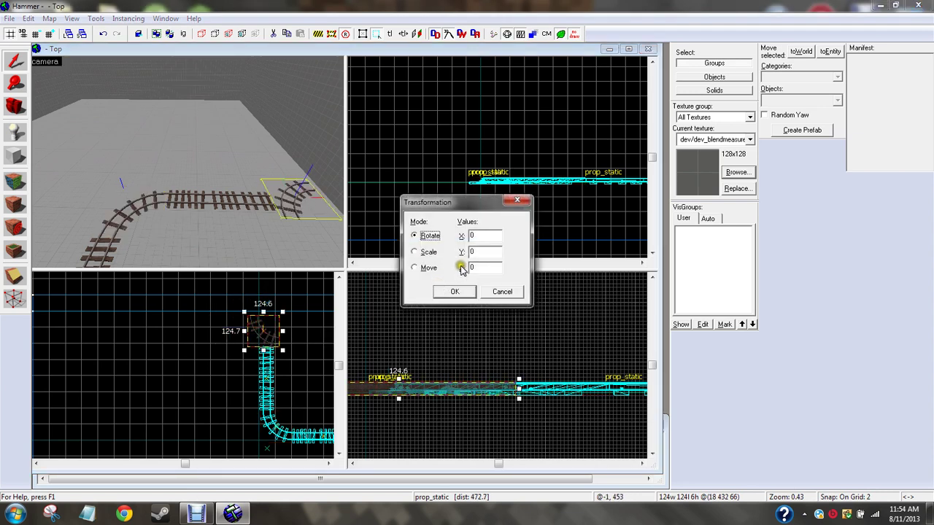
{"action": "type", "text": "90"}
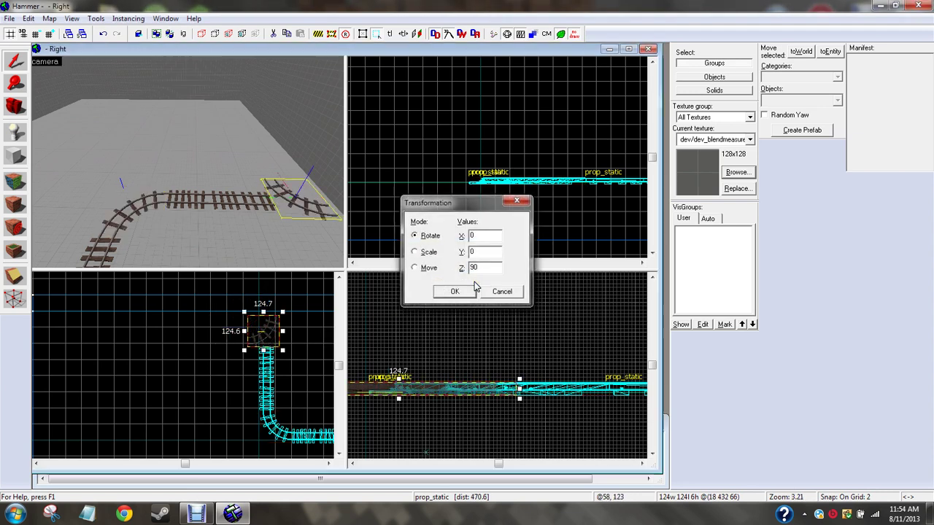
{"action": "left_click", "coordinate": [473, 288]}
Rotate the copied curve another 90 degrees about Z and move it to x -8, y 434, joining the straight track's end.
{"action": "scroll", "coordinate": [265, 314], "scroll_direction": "up", "scroll_amount": 4}
{"action": "scroll", "coordinate": [261, 339], "scroll_direction": "up", "scroll_amount": 4}
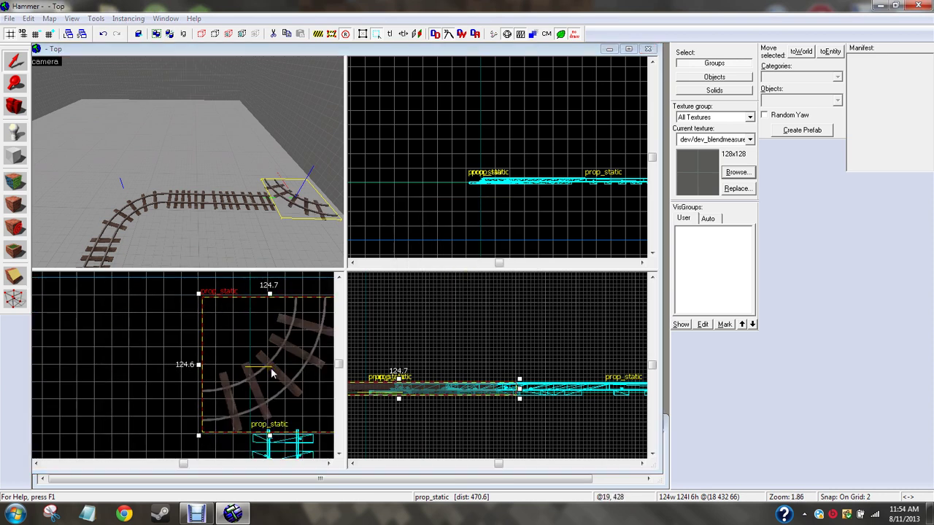
{"action": "key", "text": "ctrl+m"}
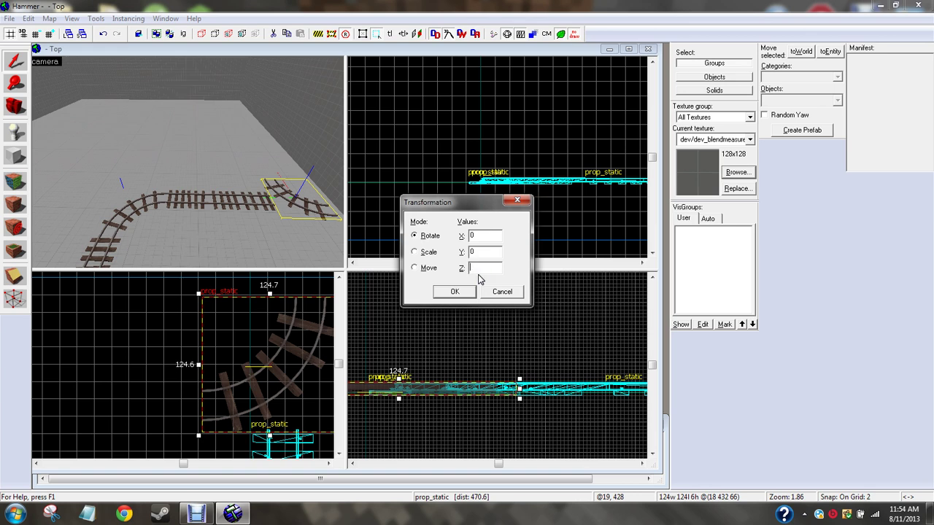
{"action": "key", "text": "Return"}
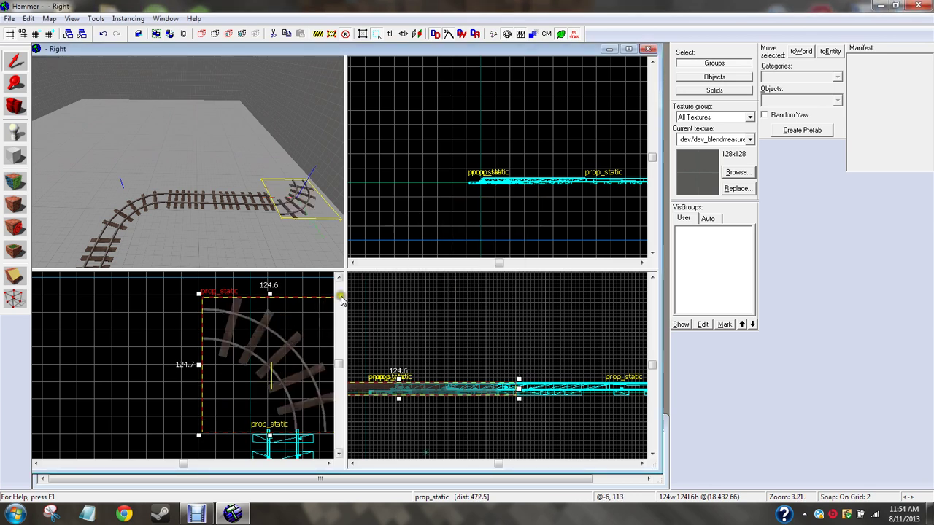
{"action": "left_click_drag", "start_coordinate": [279, 389], "coordinate": [244, 384]}
{"action": "scroll", "coordinate": [256, 419], "scroll_direction": "up", "scroll_amount": 5}
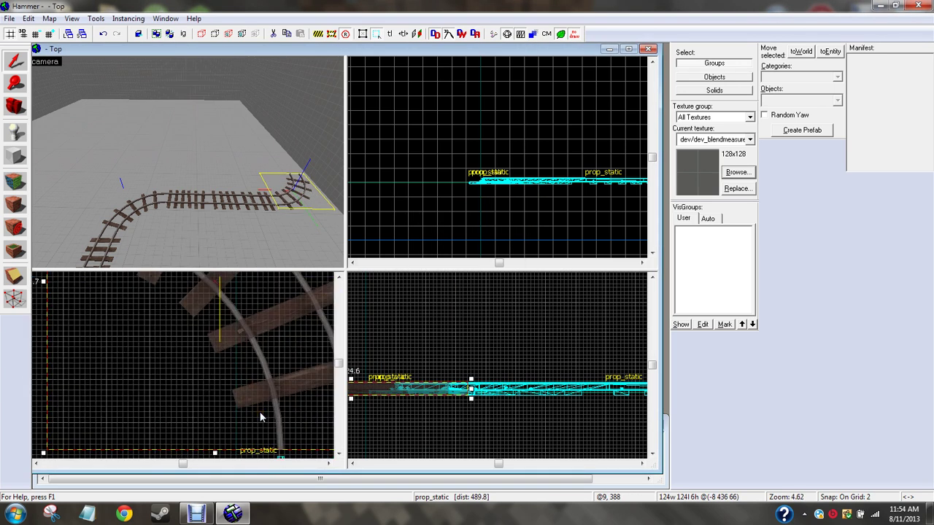
{"action": "left_click_drag", "start_coordinate": [261, 417], "coordinate": [253, 407]}
{"action": "left_click", "coordinate": [189, 421]}
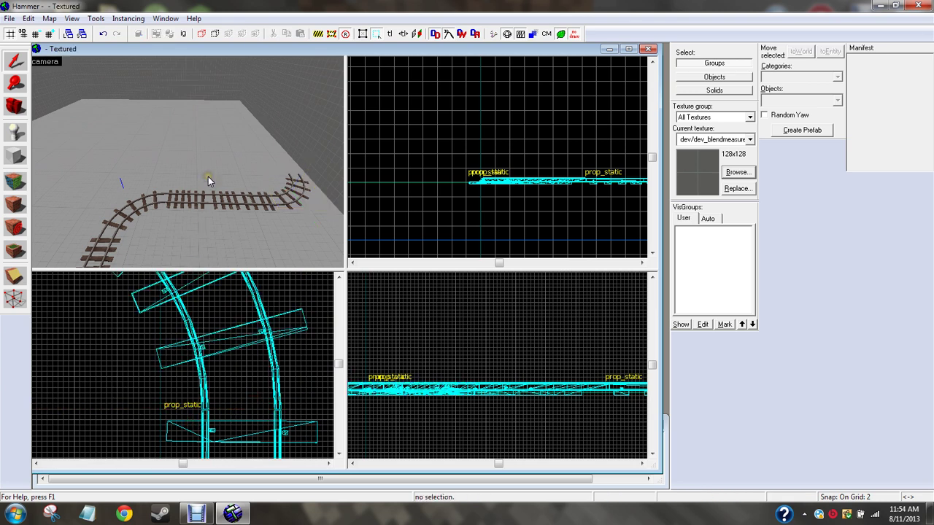
Copy the second curve to x -160, y 514 in the top view and rotate the copy 90 degrees about Z.
{"action": "key", "text": "z"}
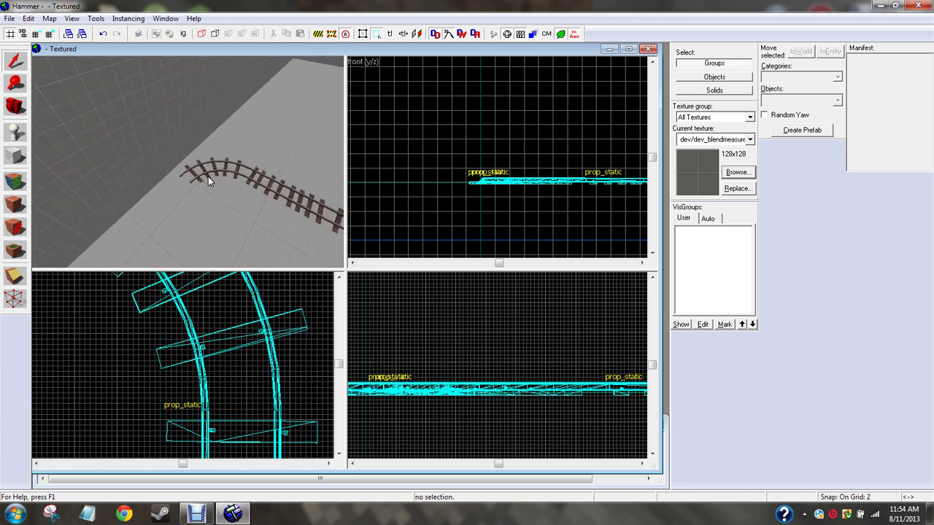
{"action": "key", "text": "d"}
{"action": "key", "text": "z"}
{"action": "left_click", "coordinate": [208, 176]}
{"action": "left_click", "coordinate": [234, 237]}
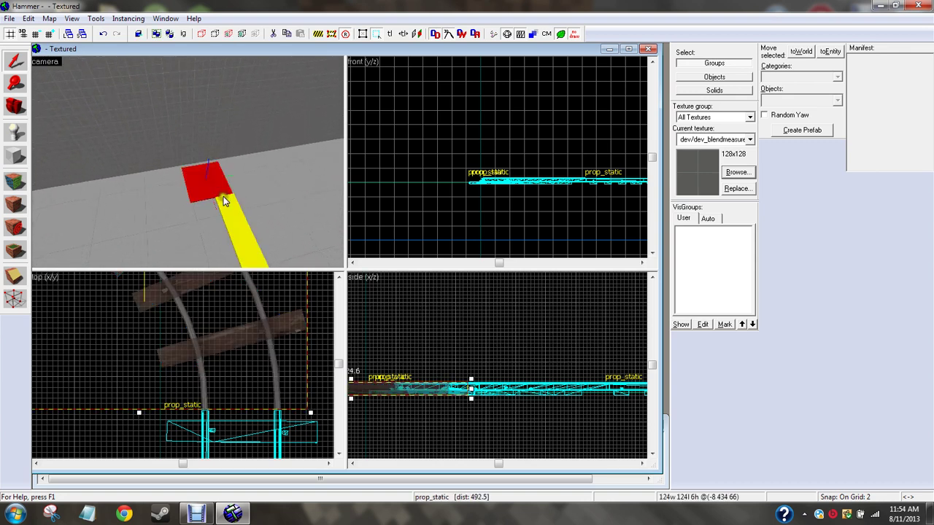
{"action": "scroll", "coordinate": [243, 307], "scroll_direction": "down", "scroll_amount": 5}
{"action": "left_click_drag", "start_coordinate": [243, 308], "coordinate": [131, 316]}
{"action": "key", "text": "ctrl+m"}
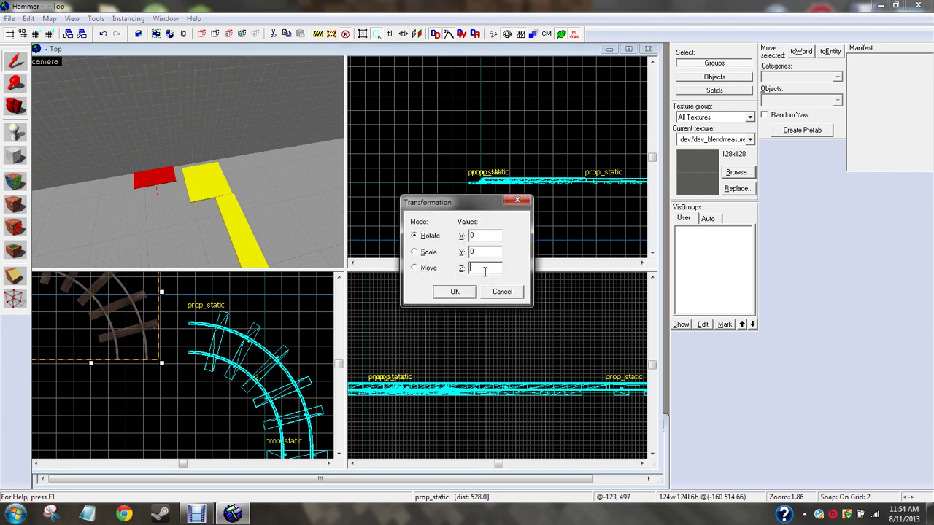
{"action": "type", "text": "90"}
{"action": "key", "text": "Return"}
Move the newly rotated curve against the open end of the second curve to form a U-turn, and deselect it.
{"action": "left_click_drag", "start_coordinate": [138, 280], "coordinate": [173, 346]}
{"action": "scroll", "coordinate": [151, 385], "scroll_direction": "up", "scroll_amount": 3}
{"action": "left_click", "coordinate": [225, 406]}
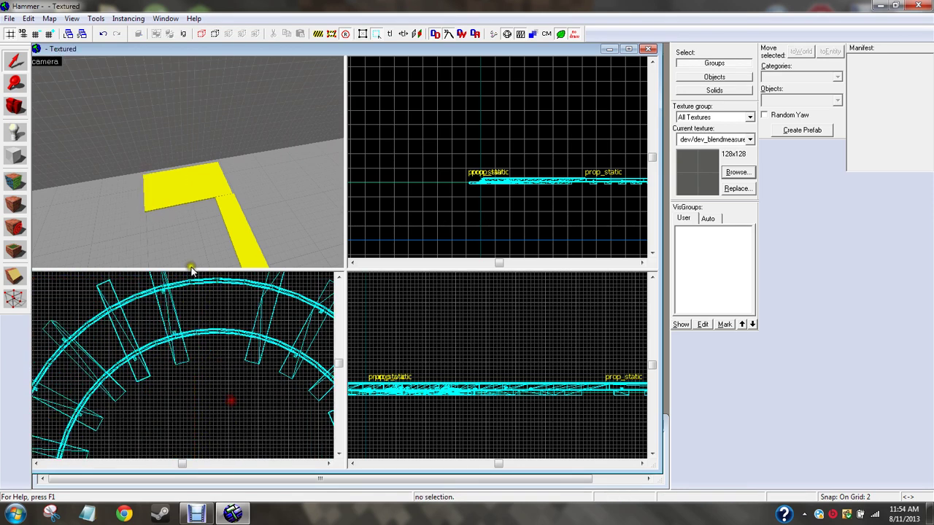
Examine the whole track layout and the joints of the U-turn from several angles in the camera view.
{"action": "key", "text": "z"}
{"action": "key", "text": "w"}
{"action": "key", "text": "d"}
{"action": "key", "text": "d"}
{"action": "key", "text": "d"}
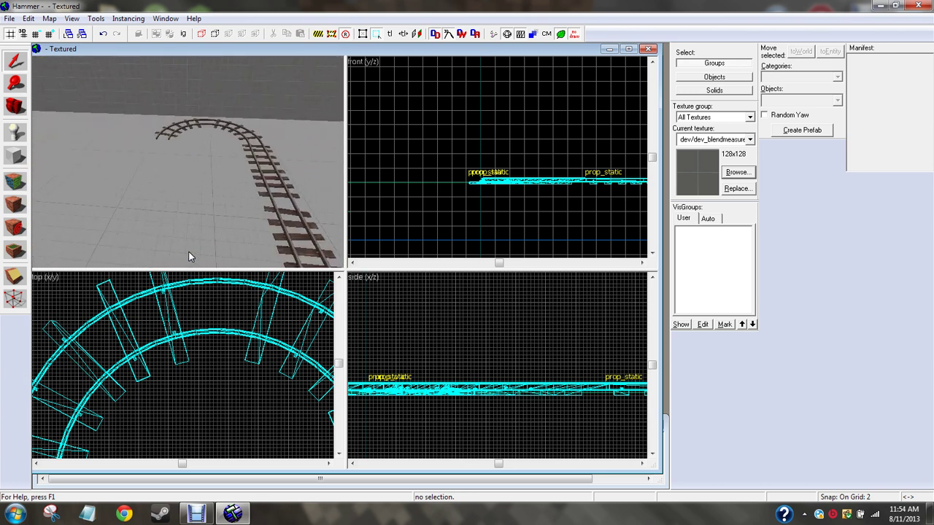
{"action": "key", "text": "w"}
{"action": "key", "text": "d"}
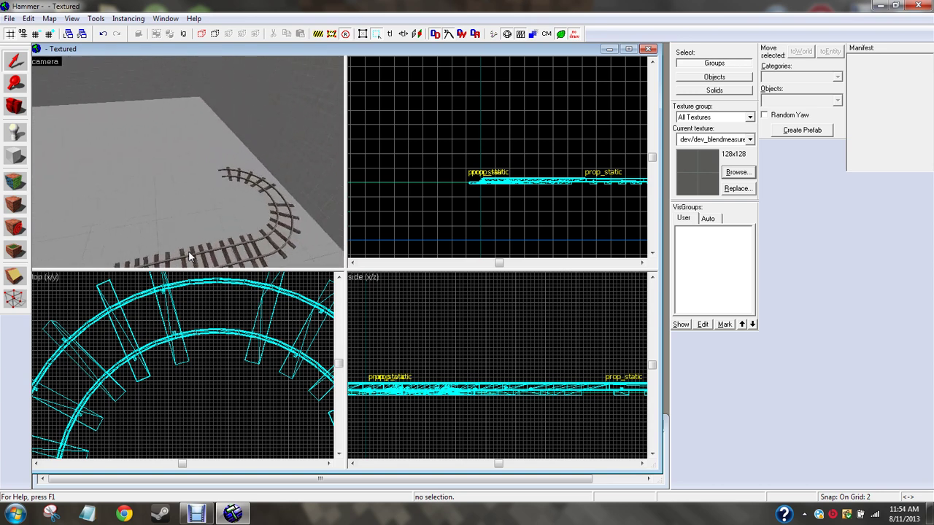
{"action": "key", "text": "d"}
{"action": "key", "text": "s"}
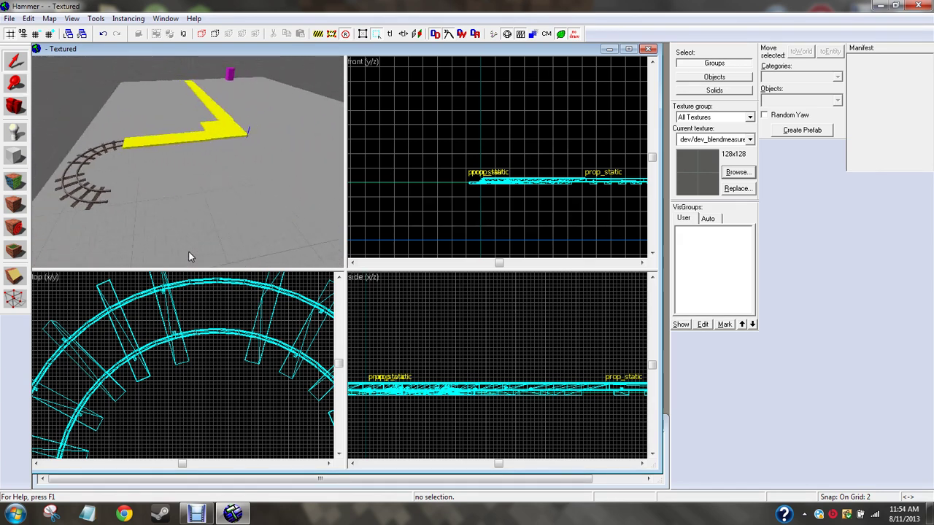
{"action": "key", "text": "z"}
{"action": "left_click", "coordinate": [206, 207]}
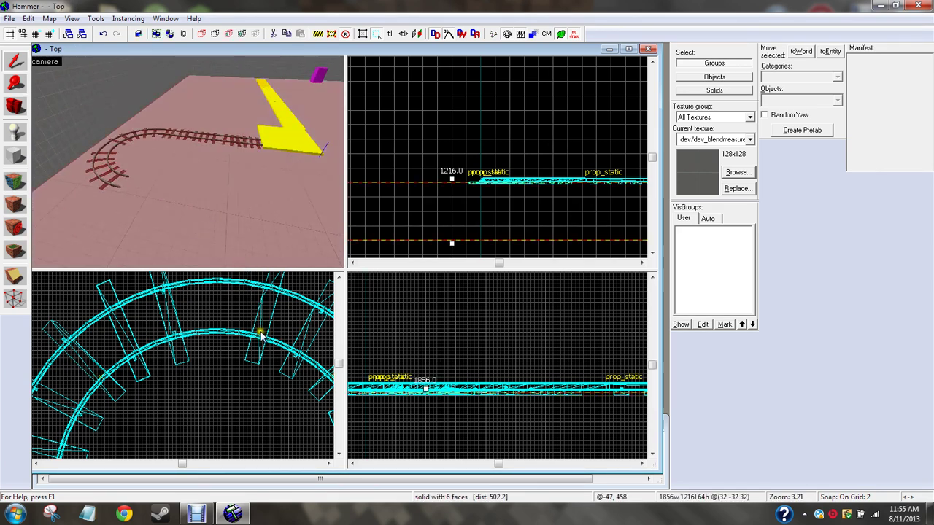
{"action": "left_click_drag", "start_coordinate": [234, 357], "coordinate": [234, 361]}
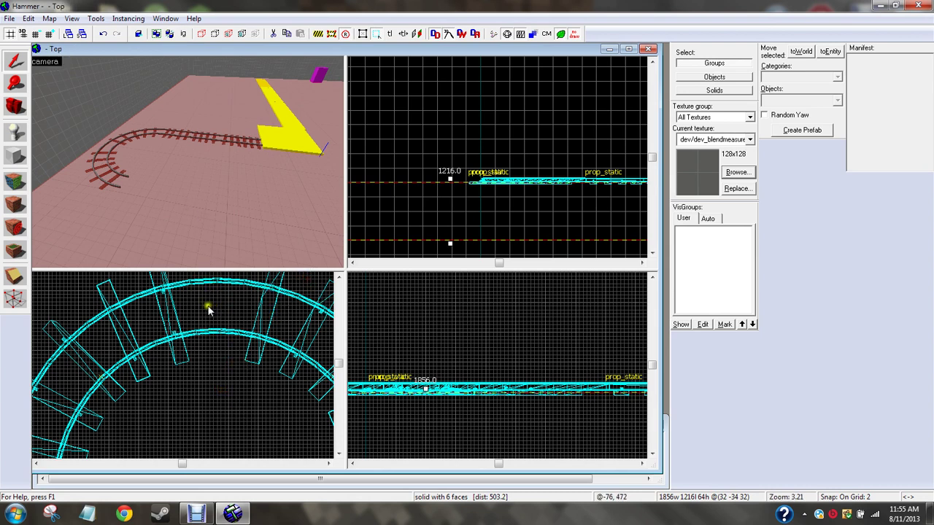
{"action": "left_click_drag", "start_coordinate": [197, 299], "coordinate": [209, 371]}
{"action": "left_click", "coordinate": [155, 148]}
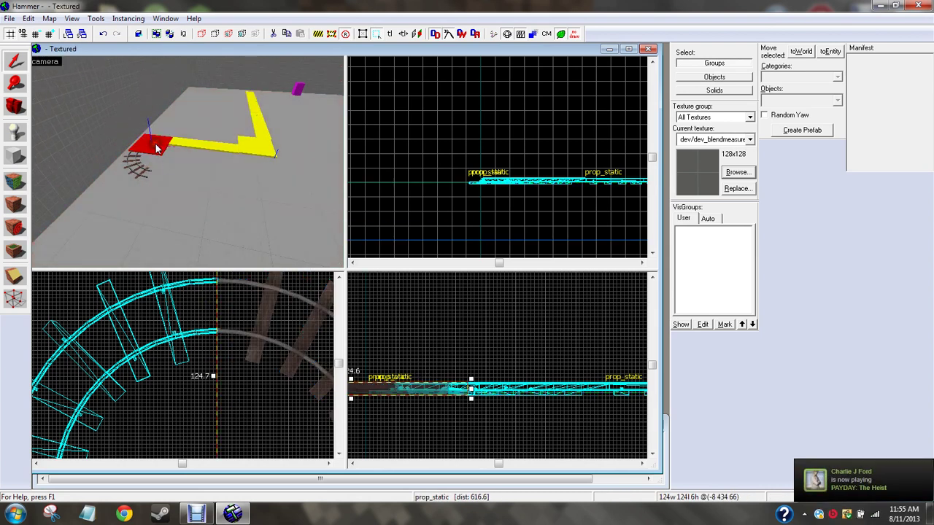
{"action": "left_click", "coordinate": [158, 279]}
{"action": "left_click", "coordinate": [165, 192]}
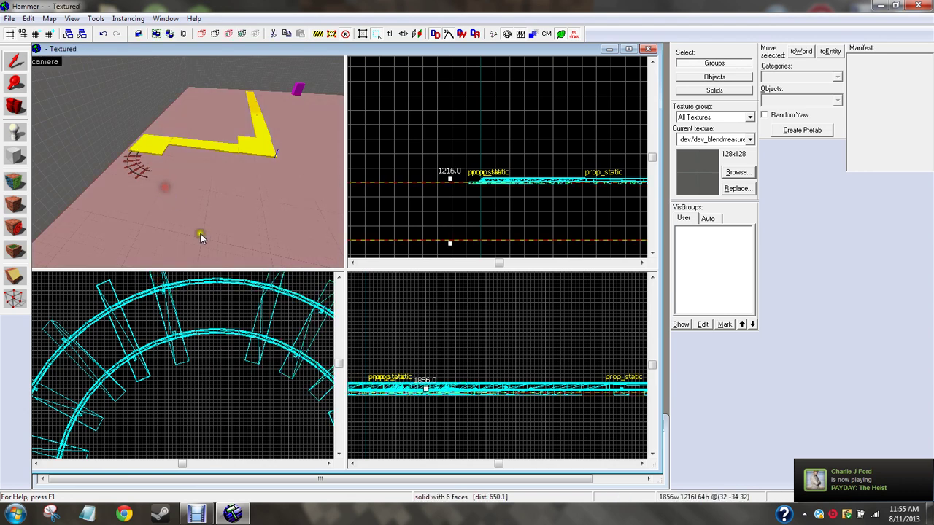
{"action": "scroll", "coordinate": [437, 154], "scroll_direction": "up", "scroll_amount": 2}
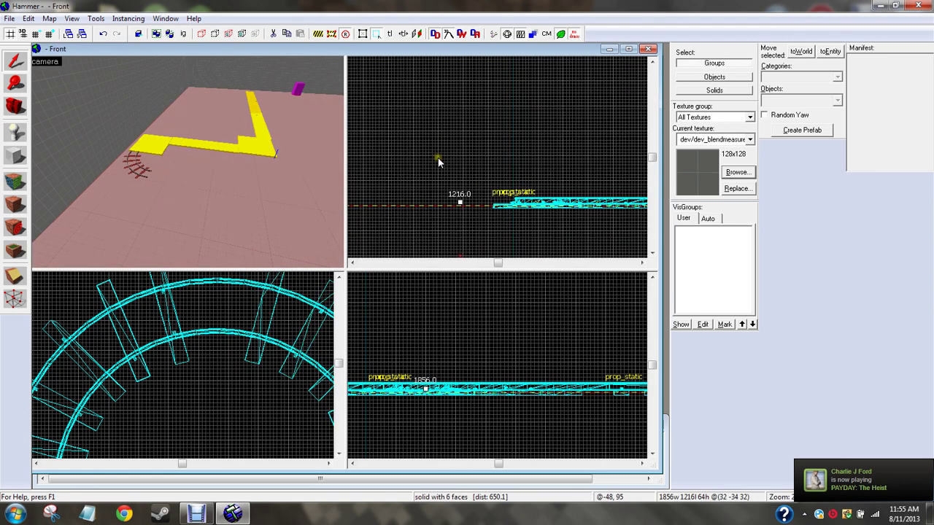
{"action": "key", "text": "Right"}
Start a block outline about 162 by 64 units in the front view and shorten its 1856-unit extent in the side view.
{"action": "left_click", "coordinate": [11, 154]}
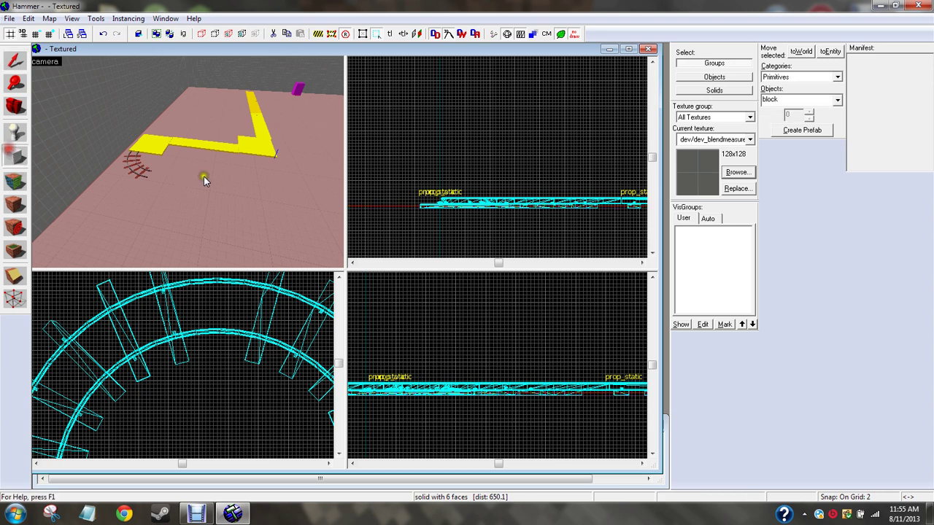
{"action": "key", "text": "Left"}
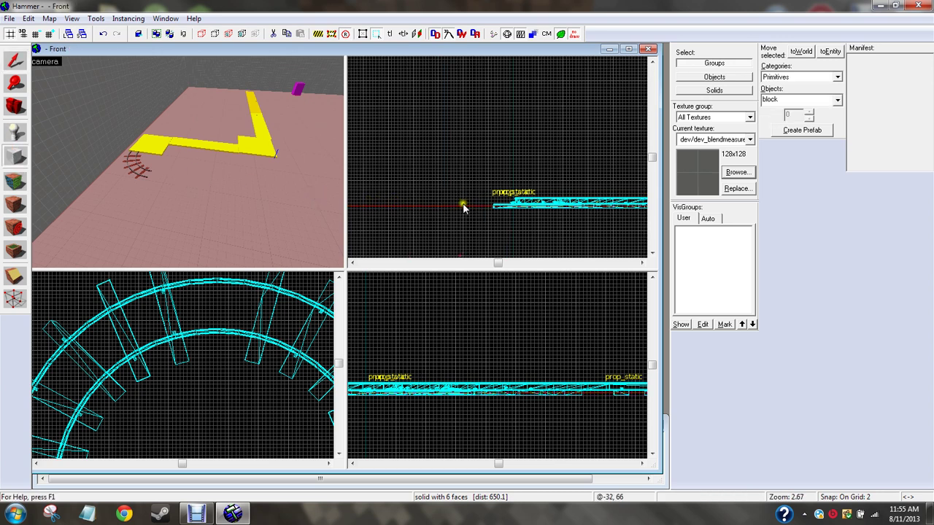
{"action": "mouse_move", "coordinate": [462, 208]}
{"action": "left_mouse_down"}
{"action": "mouse_move", "coordinate": [411, 161]}
{"action": "mouse_move", "coordinate": [310, 151]}
{"action": "mouse_move", "coordinate": [336, 162]}
{"action": "mouse_move", "coordinate": [377, 158]}
{"action": "mouse_move", "coordinate": [376, 103]}
{"action": "left_mouse_up"}
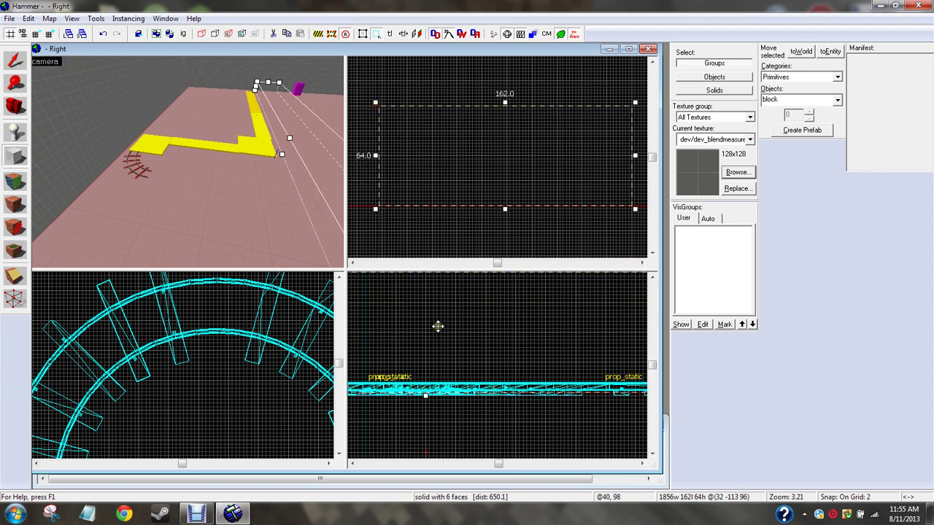
{"action": "scroll", "coordinate": [443, 335], "scroll_direction": "down", "scroll_amount": 5}
{"action": "key", "text": "Right"}
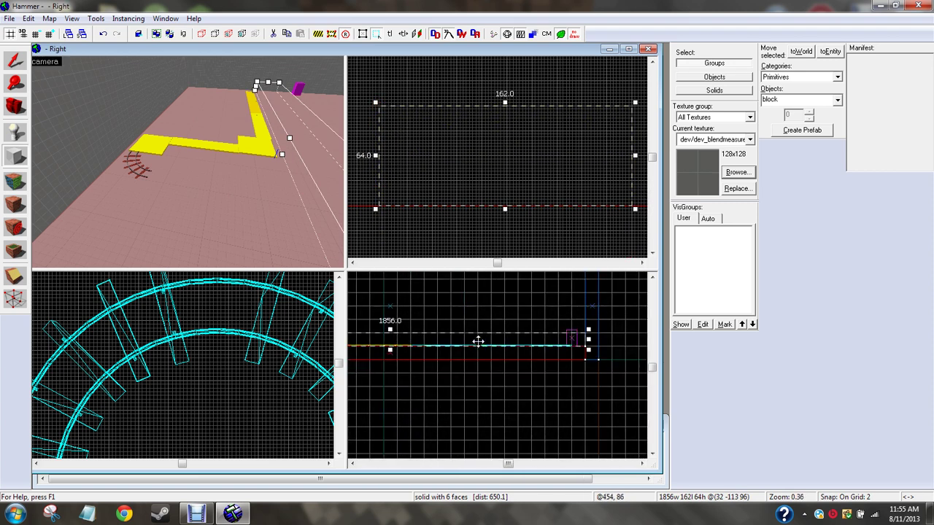
{"action": "left_click_drag", "start_coordinate": [589, 337], "coordinate": [399, 334]}
{"action": "key", "text": "Left"}
{"action": "key", "text": "Left"}
{"action": "key", "text": "Left"}
{"action": "key", "text": "Left"}
{"action": "left_click_drag", "start_coordinate": [487, 349], "coordinate": [566, 346]}
Resize the block outline in the top view to 208 by 358 units and place it near the U-turn's open end.
{"action": "scroll", "coordinate": [294, 370], "scroll_direction": "down", "scroll_amount": 11}
{"action": "key", "text": "Down"}
{"action": "key", "text": "Down"}
{"action": "mouse_move", "coordinate": [291, 388]}
{"action": "left_mouse_down"}
{"action": "mouse_move", "coordinate": [226, 283]}
{"action": "mouse_move", "coordinate": [234, 300]}
{"action": "left_mouse_up"}
{"action": "scroll", "coordinate": [255, 301], "scroll_direction": "up", "scroll_amount": 1}
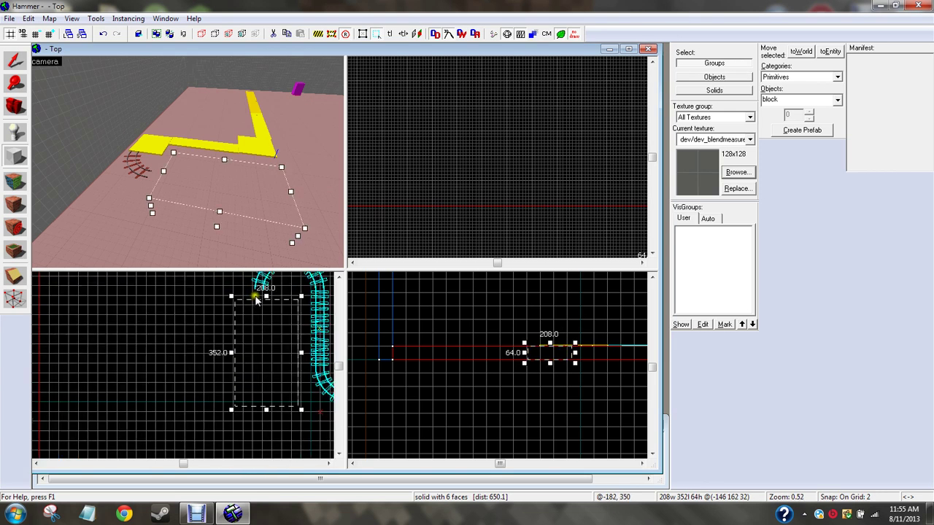
{"action": "scroll", "coordinate": [266, 305], "scroll_direction": "up", "scroll_amount": 4}
{"action": "left_click_drag", "start_coordinate": [266, 294], "coordinate": [257, 293]}
{"action": "scroll", "coordinate": [257, 293], "scroll_direction": "down", "scroll_amount": 2}
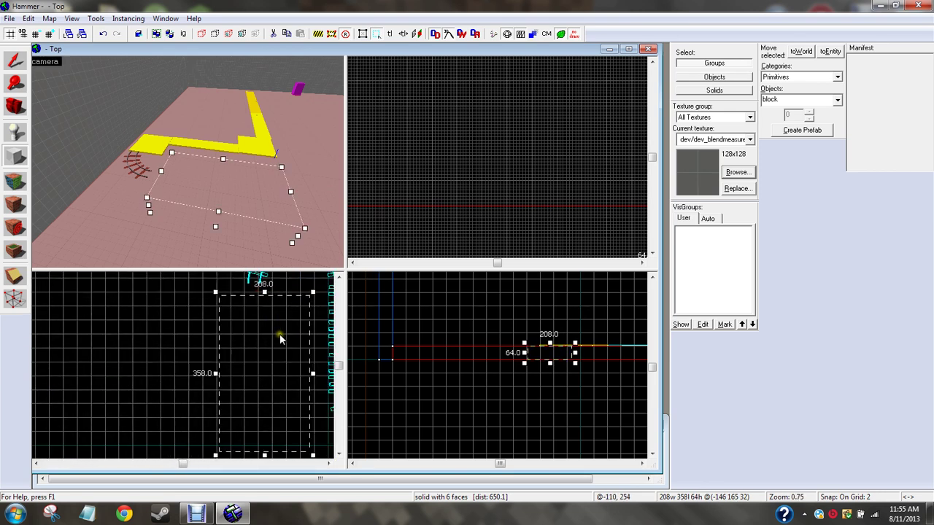
{"action": "left_click_drag", "start_coordinate": [290, 346], "coordinate": [281, 343]}
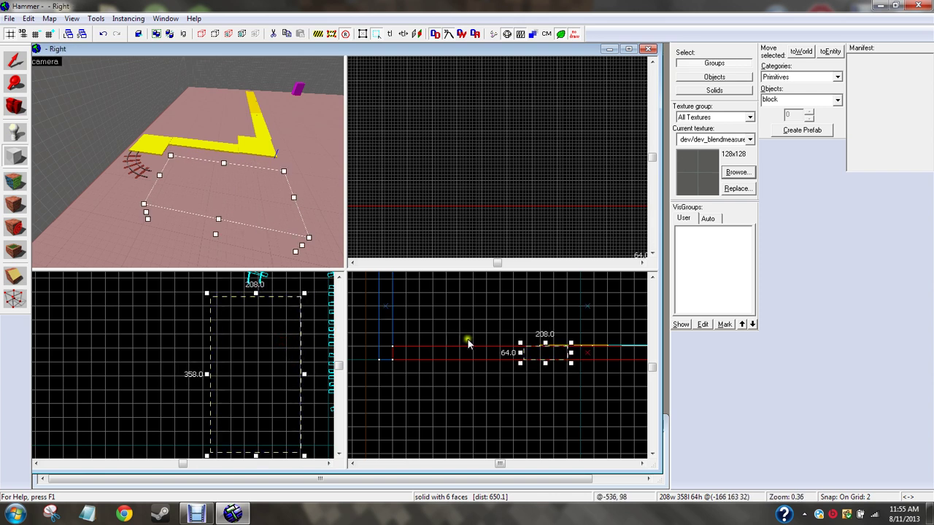
Raise the block outline's height to 164 units, rest its base on the floor, and set the grid to 16.
{"action": "left_click_drag", "start_coordinate": [548, 345], "coordinate": [547, 320]}
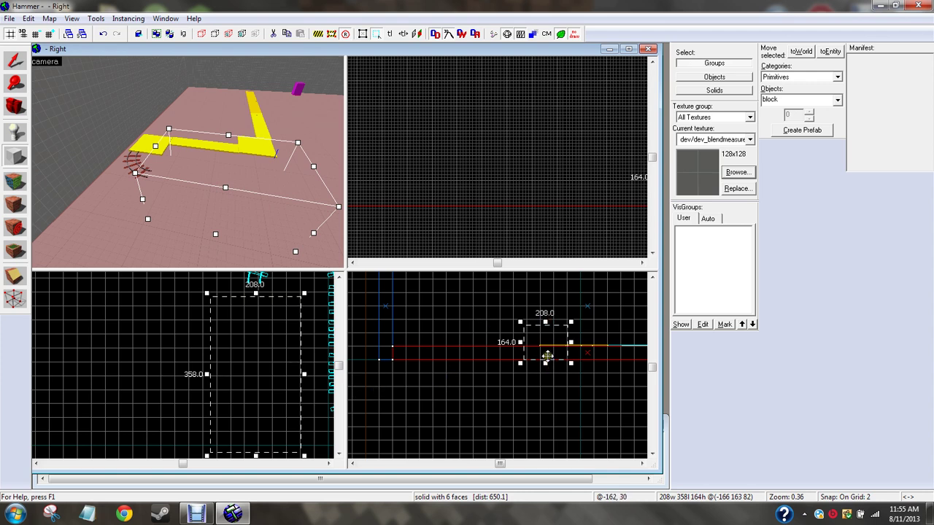
{"action": "scroll", "coordinate": [545, 349], "scroll_direction": "up", "scroll_amount": 3}
{"action": "left_click_drag", "start_coordinate": [558, 369], "coordinate": [517, 320]}
{"action": "key", "text": "bracketleft"}
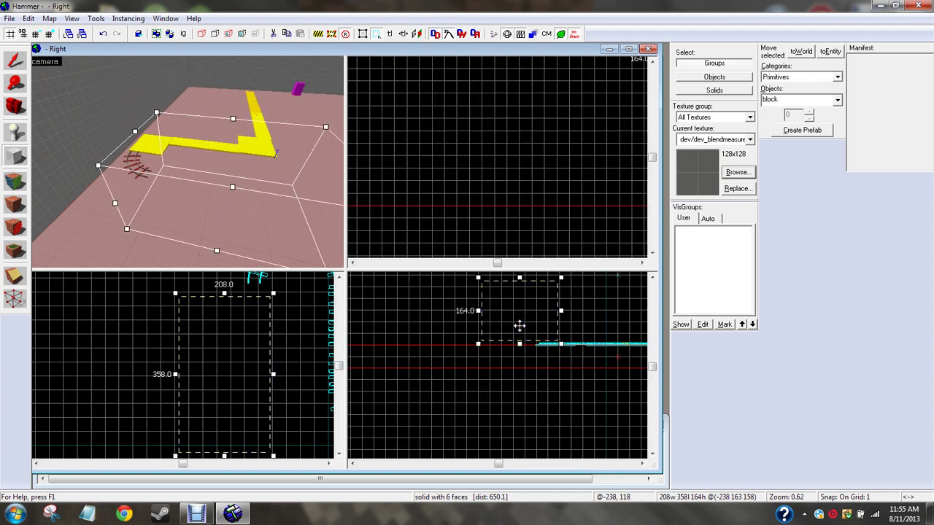
{"action": "key", "text": "bracketright"}
{"action": "key", "text": "bracketright"}
{"action": "key", "text": "bracketright"}
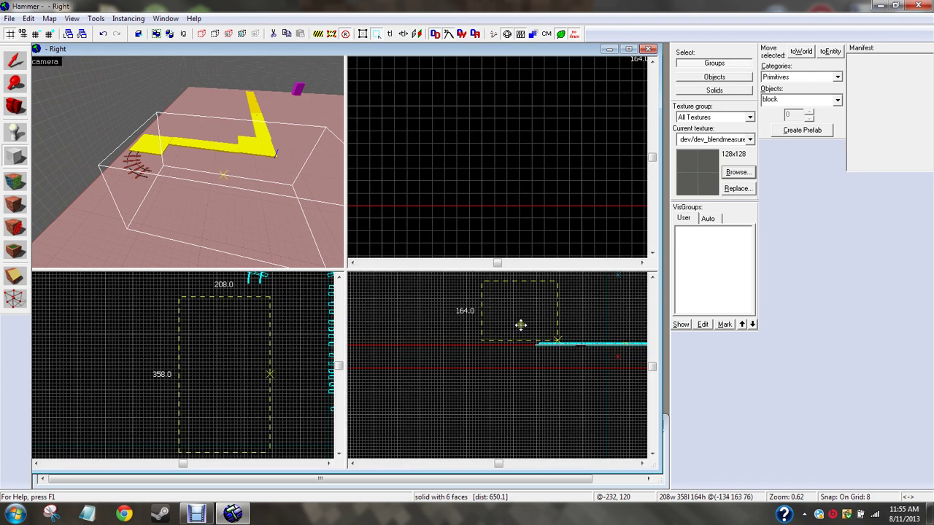
{"action": "left_click_drag", "start_coordinate": [521, 325], "coordinate": [499, 317]}
{"action": "scroll", "coordinate": [527, 358], "scroll_direction": "up", "scroll_amount": 4}
{"action": "key", "text": "bracketright"}
{"action": "scroll", "coordinate": [534, 315], "scroll_direction": "up", "scroll_amount": 1}
{"action": "scroll", "coordinate": [535, 314], "scroll_direction": "up", "scroll_amount": 3}
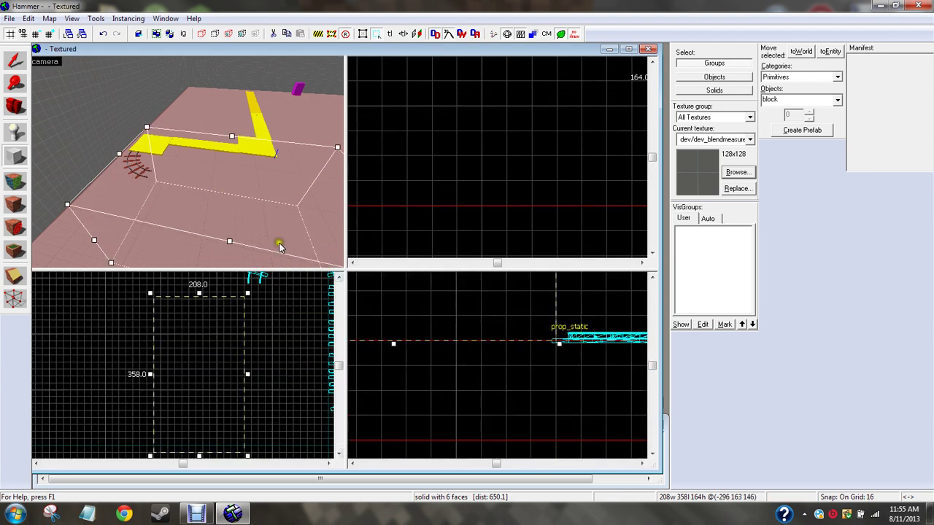
Move the outline to x -184, y 125 beside the U-turn's open end, create the block, and return to the Selection tool.
{"action": "key", "text": "z"}
{"action": "key", "text": "w"}
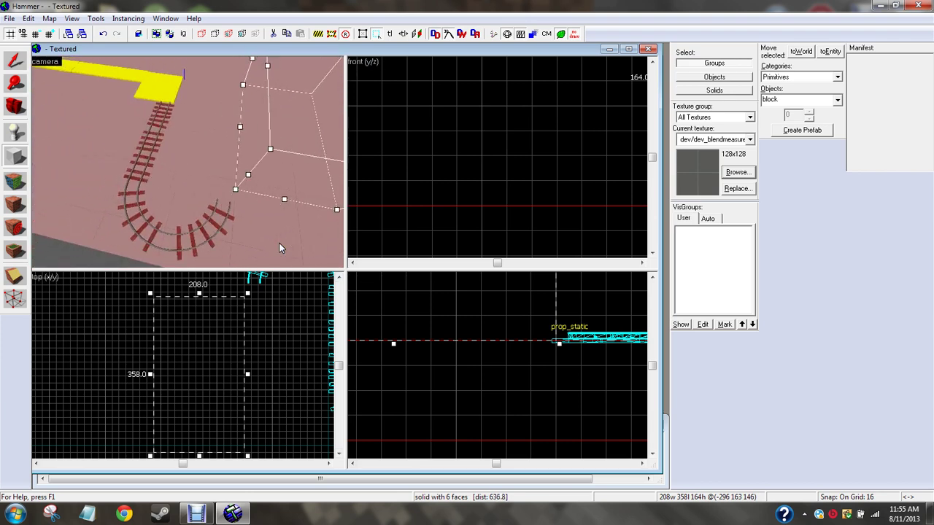
{"action": "left_click_drag", "start_coordinate": [223, 288], "coordinate": [272, 334]}
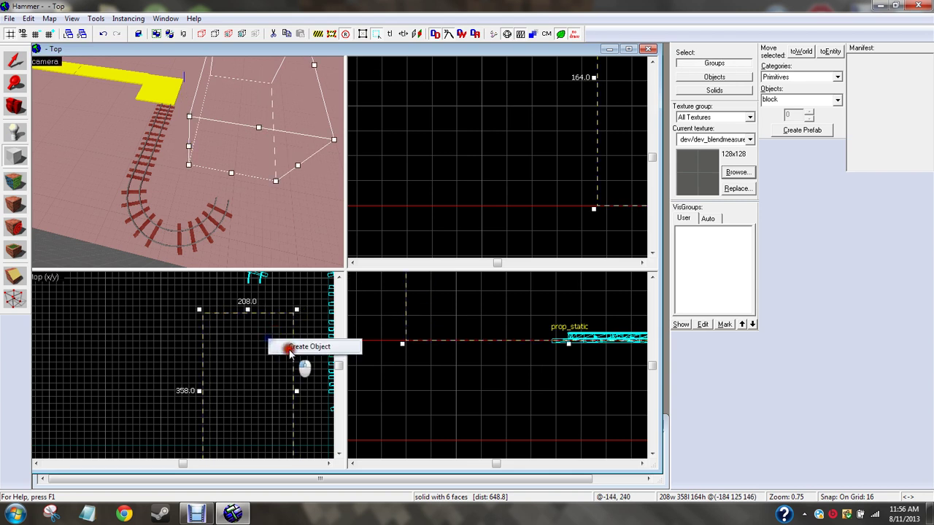
{"action": "right_click", "coordinate": [269, 343]}
{"action": "left_click", "coordinate": [292, 348]}
{"action": "left_click", "coordinate": [9, 62]}
{"action": "left_click", "coordinate": [221, 344]}
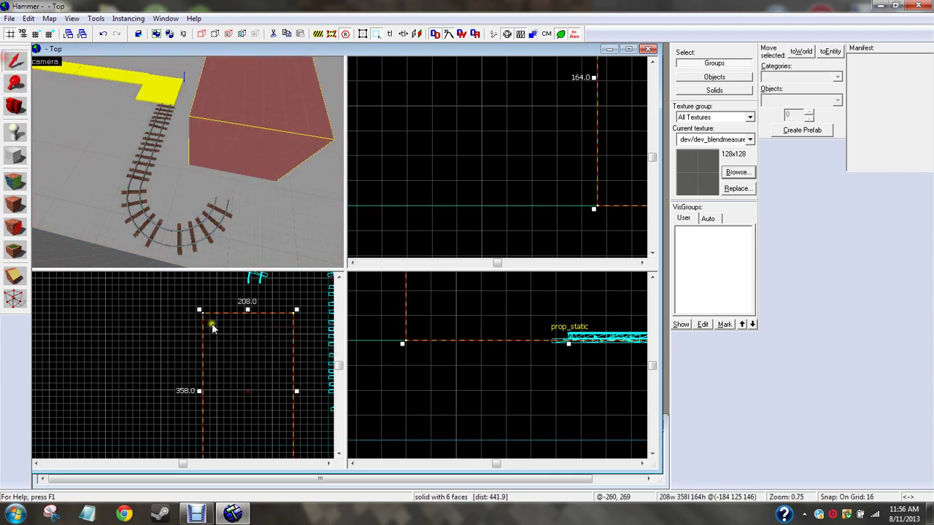
{"action": "key", "text": "z"}
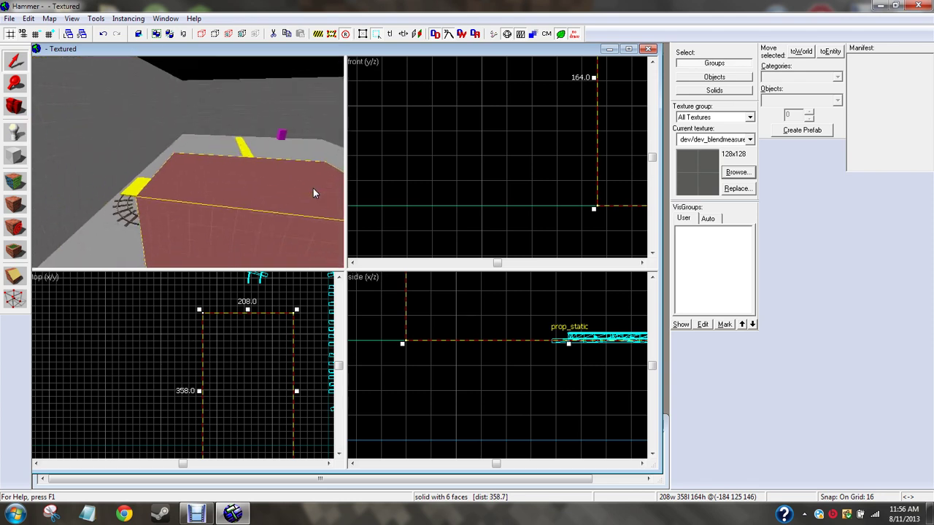
{"action": "key", "text": "d"}
{"action": "key", "text": "z"}
{"action": "left_click", "coordinate": [65, 221]}
{"action": "left_click", "coordinate": [15, 276]}
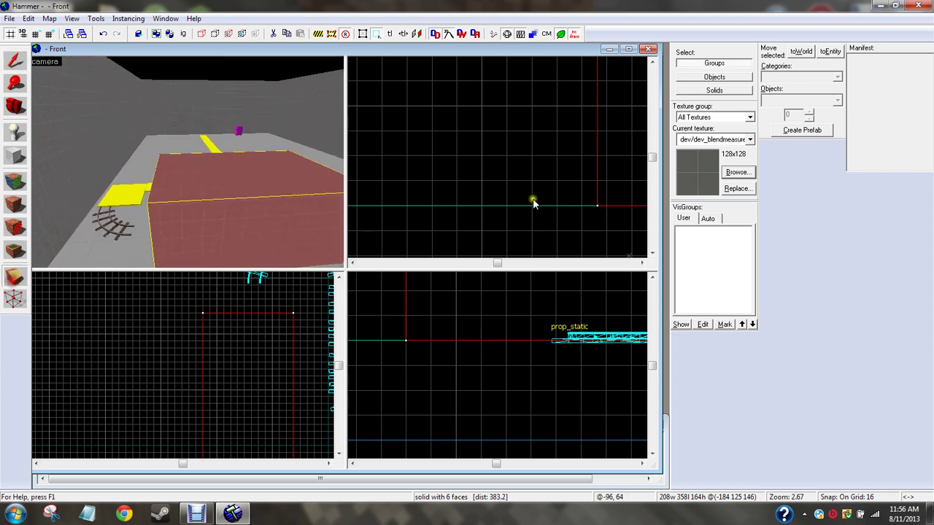
{"action": "scroll", "coordinate": [559, 187], "scroll_direction": "down", "scroll_amount": 3}
{"action": "scroll", "coordinate": [543, 200], "scroll_direction": "down", "scroll_amount": 3}
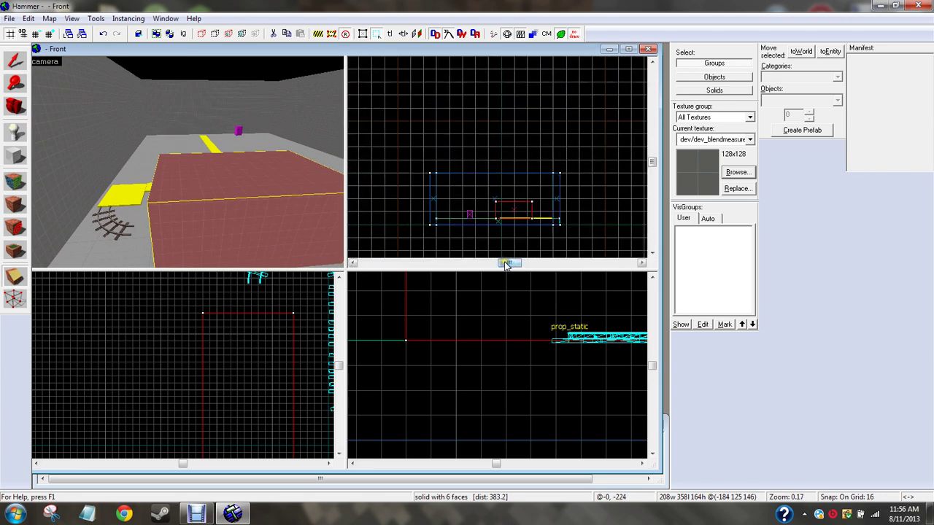
{"action": "scroll", "coordinate": [515, 370], "scroll_direction": "down", "scroll_amount": 3}
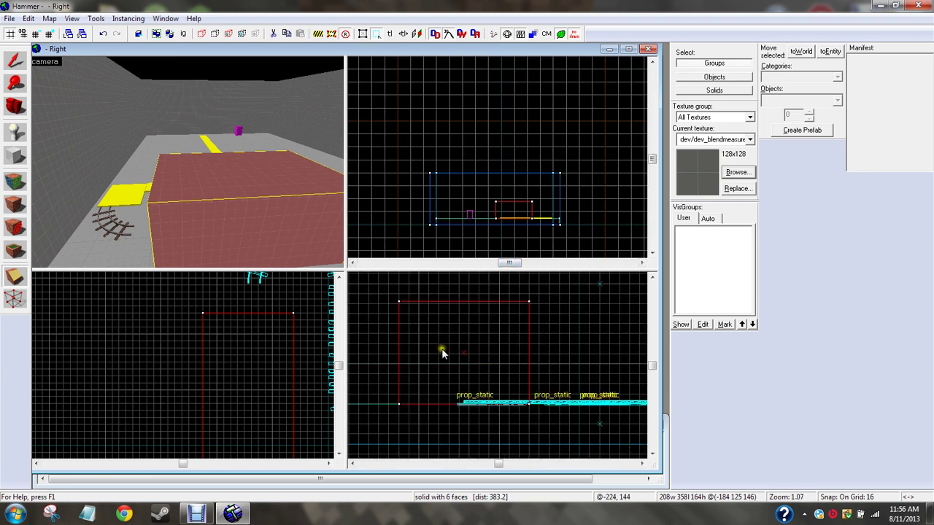
{"action": "scroll", "coordinate": [281, 386], "scroll_direction": "down", "scroll_amount": 4}
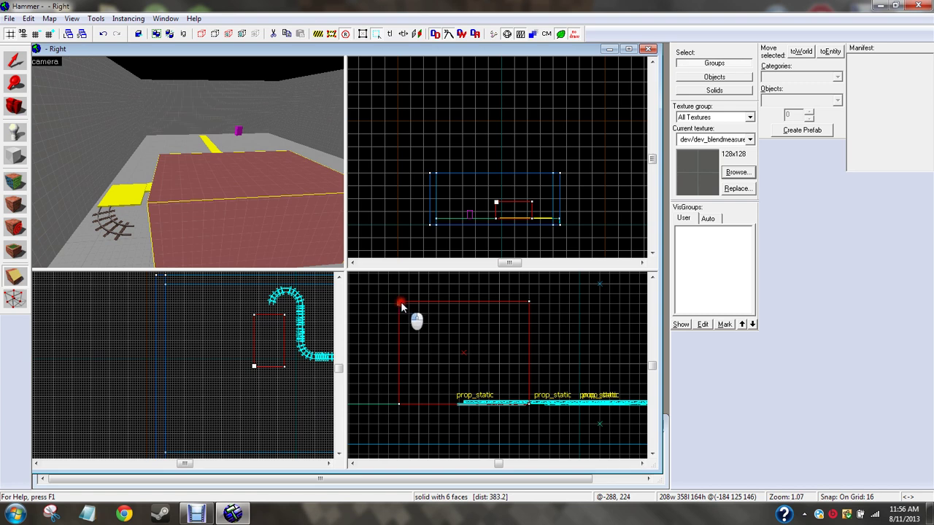
{"action": "left_click_drag", "start_coordinate": [416, 313], "coordinate": [417, 313]}
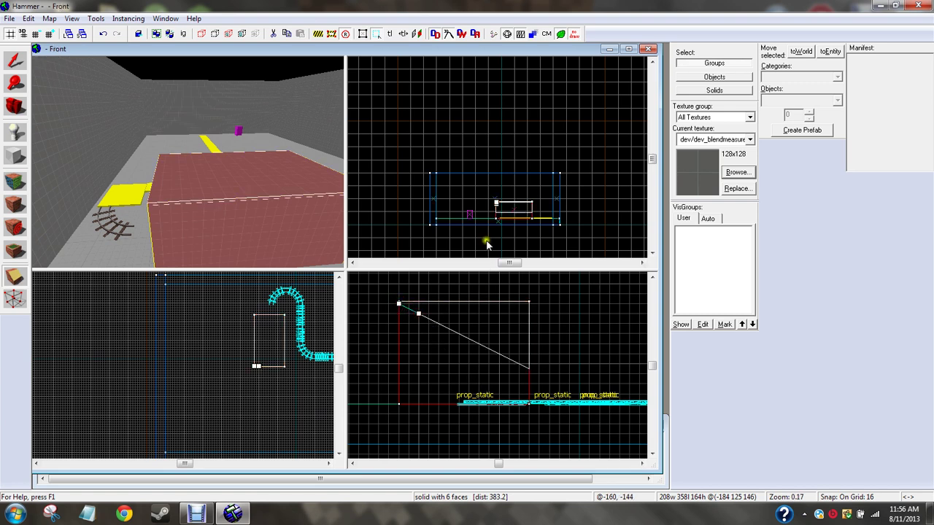
{"action": "scroll", "coordinate": [497, 206], "scroll_direction": "down", "scroll_amount": 2}
{"action": "scroll", "coordinate": [498, 206], "scroll_direction": "up", "scroll_amount": 3}
{"action": "left_click", "coordinate": [7, 60]}
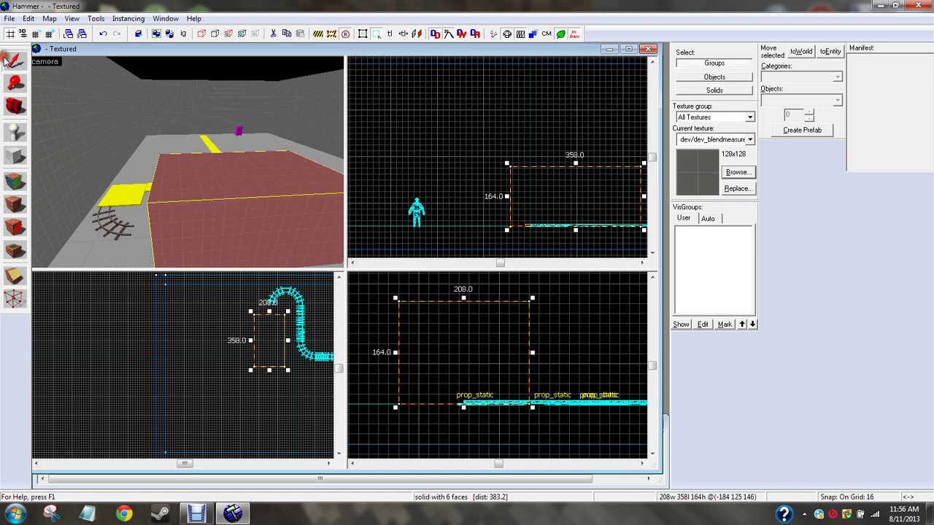
Clip the block diagonally between opposite corners in the front view, keeping the lower wedge as a ramp, and deselect it.
{"action": "left_click", "coordinate": [6, 276]}
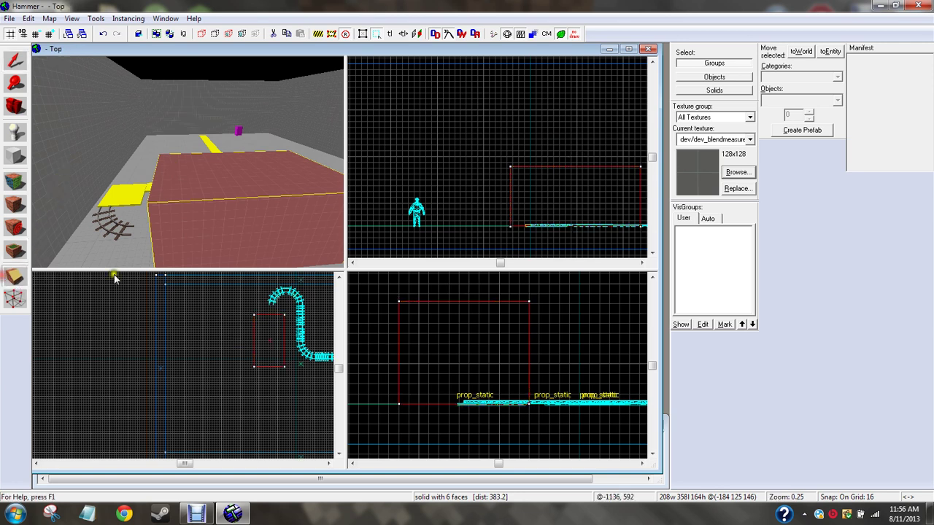
{"action": "mouse_move", "coordinate": [511, 170]}
{"action": "left_mouse_down"}
{"action": "mouse_move", "coordinate": [577, 208]}
{"action": "mouse_move", "coordinate": [640, 229]}
{"action": "left_mouse_up"}
{"action": "key", "text": "Return"}
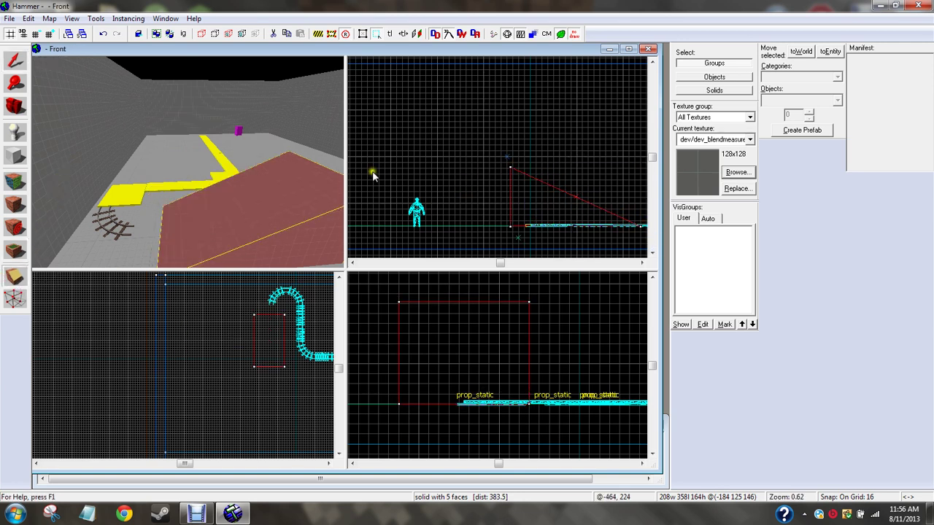
{"action": "left_click", "coordinate": [5, 64]}
{"action": "left_click", "coordinate": [144, 345]}
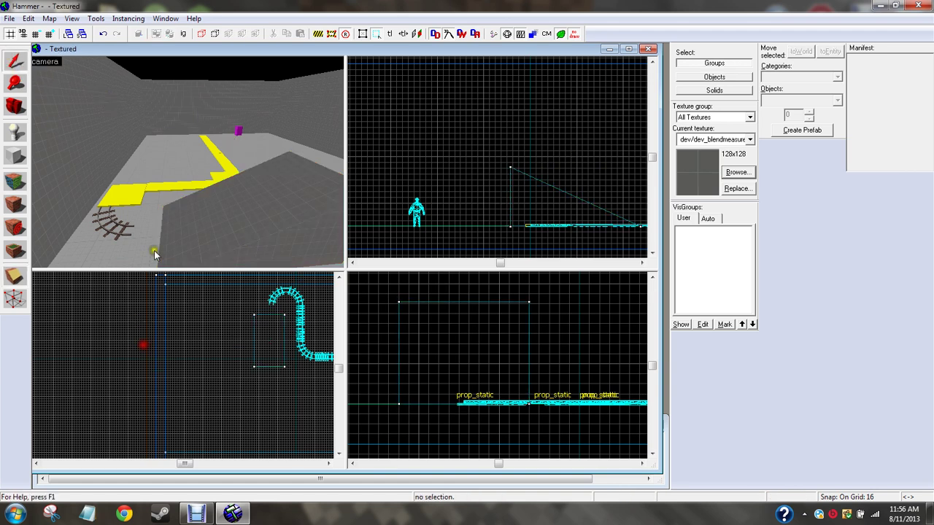
Examine the ramp's slope and its position beside the track from several angles in the camera view.
{"action": "key", "text": "z"}
{"action": "key", "text": "w"}
{"action": "key", "text": "w"}
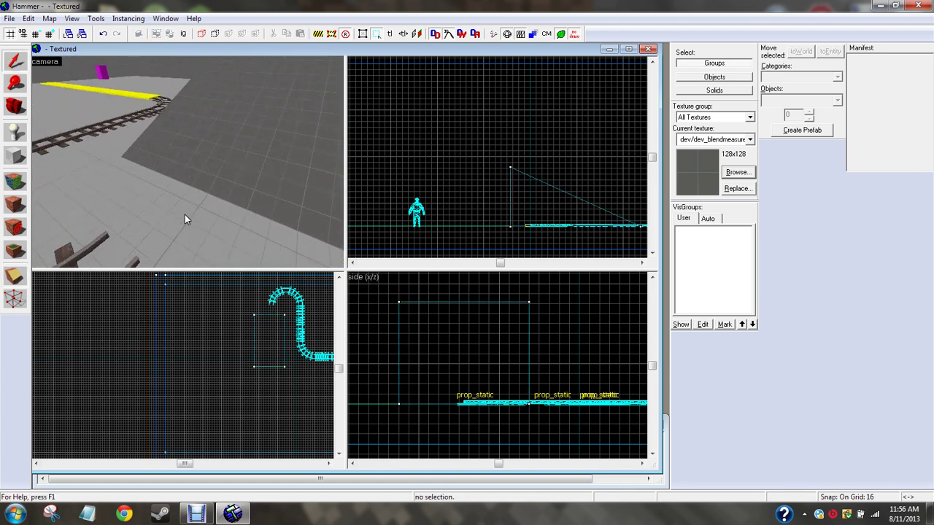
{"action": "key", "text": "s"}
{"action": "key", "text": "d"}
{"action": "left_click", "coordinate": [183, 214]}
{"action": "left_click", "coordinate": [134, 137]}
{"action": "left_click", "coordinate": [355, 181]}
Create a block of the ramp's height against its tall end in the front view, with the grid set to 8.
{"action": "left_click", "coordinate": [20, 156]}
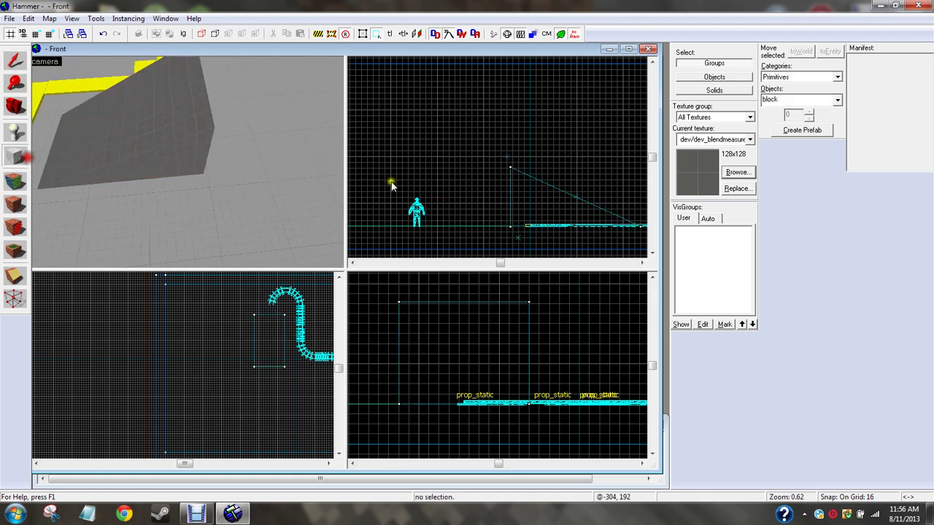
{"action": "scroll", "coordinate": [524, 170], "scroll_direction": "up", "scroll_amount": 3}
{"action": "left_click_drag", "start_coordinate": [508, 97], "coordinate": [438, 191]}
{"action": "mouse_move", "coordinate": [499, 137]}
{"action": "left_mouse_down"}
{"action": "mouse_move", "coordinate": [483, 135]}
{"action": "mouse_move", "coordinate": [509, 148]}
{"action": "left_mouse_up"}
{"action": "key", "text": "bracketleft"}
{"action": "right_click", "coordinate": [509, 153]}
{"action": "left_click", "coordinate": [513, 158]}
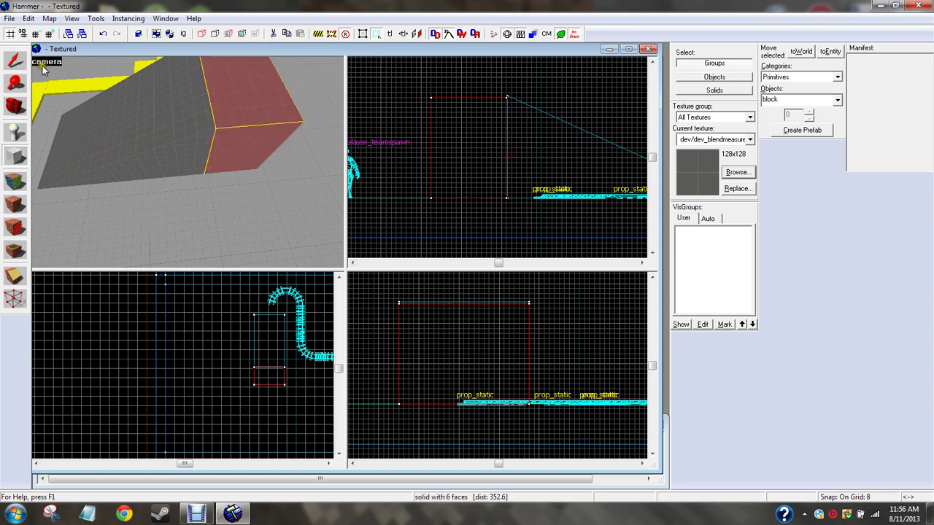
{"action": "left_click", "coordinate": [16, 61]}
{"action": "left_click", "coordinate": [560, 88]}
Copy the ramp to the block's other side, rotate the copy half a turn about Z, fit it against the block, and deselect it.
{"action": "left_click", "coordinate": [178, 119]}
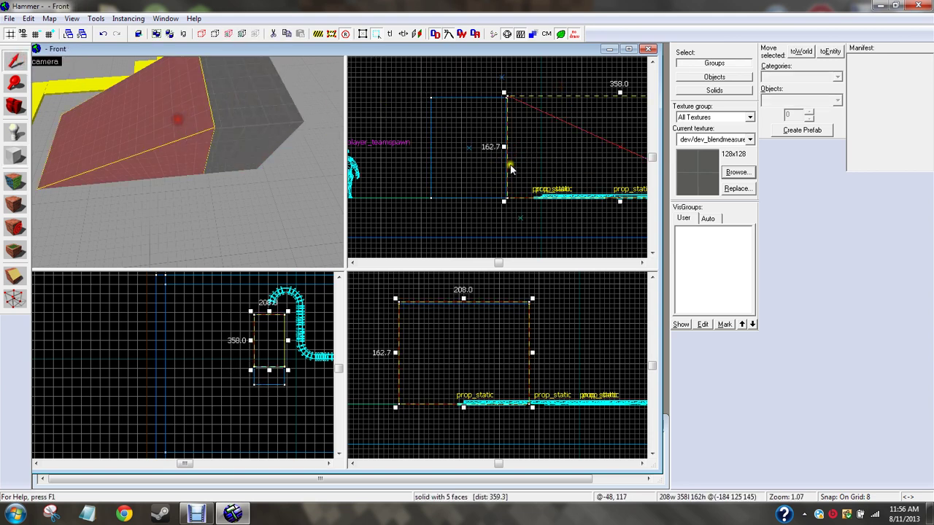
{"action": "left_click_drag", "start_coordinate": [510, 169], "coordinate": [414, 151]}
{"action": "key", "text": "ctrl+m"}
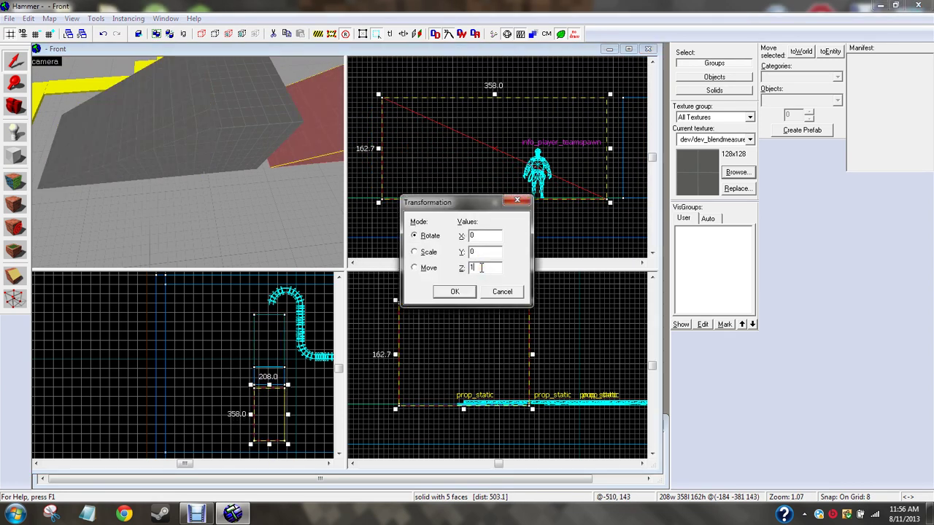
{"action": "key", "text": "Return"}
{"action": "left_click_drag", "start_coordinate": [552, 185], "coordinate": [583, 191]}
{"action": "left_click", "coordinate": [594, 79]}
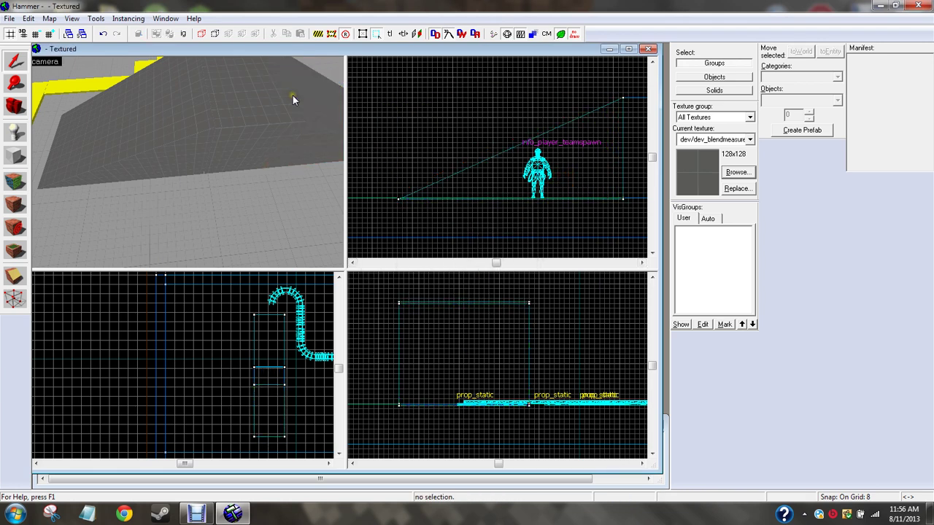
Shorten the ramp farther from the track's end by pulling in its low end in the front view, and deselect it.
{"action": "key", "text": "w"}
{"action": "key", "text": "Down"}
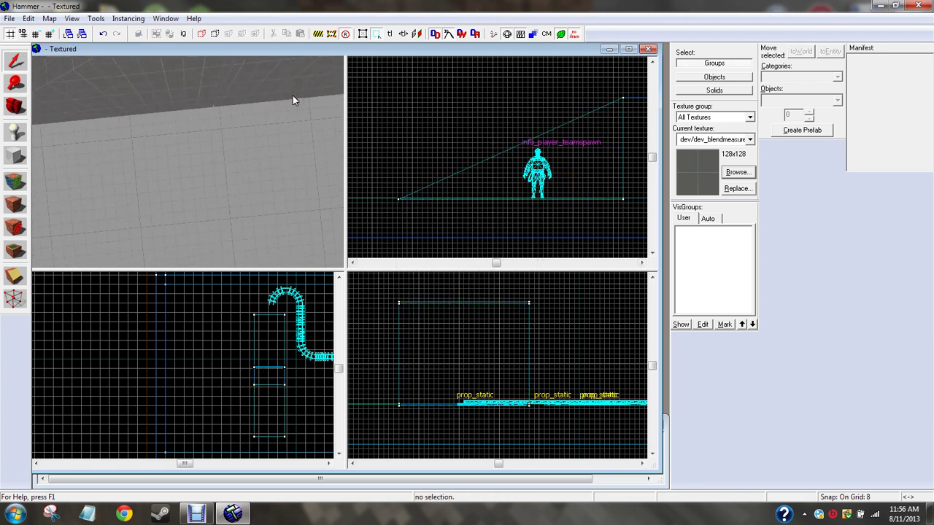
{"action": "key", "text": "s"}
{"action": "scroll", "coordinate": [292, 96], "scroll_direction": "up", "scroll_amount": 8}
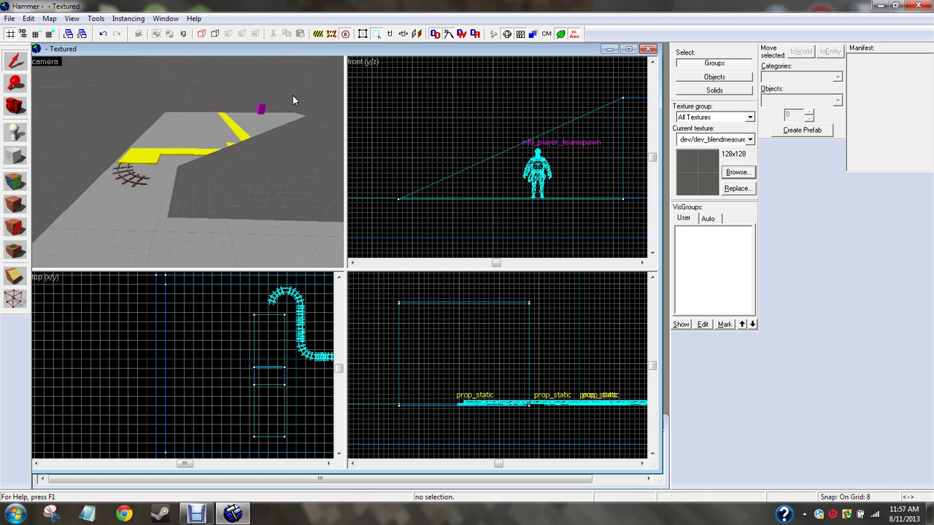
{"action": "scroll", "coordinate": [293, 95], "scroll_direction": "down", "scroll_amount": 6}
{"action": "scroll", "coordinate": [292, 96], "scroll_direction": "down", "scroll_amount": 5}
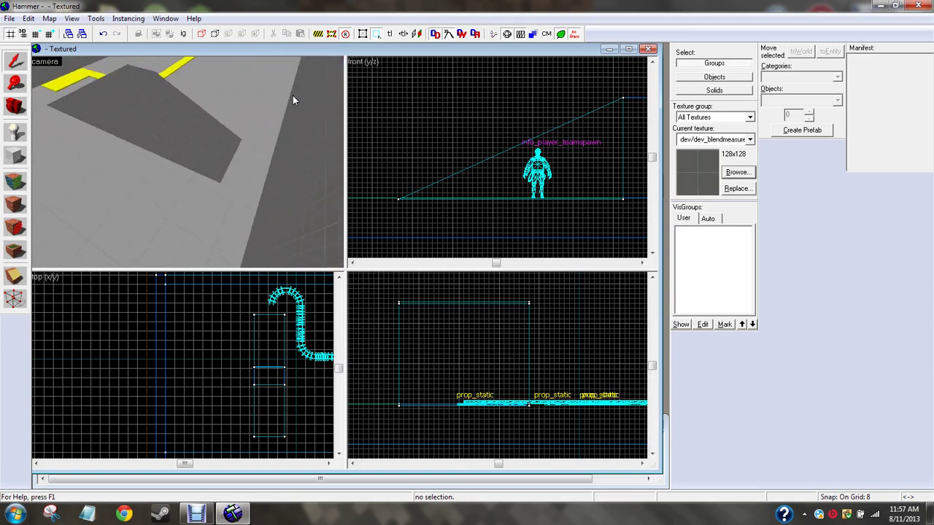
{"action": "left_click", "coordinate": [251, 142]}
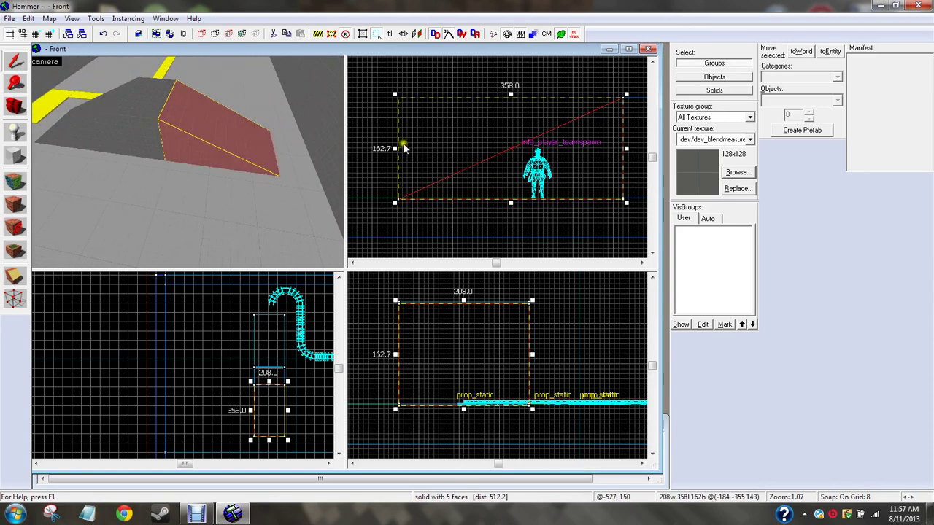
{"action": "left_click_drag", "start_coordinate": [396, 148], "coordinate": [442, 151]}
{"action": "left_click", "coordinate": [399, 124]}
{"action": "scroll", "coordinate": [226, 114], "scroll_direction": "up", "scroll_amount": 1}
{"action": "key", "text": "d"}
{"action": "key", "text": "a"}
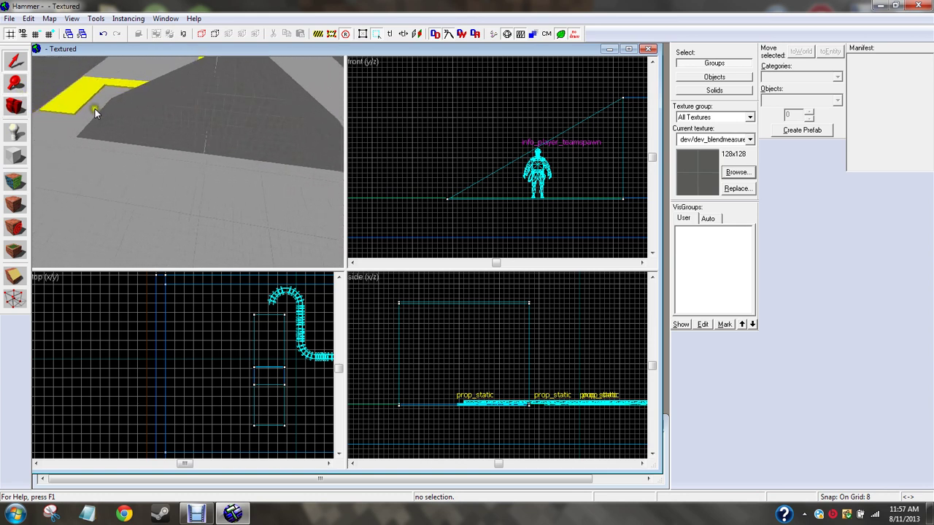
{"action": "scroll", "coordinate": [100, 110], "scroll_direction": "down", "scroll_amount": 2}
{"action": "key", "text": "shift+a"}
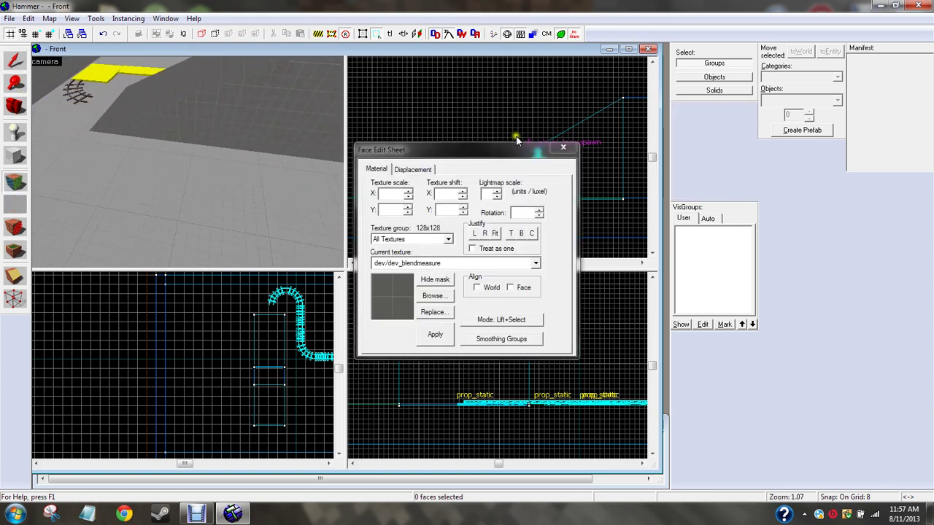
{"action": "left_click", "coordinate": [563, 147]}
Place an info_player_teamspawn entity on the floor beside the ramp, next to the curved end of the track.
{"action": "key", "text": "a"}
{"action": "key", "text": "Up"}
{"action": "key", "text": "w"}
{"action": "key", "text": "d"}
{"action": "left_click", "coordinate": [172, 108]}
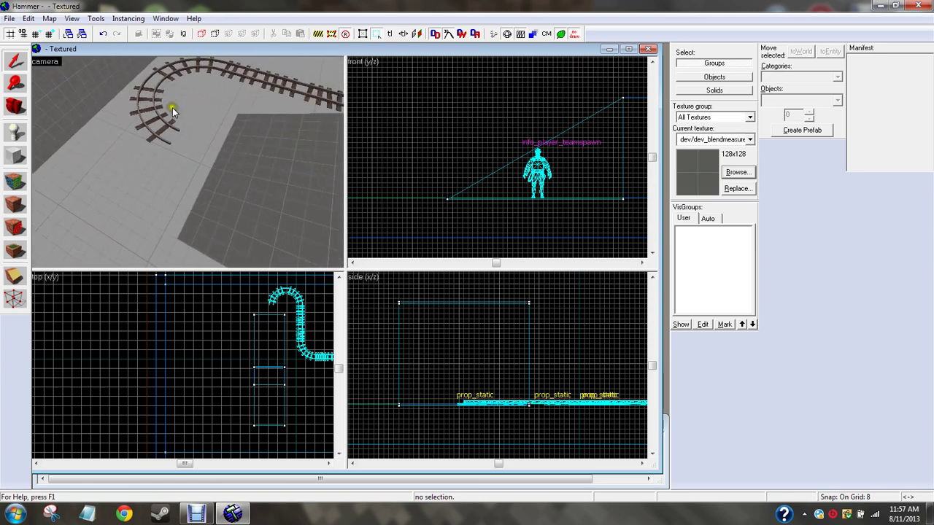
{"action": "left_click", "coordinate": [16, 141]}
{"action": "left_click", "coordinate": [214, 149]}
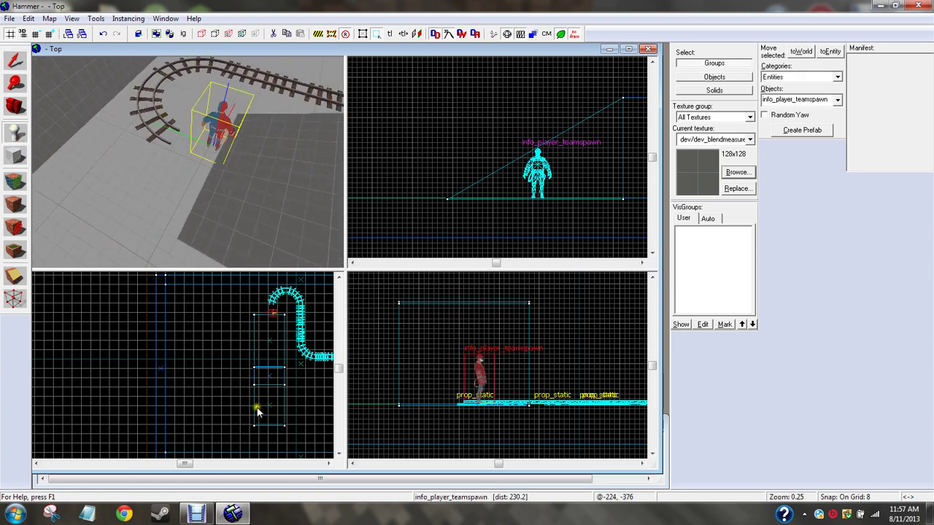
{"action": "left_click", "coordinate": [207, 514]}
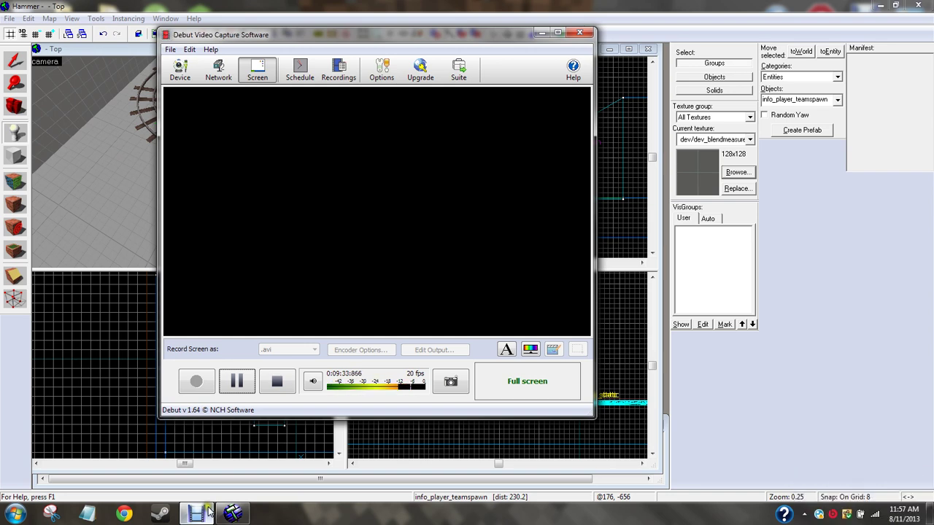
{"action": "left_click", "coordinate": [208, 511]}
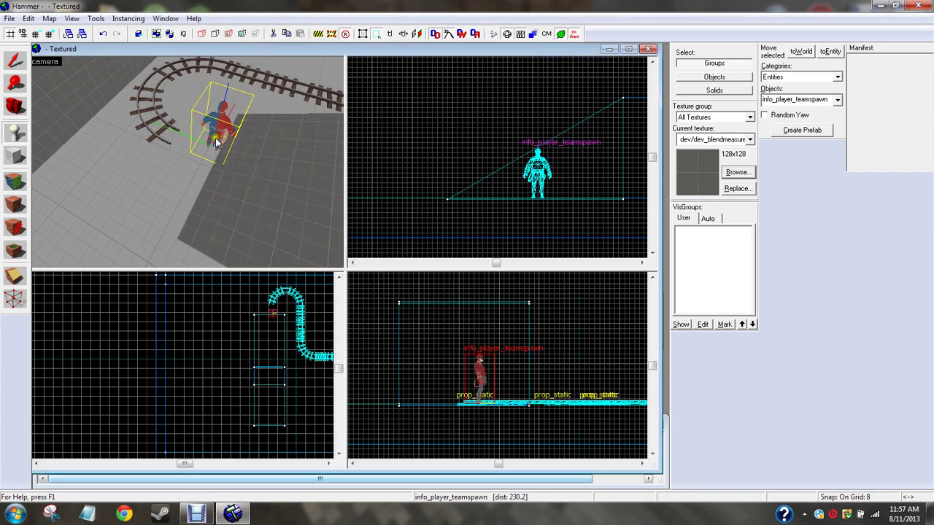
{"action": "key", "text": "z"}
{"action": "key", "text": "s"}
{"action": "key", "text": "w"}
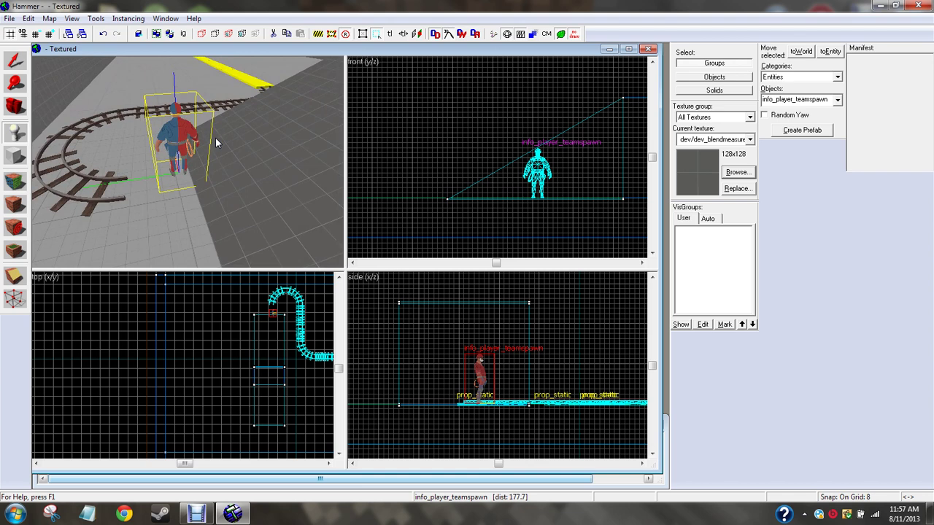
{"action": "left_click", "coordinate": [213, 518]}
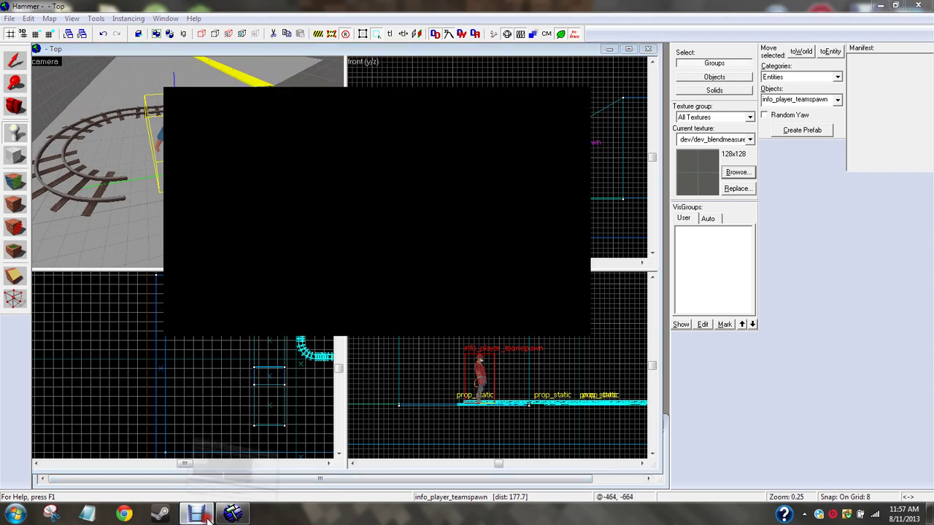